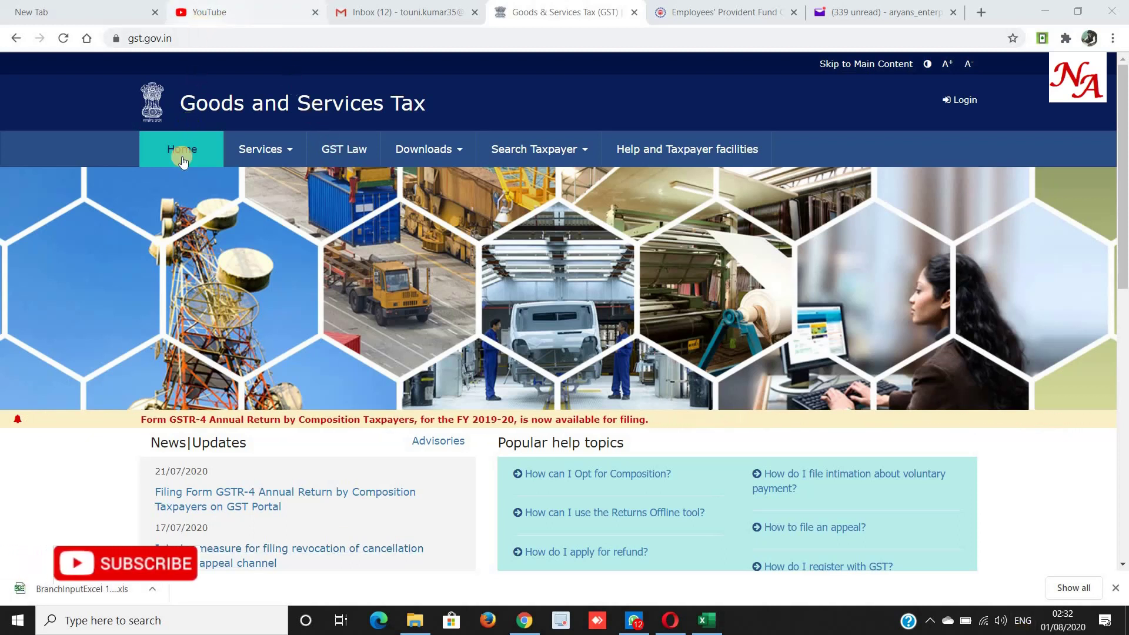
Open the New Registration form from the Services > Registration menu.
{"action": "left_click", "coordinate": [281, 156]}
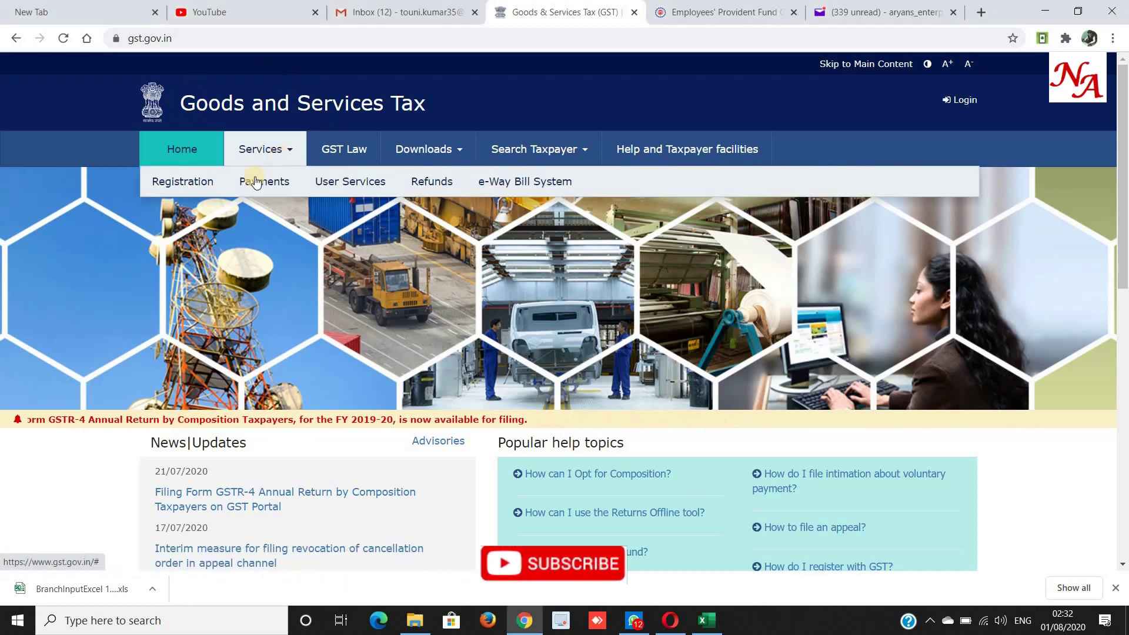
{"action": "mouse_move", "coordinate": [194, 188]}
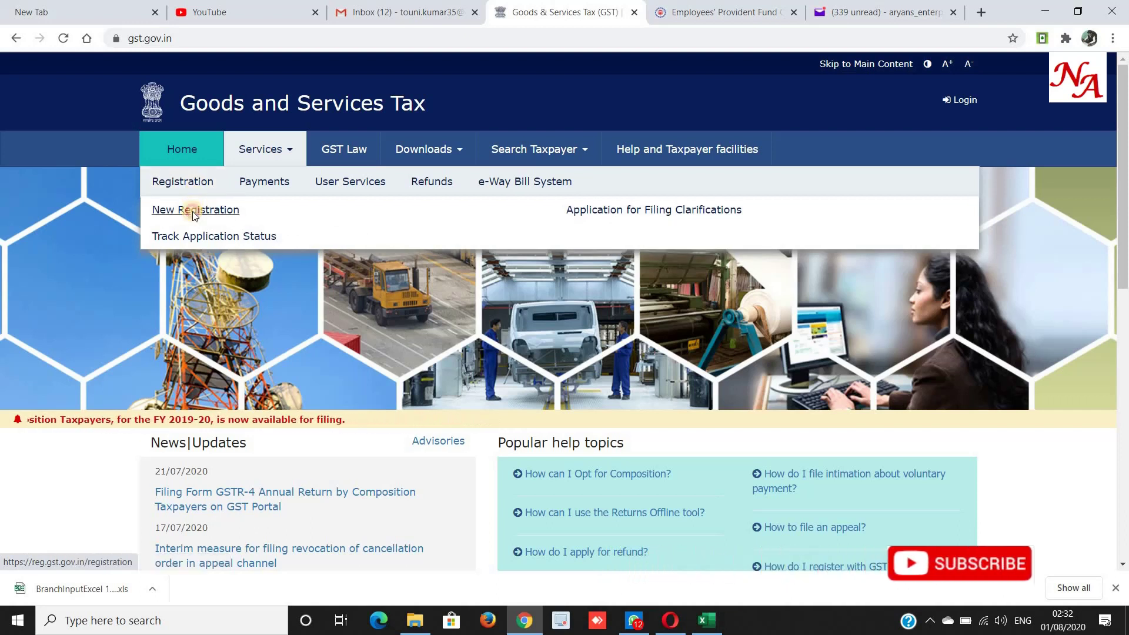
{"action": "left_click", "coordinate": [193, 213]}
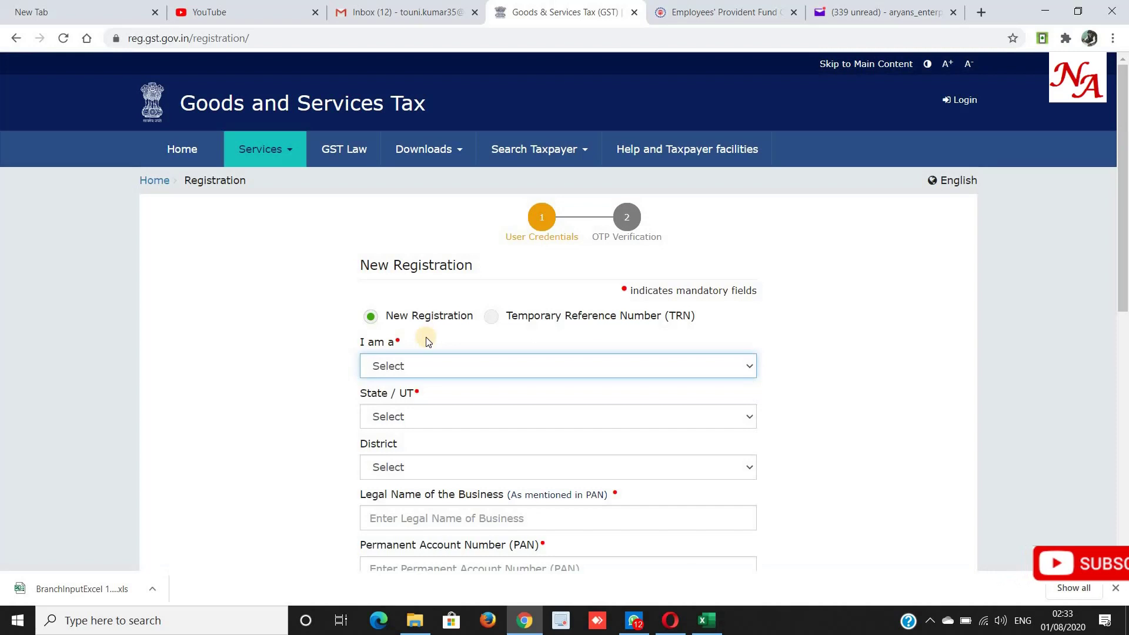
Choose applicant type Taxpayer, state Haryana and district Gurgaon.
{"action": "left_click", "coordinate": [412, 367]}
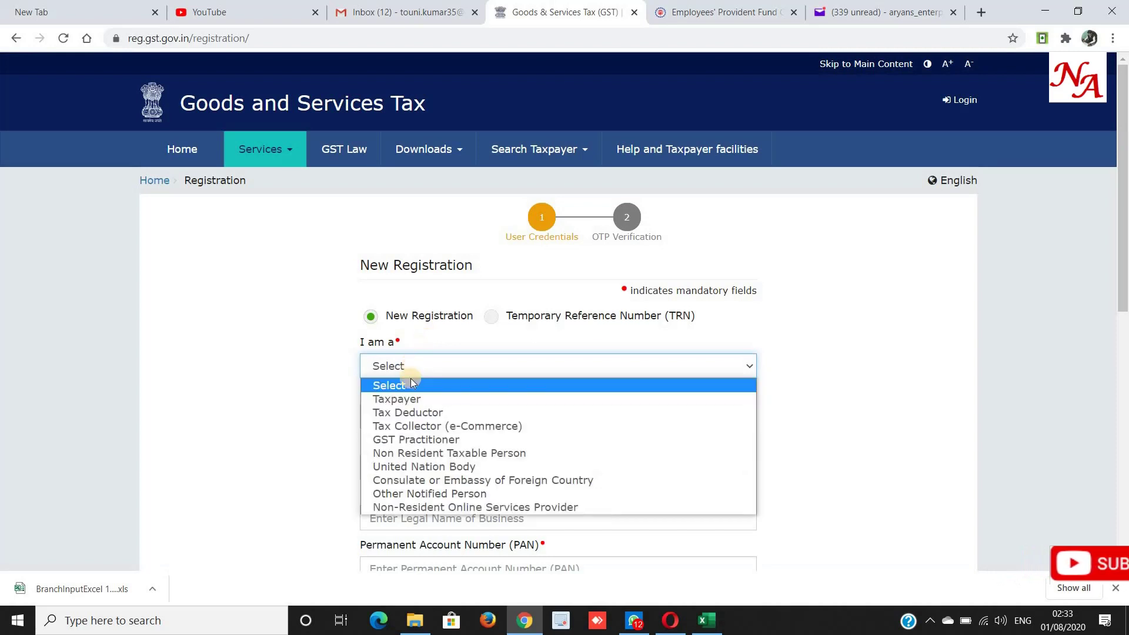
{"action": "left_click", "coordinate": [410, 405]}
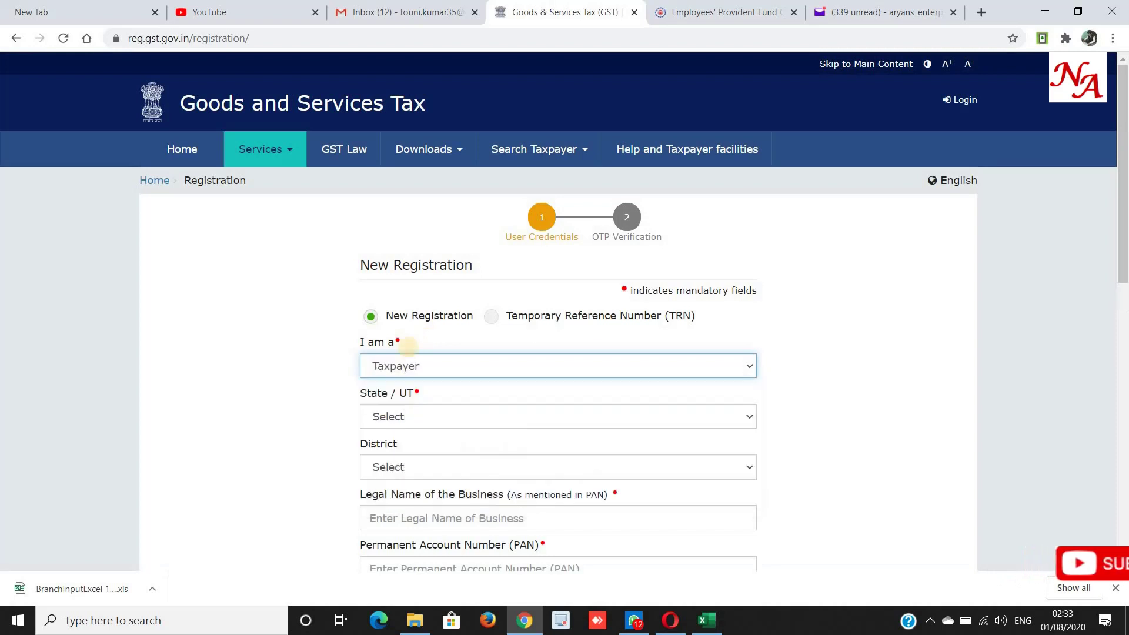
{"action": "scroll", "coordinate": [411, 306], "scroll_direction": "down", "scroll_amount": 2}
{"action": "left_click", "coordinate": [410, 270]}
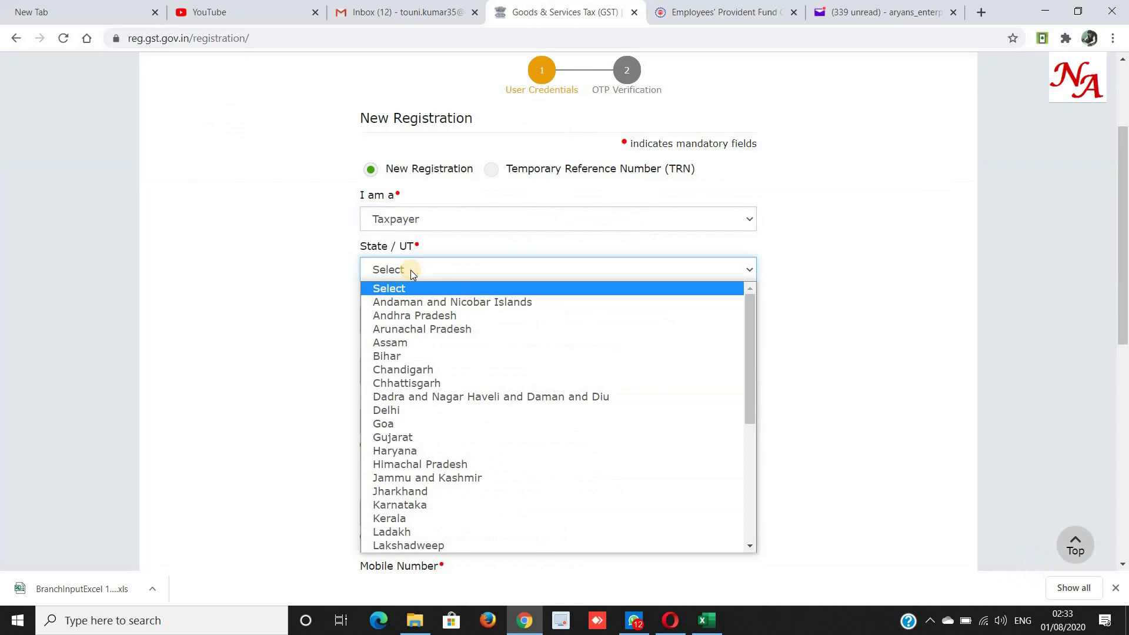
{"action": "left_click", "coordinate": [398, 450]}
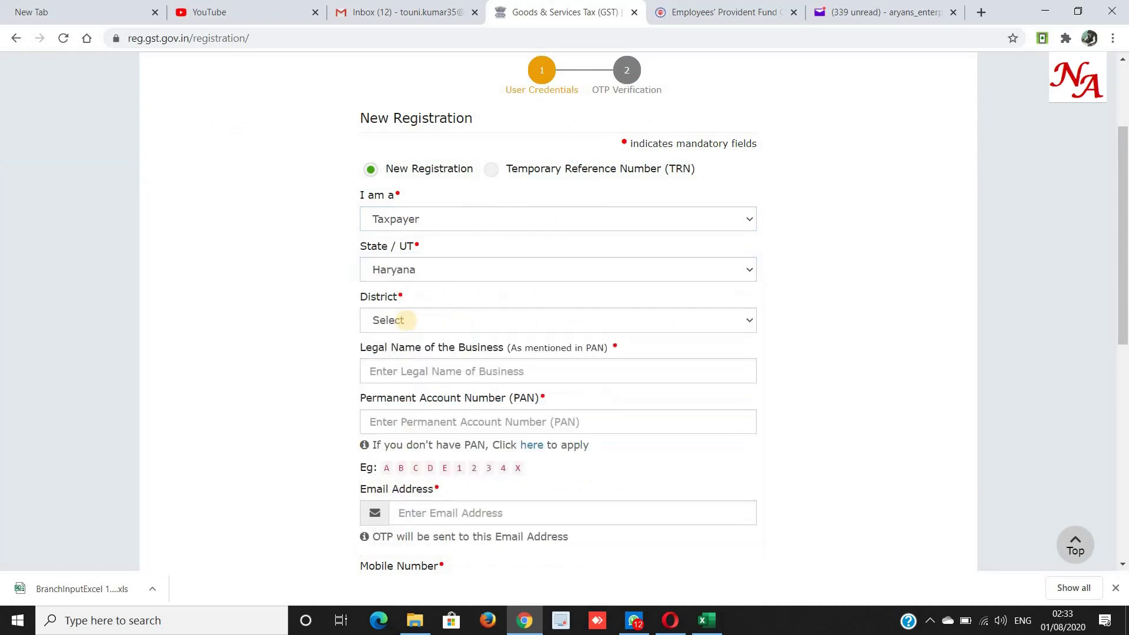
{"action": "left_click", "coordinate": [407, 320]}
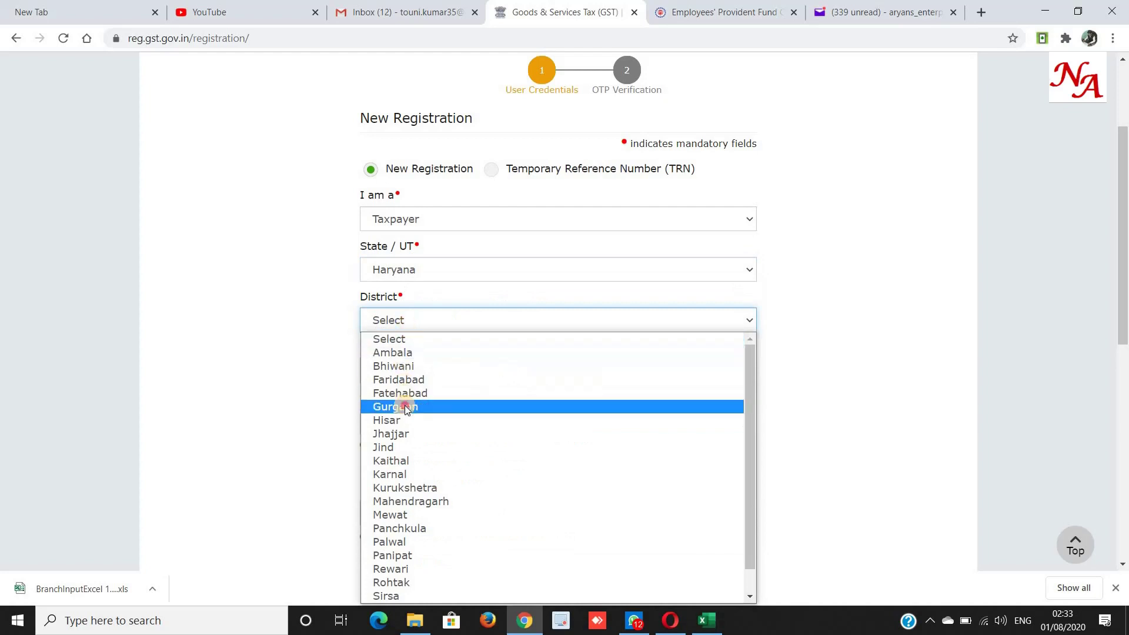
{"action": "left_click", "coordinate": [406, 407]}
{"action": "scroll", "coordinate": [404, 404], "scroll_direction": "down", "scroll_amount": 1}
{"action": "left_click", "coordinate": [402, 294]}
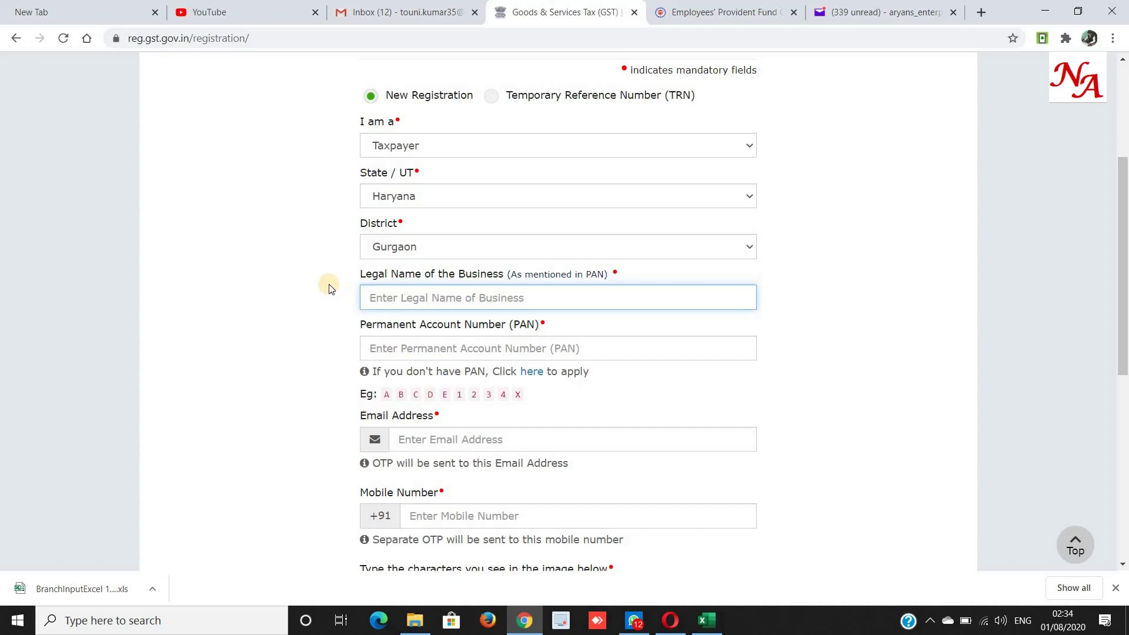
Fill in the legal business name, PAN and email address in the credentials form.
{"action": "left_click", "coordinate": [398, 348]}
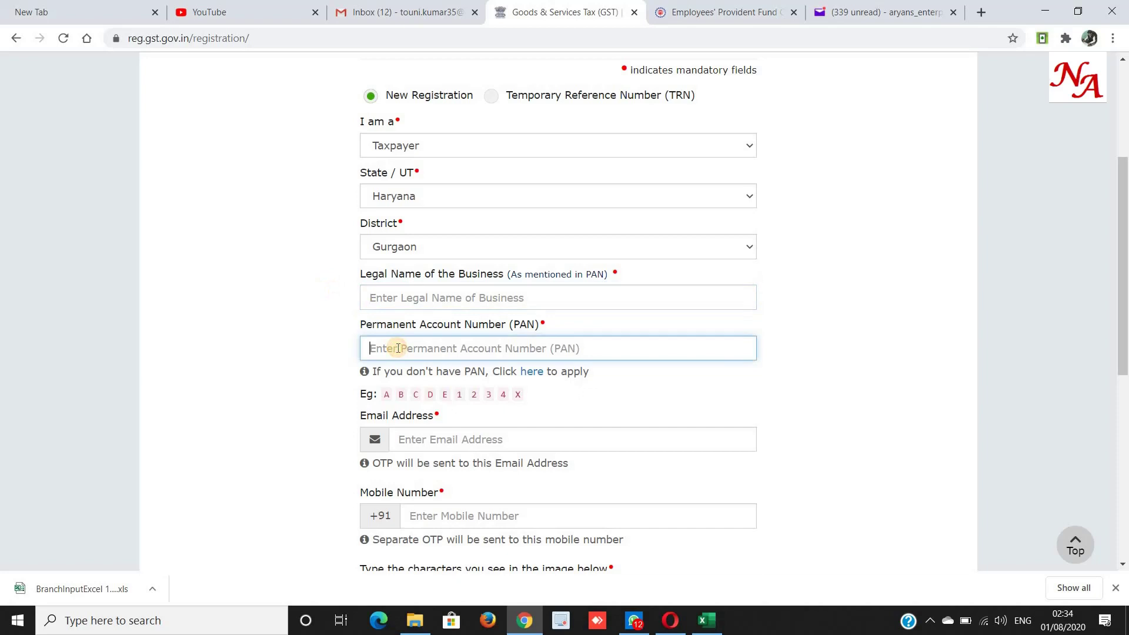
{"action": "left_click", "coordinate": [409, 293]}
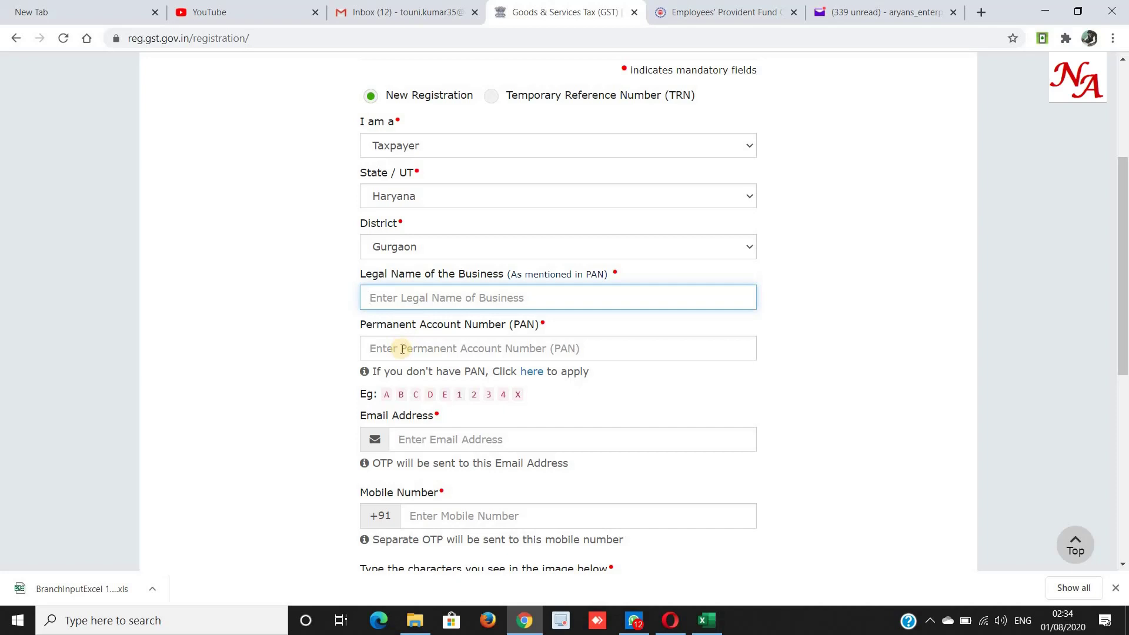
{"action": "left_click", "coordinate": [414, 437]}
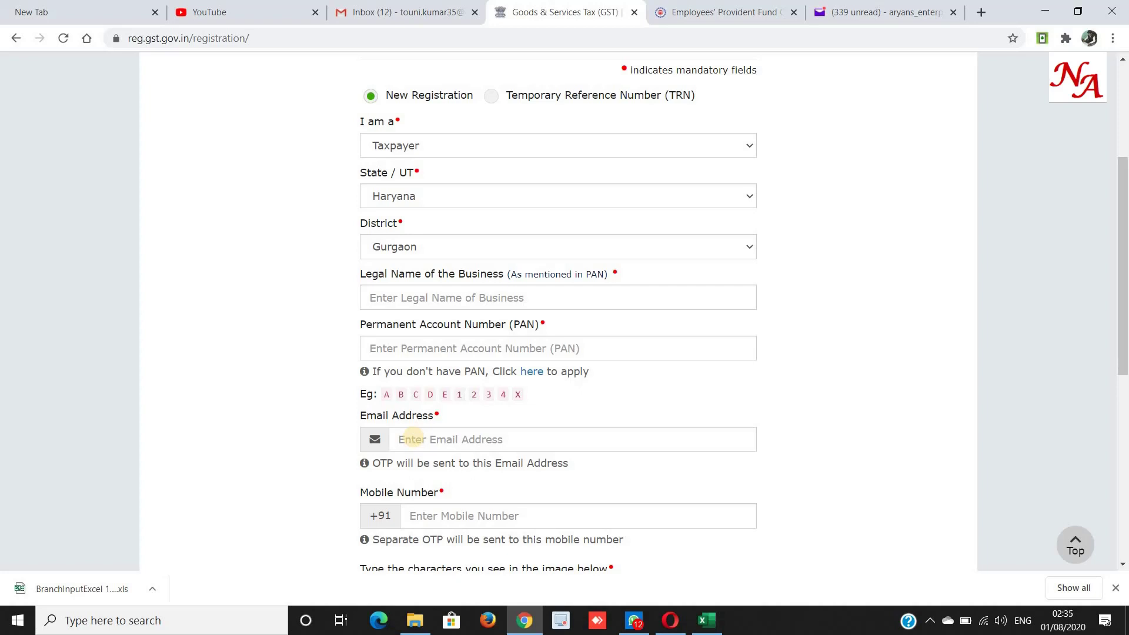
{"action": "scroll", "coordinate": [435, 539], "scroll_direction": "down", "scroll_amount": 3}
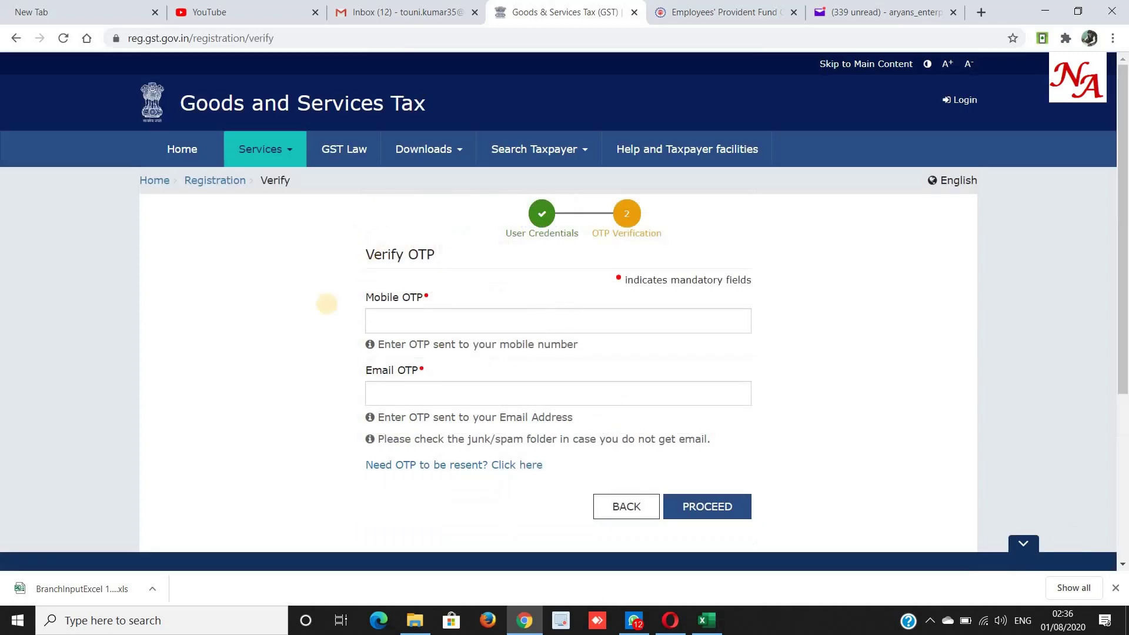
Enter the Mobile OTP and Email OTP, then go to the Gmail inbox for the TRN email.
{"action": "left_click_drag", "start_coordinate": [362, 301], "coordinate": [431, 299]}
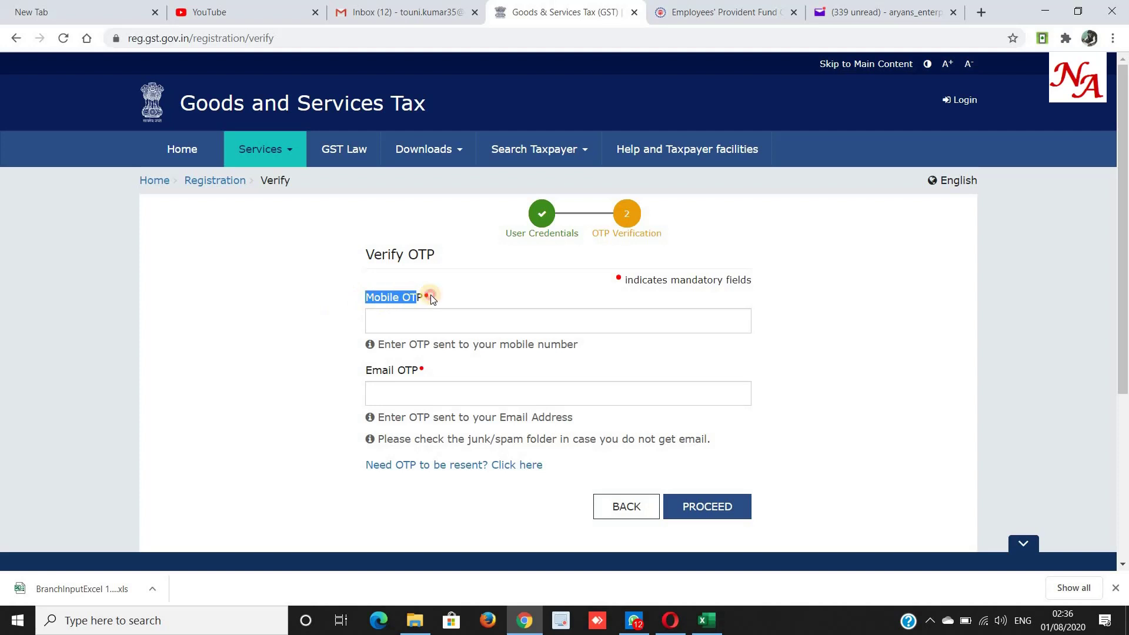
{"action": "left_click", "coordinate": [388, 318]}
{"action": "left_click", "coordinate": [314, 378]}
{"action": "left_click_drag", "start_coordinate": [364, 379], "coordinate": [427, 376]}
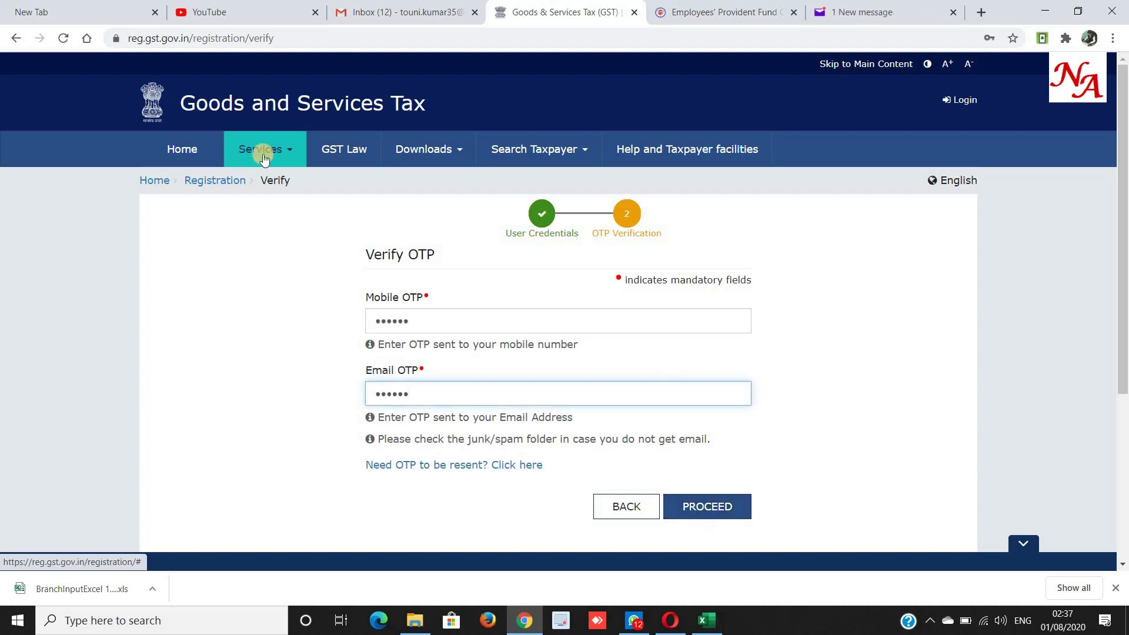
{"action": "left_click", "coordinate": [427, 21]}
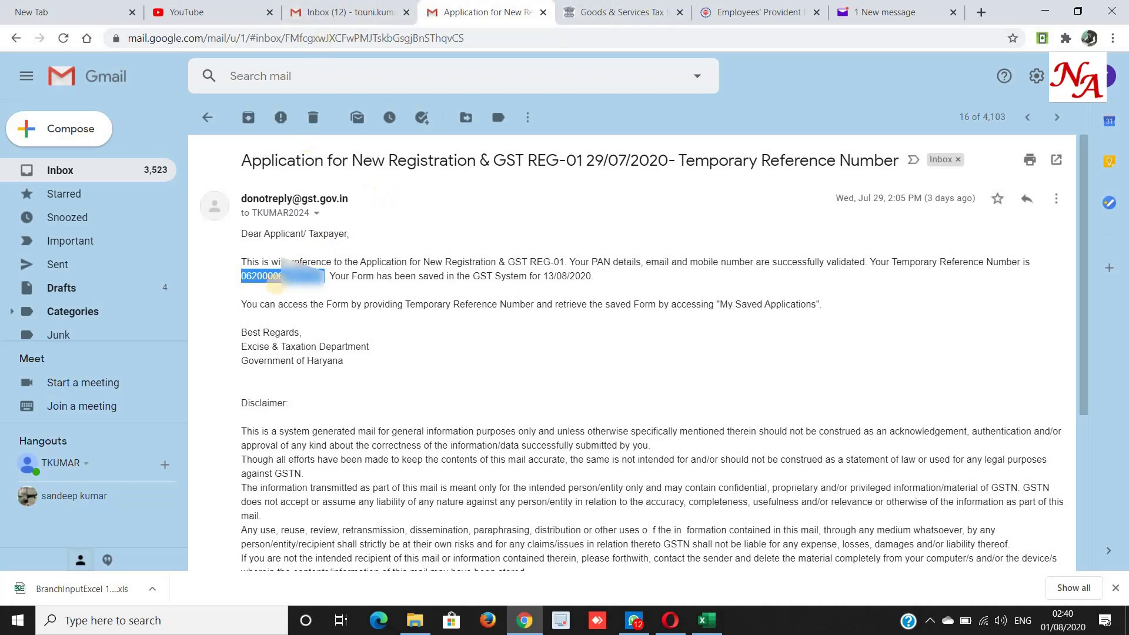
Back on the GST tab, reopen Services > Registration > New Registration.
{"action": "left_click", "coordinate": [612, 12]}
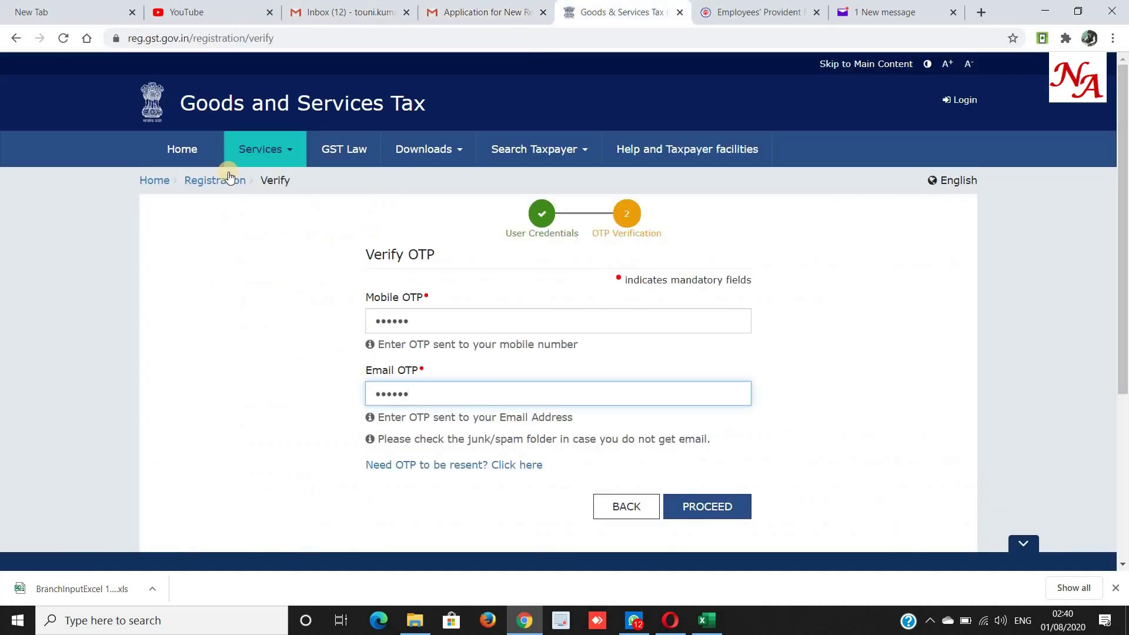
{"action": "left_click", "coordinate": [288, 151]}
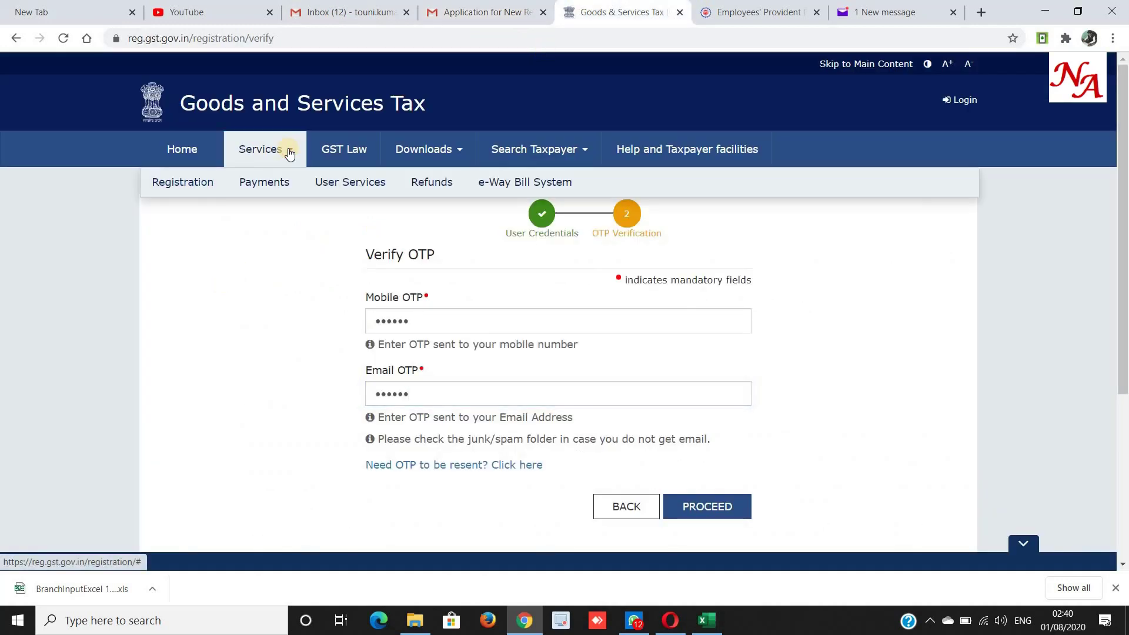
{"action": "mouse_move", "coordinate": [163, 186]}
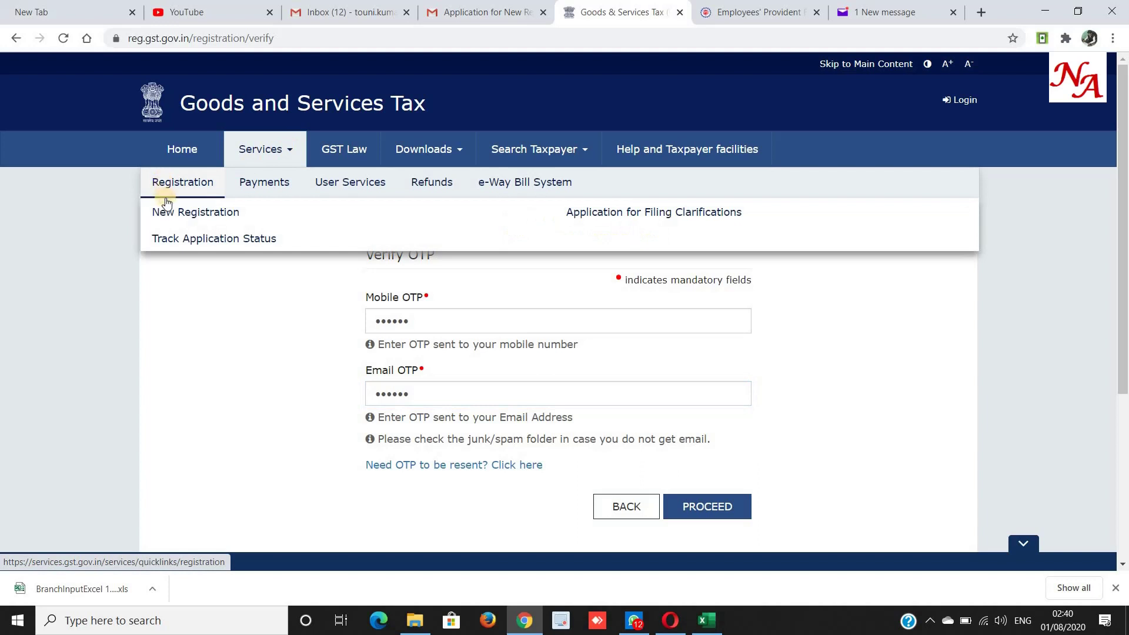
{"action": "left_click", "coordinate": [179, 217]}
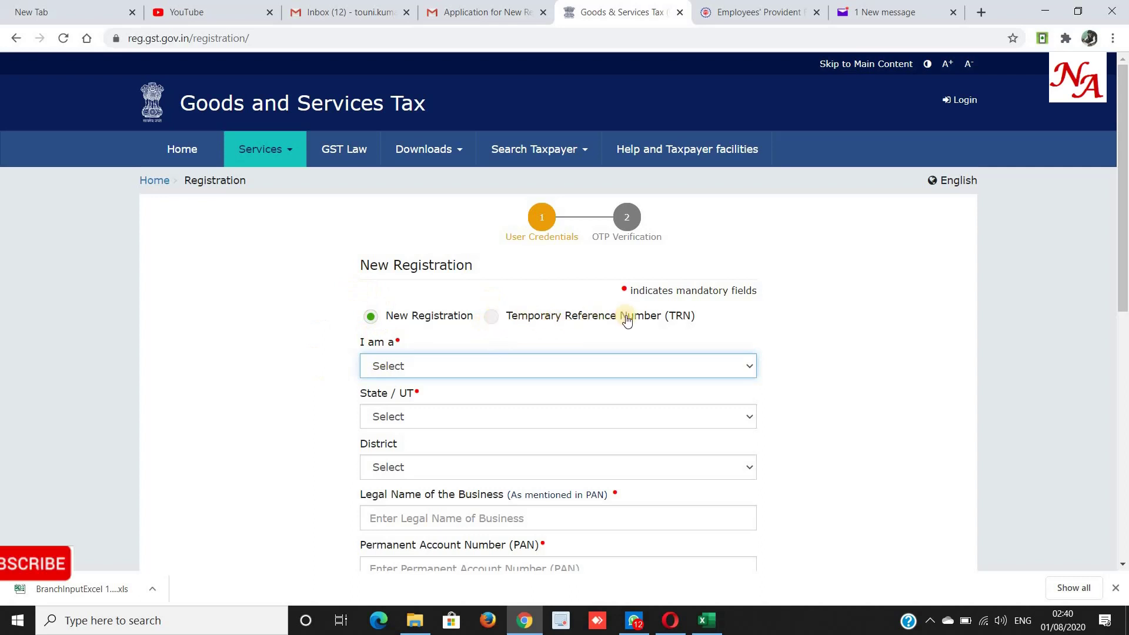
Resume the application with the Temporary Reference Number, pasting the TRN and entering the captcha.
{"action": "left_click", "coordinate": [488, 318]}
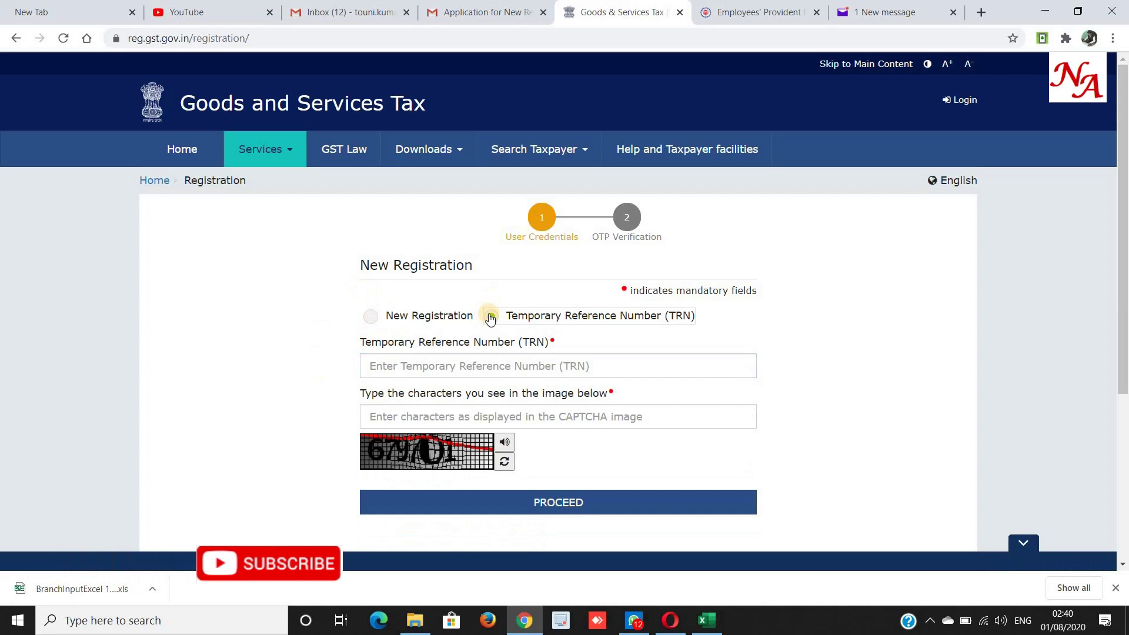
{"action": "left_click", "coordinate": [478, 367]}
{"action": "key", "text": "ctrl+v"}
{"action": "key", "text": "Tab"}
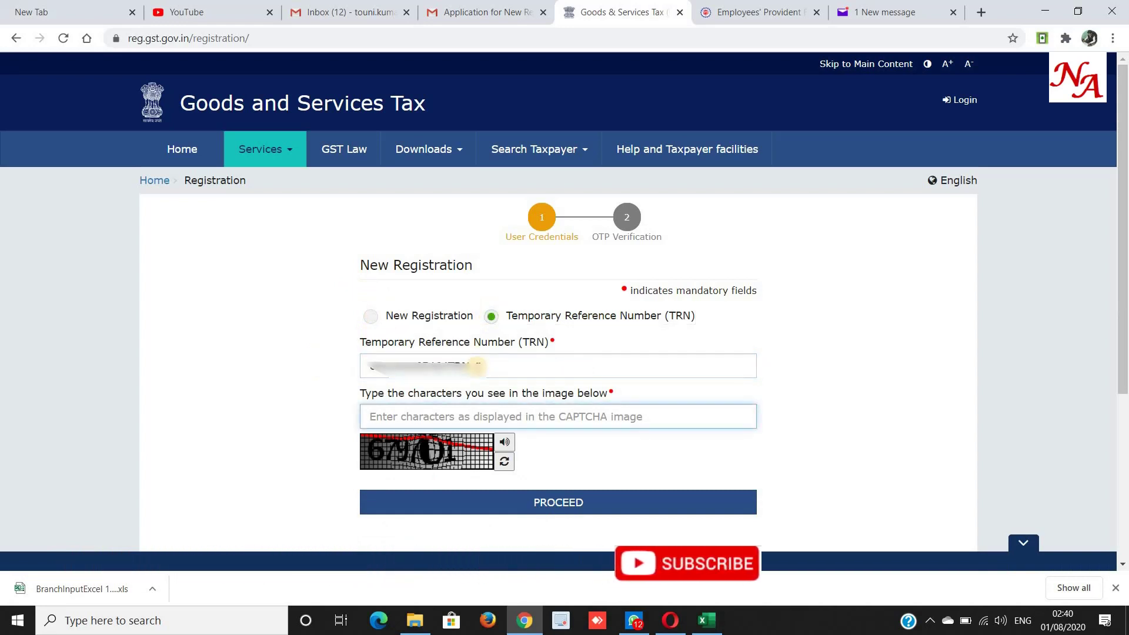
{"action": "type", "text": "679701"}
{"action": "left_click", "coordinate": [587, 500]}
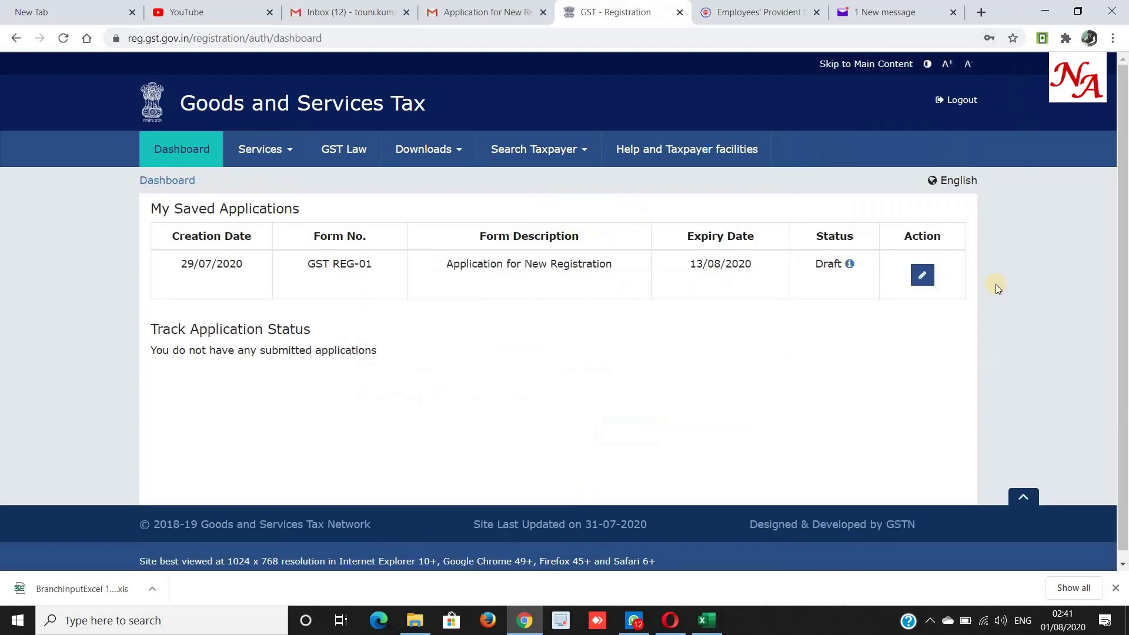
Note the draft's 13/08/2020 expiry date and open the draft application for editing.
{"action": "double_click", "coordinate": [721, 264]}
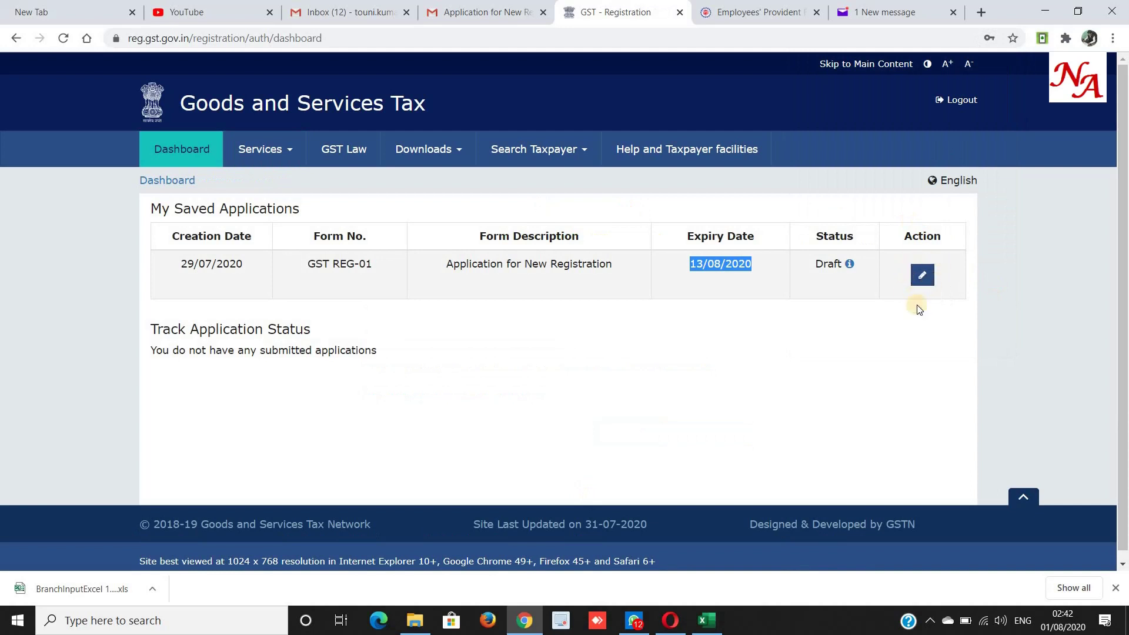
{"action": "left_click", "coordinate": [922, 274]}
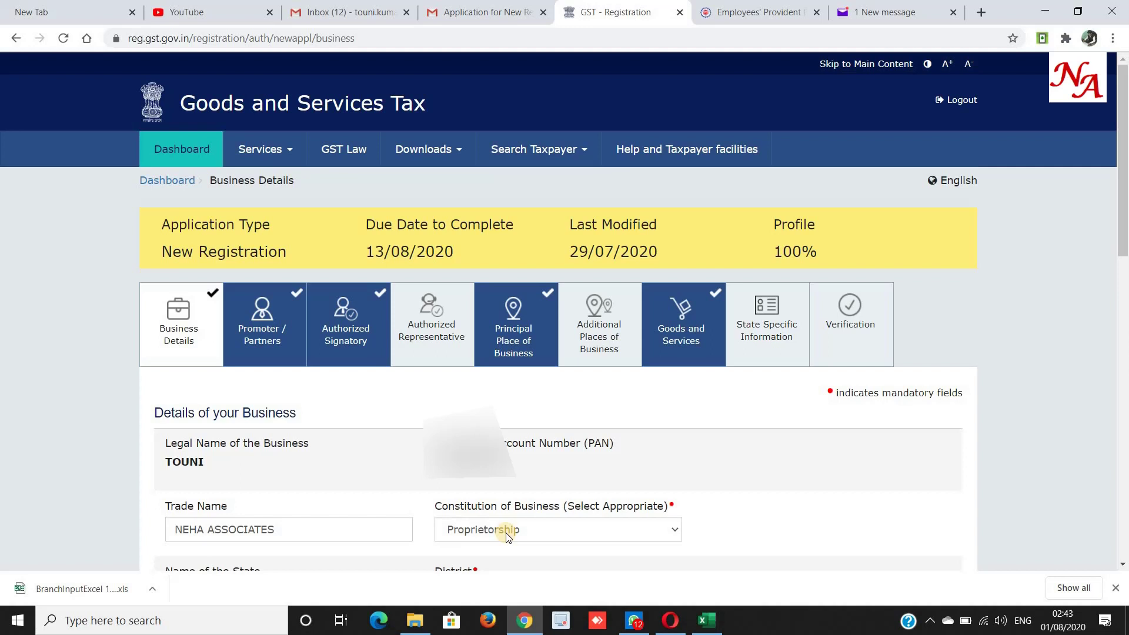
Scroll down to Center Jurisdiction and follow its 'Refer the link' reference link.
{"action": "scroll", "coordinate": [390, 555], "scroll_direction": "down", "scroll_amount": 8}
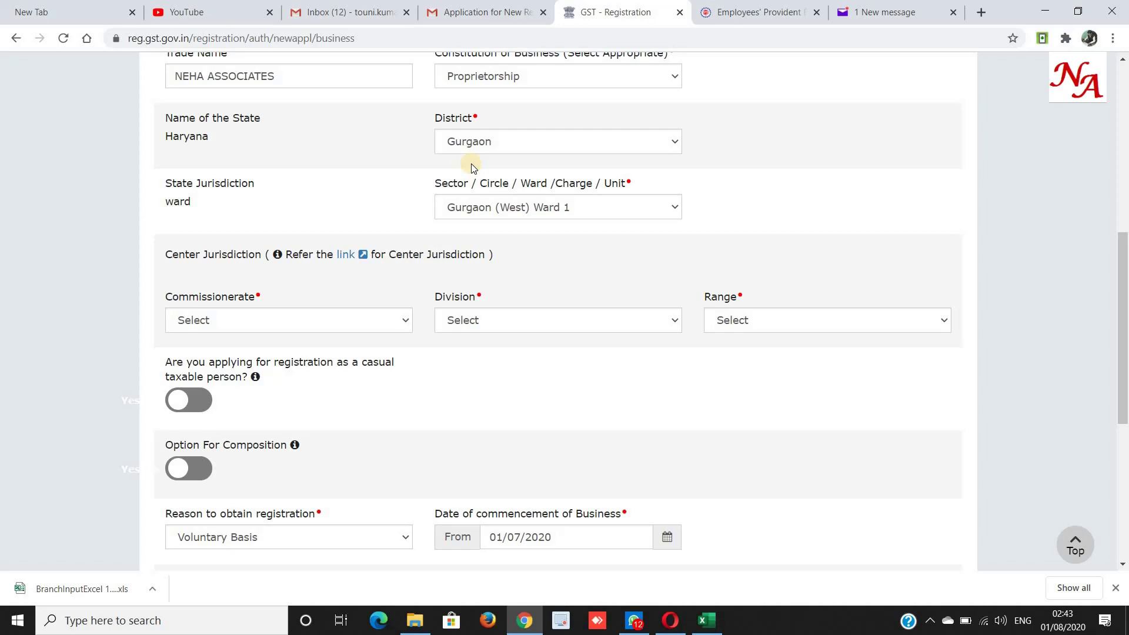
{"action": "left_click_drag", "start_coordinate": [161, 296], "coordinate": [281, 295]}
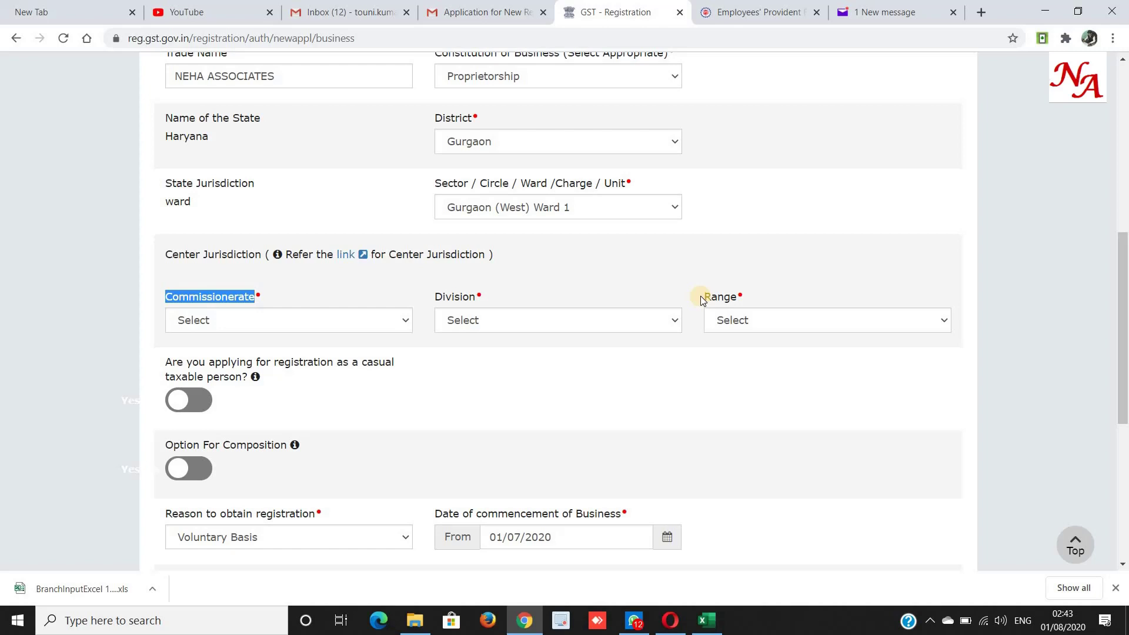
{"action": "left_click", "coordinate": [298, 253]}
{"action": "left_click_drag", "start_coordinate": [286, 254], "coordinate": [349, 259]}
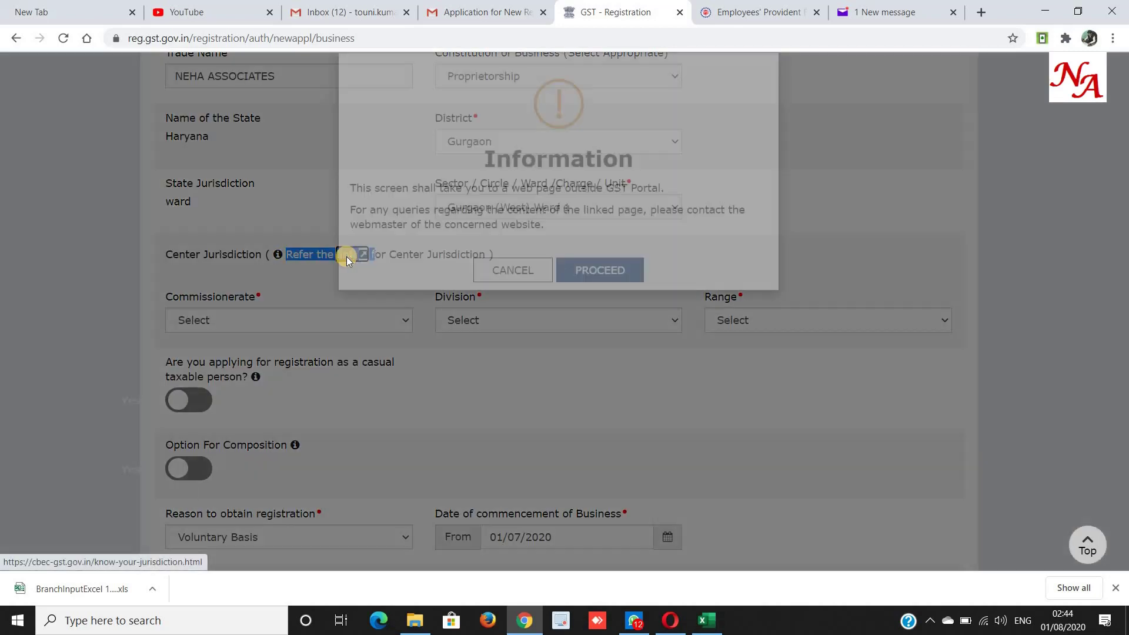
Leave for the CBIC site, close its help popup and open Know Your Jurisdiction.
{"action": "left_click", "coordinate": [619, 321]}
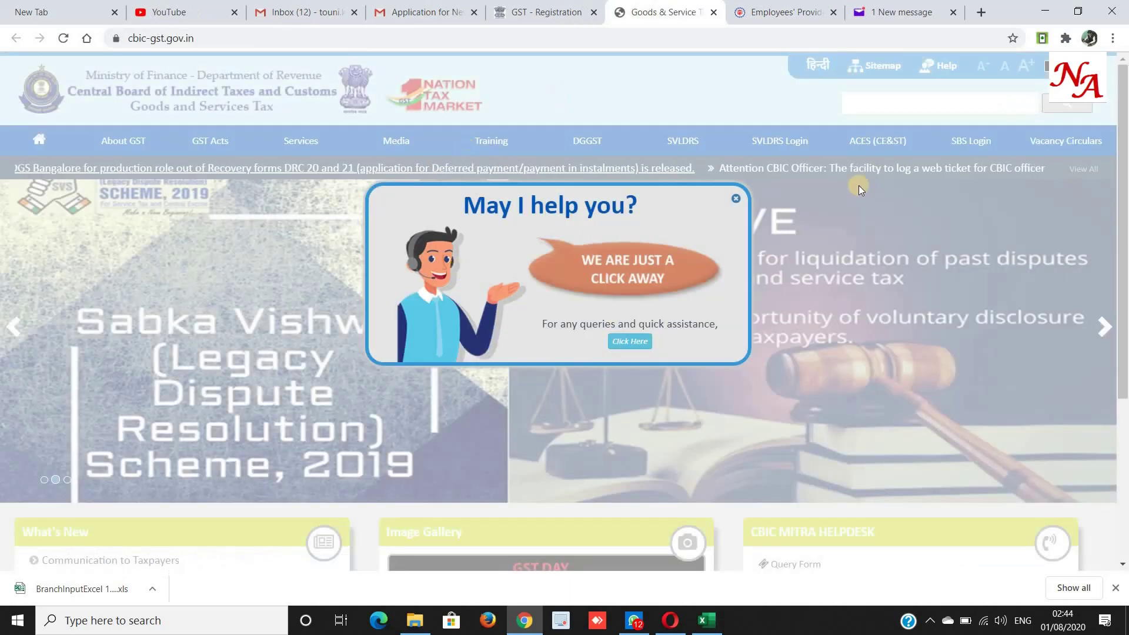
{"action": "left_click", "coordinate": [735, 198]}
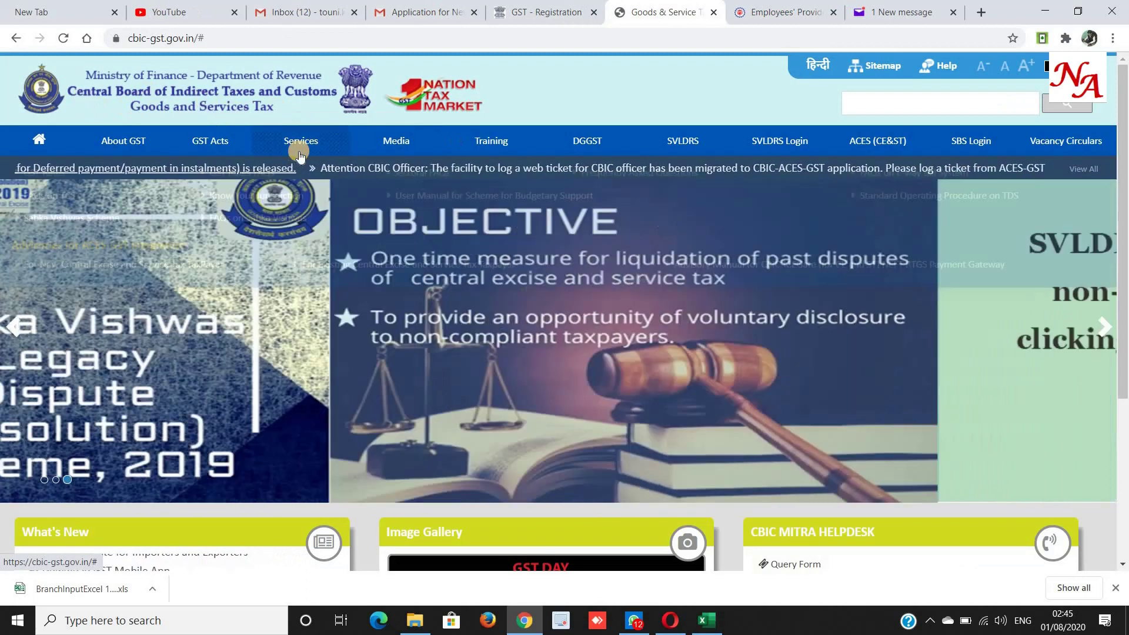
{"action": "mouse_move", "coordinate": [299, 153]}
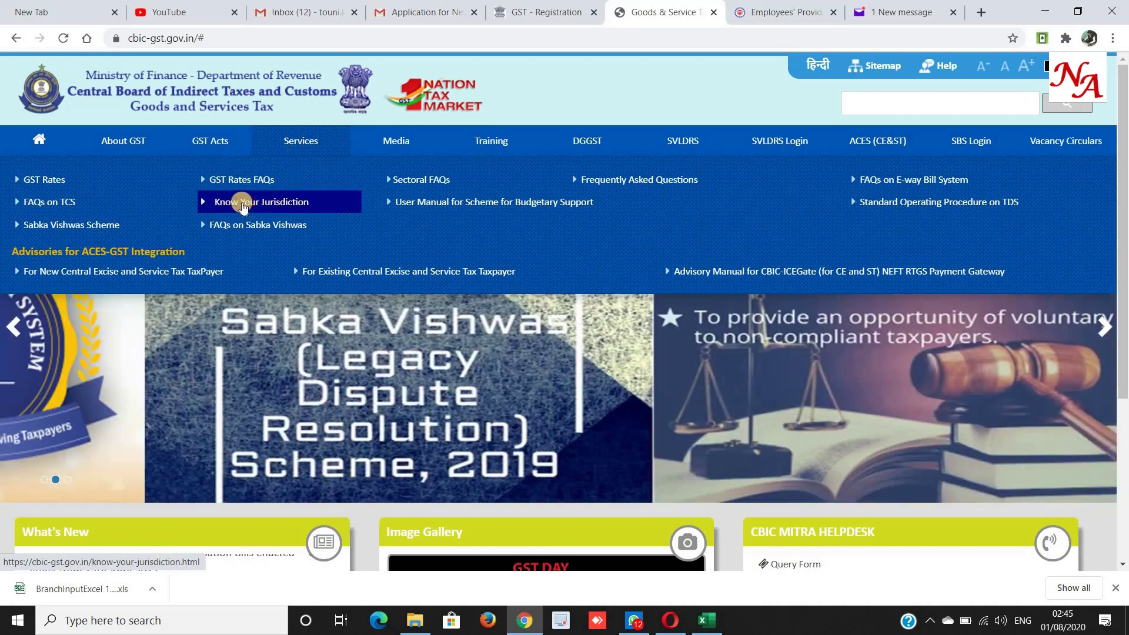
{"action": "left_click", "coordinate": [234, 205]}
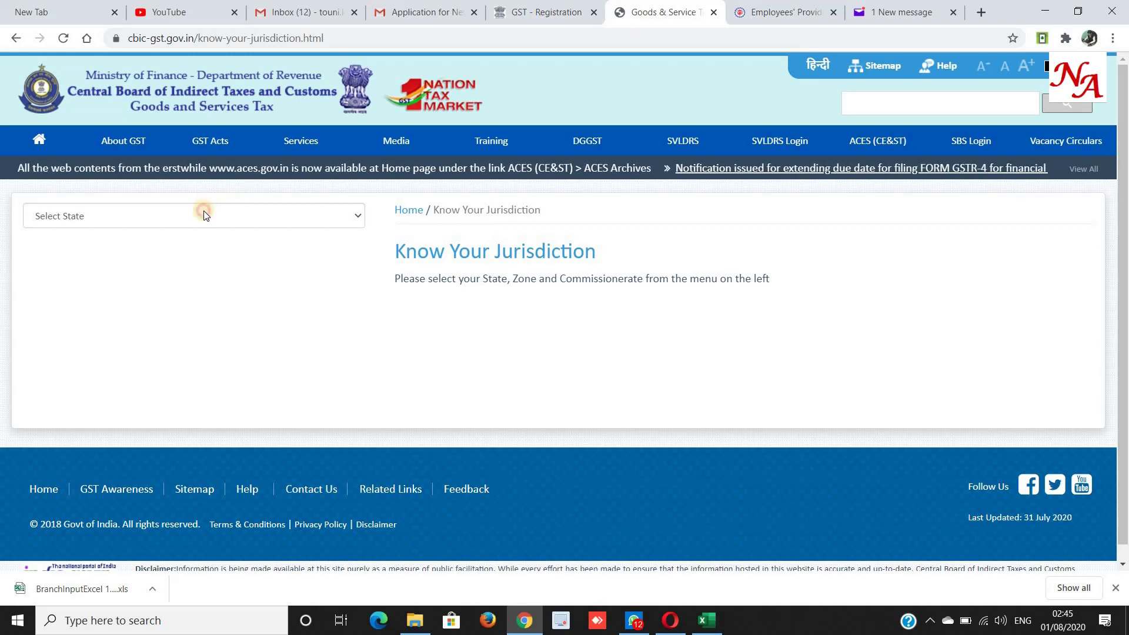
Select Haryana as the state and expand a commissionerate's divisions.
{"action": "left_click", "coordinate": [204, 215]}
{"action": "key", "text": "h"}
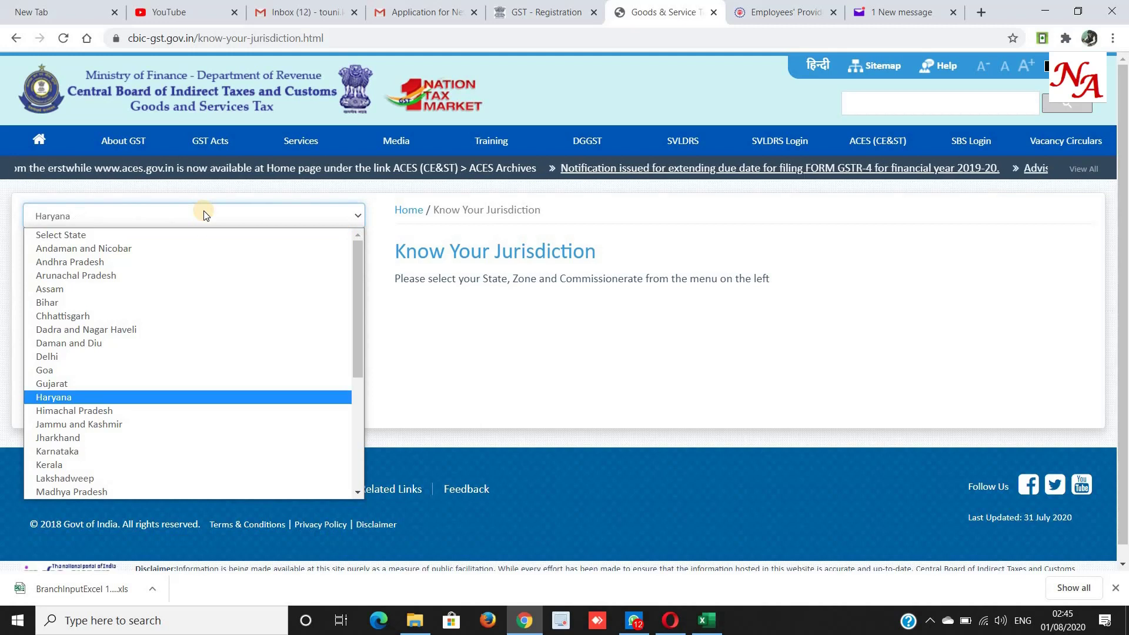
{"action": "key", "text": "Return"}
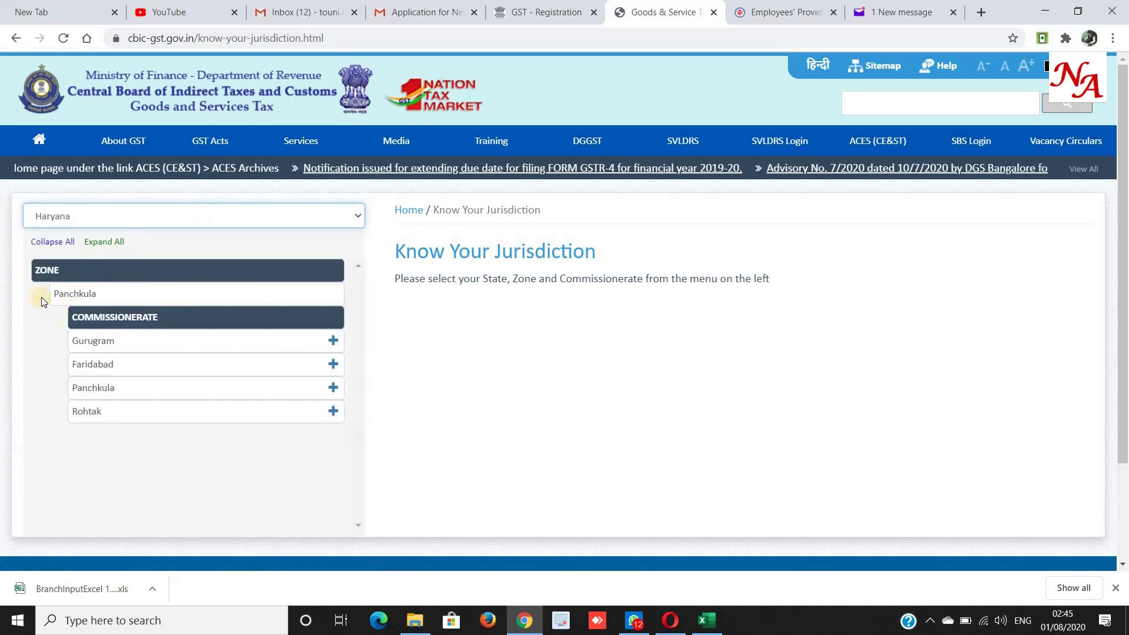
{"action": "left_click_drag", "start_coordinate": [28, 288], "coordinate": [51, 327]}
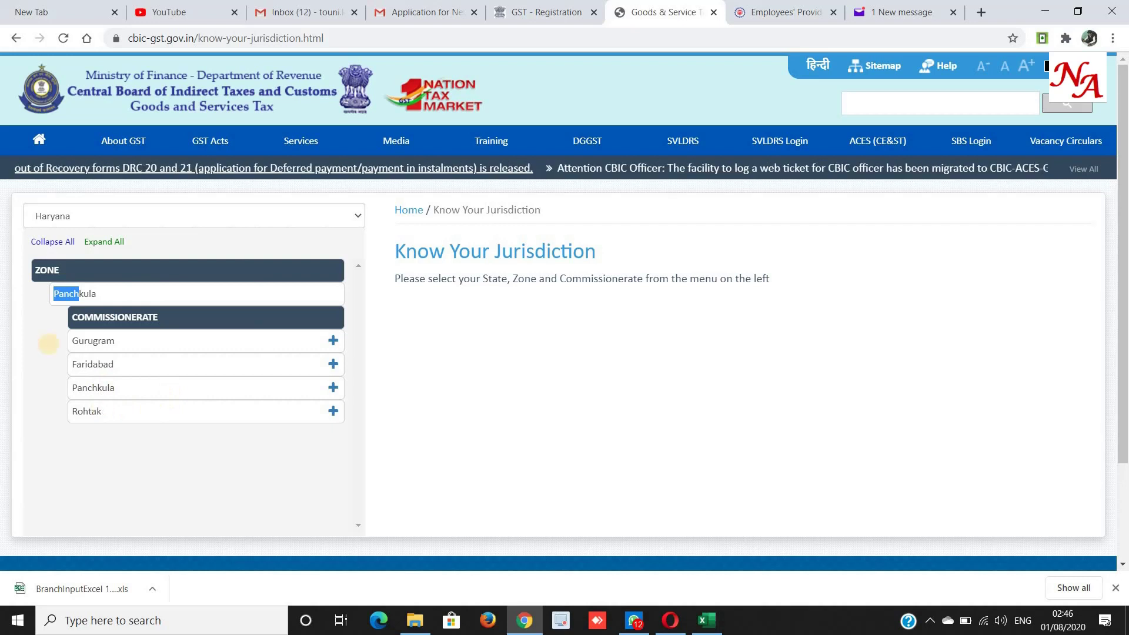
{"action": "left_click", "coordinate": [37, 358]}
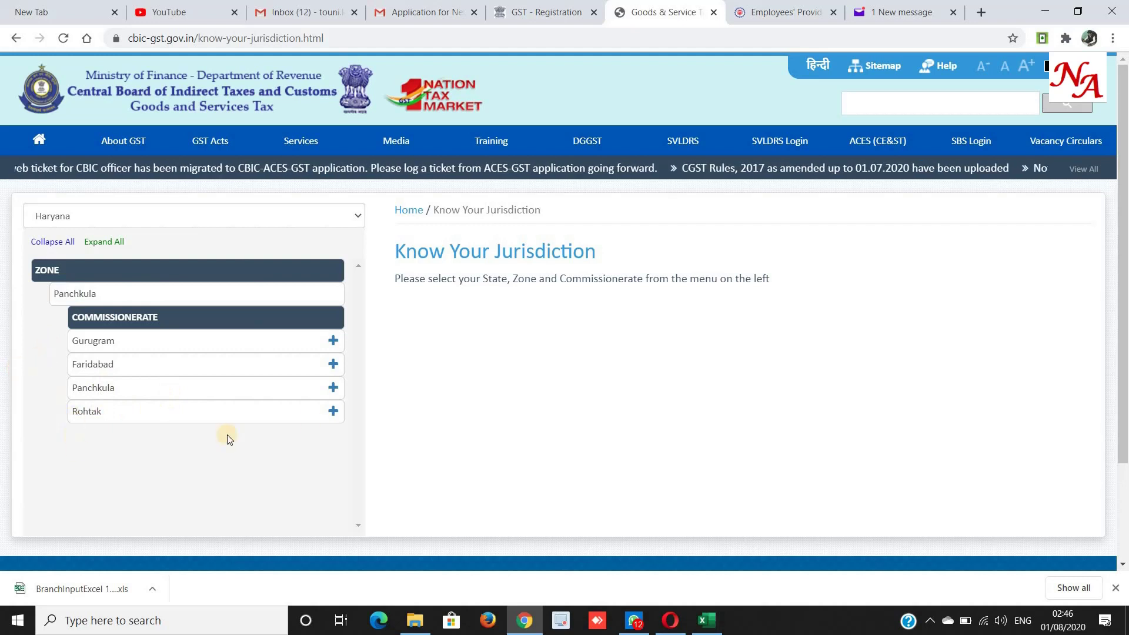
{"action": "left_click", "coordinate": [333, 411]}
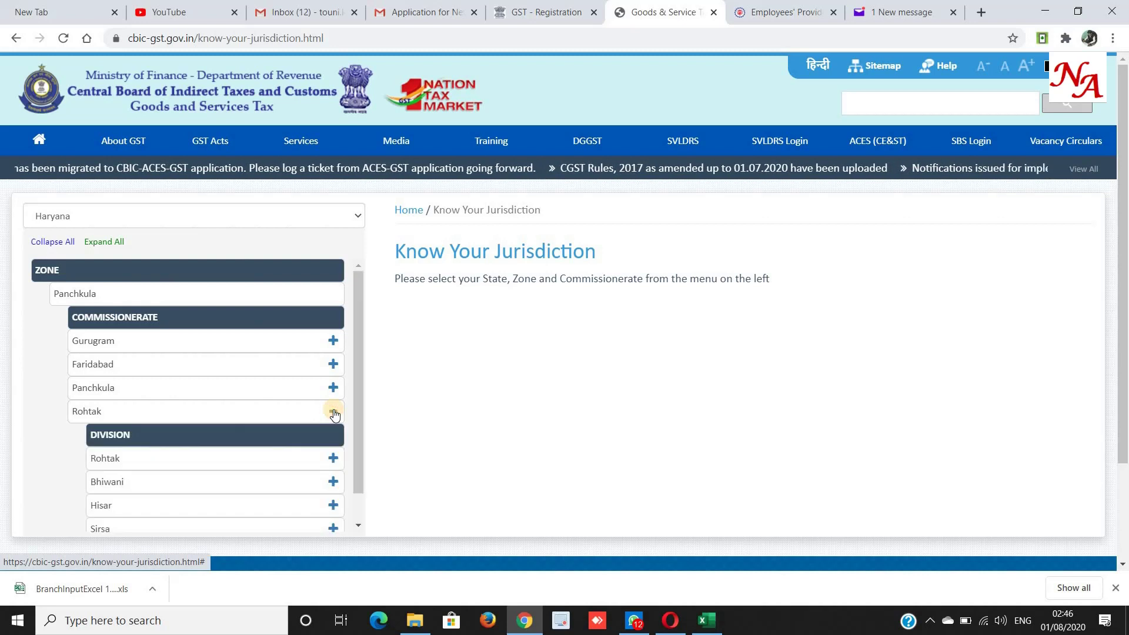
{"action": "scroll", "coordinate": [334, 414], "scroll_direction": "down", "scroll_amount": 2}
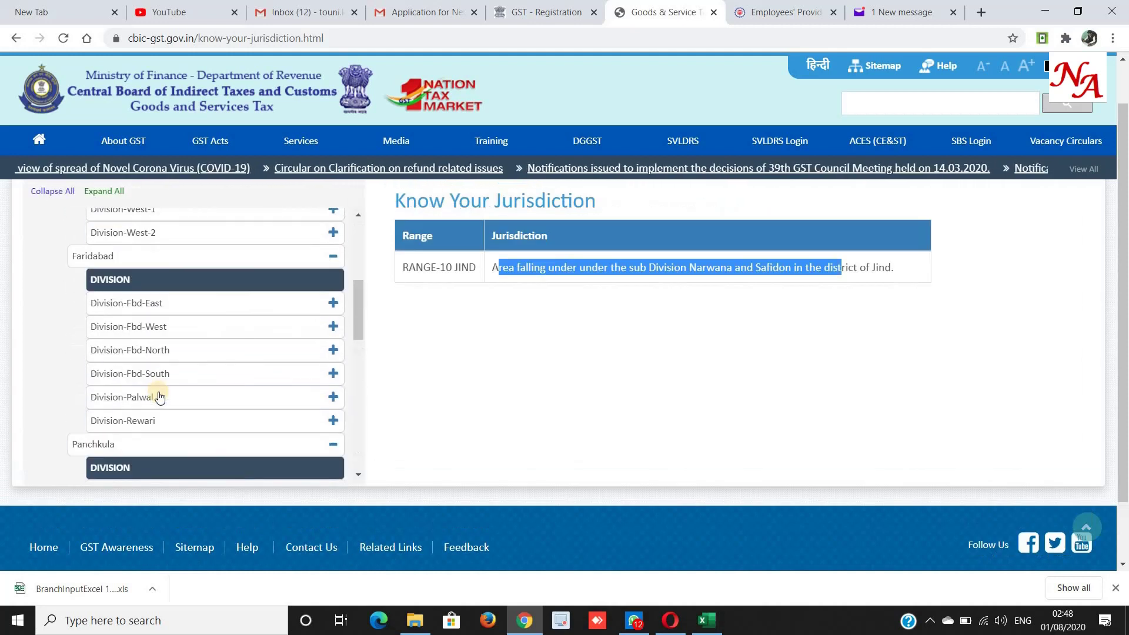
{"action": "scroll", "coordinate": [157, 396], "scroll_direction": "up", "scroll_amount": 5}
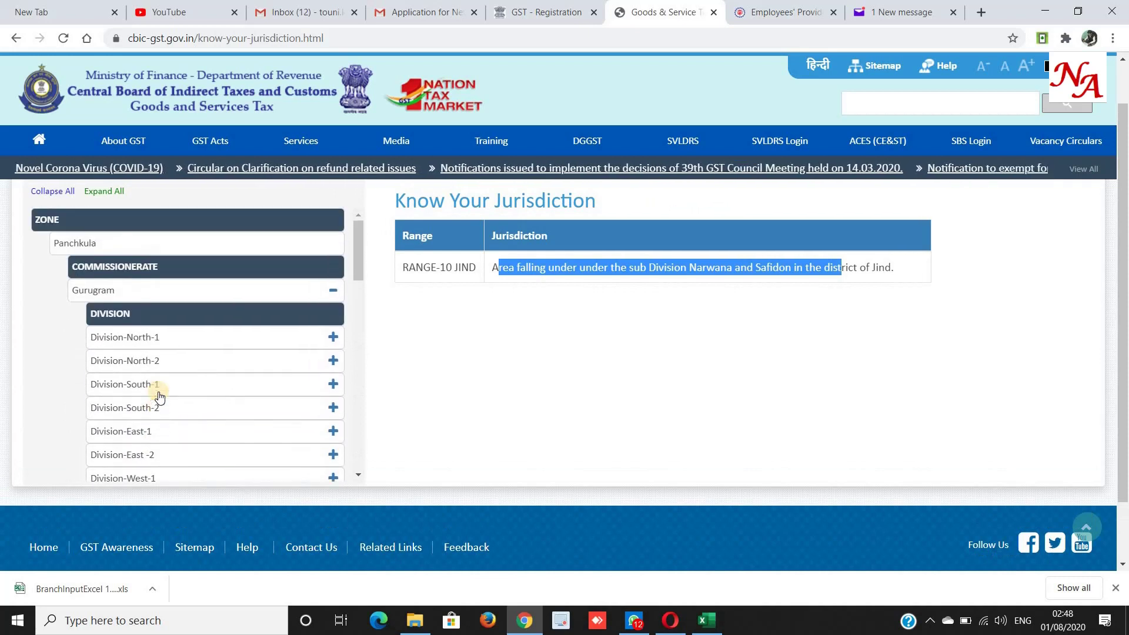
{"action": "scroll", "coordinate": [159, 396], "scroll_direction": "down", "scroll_amount": 3}
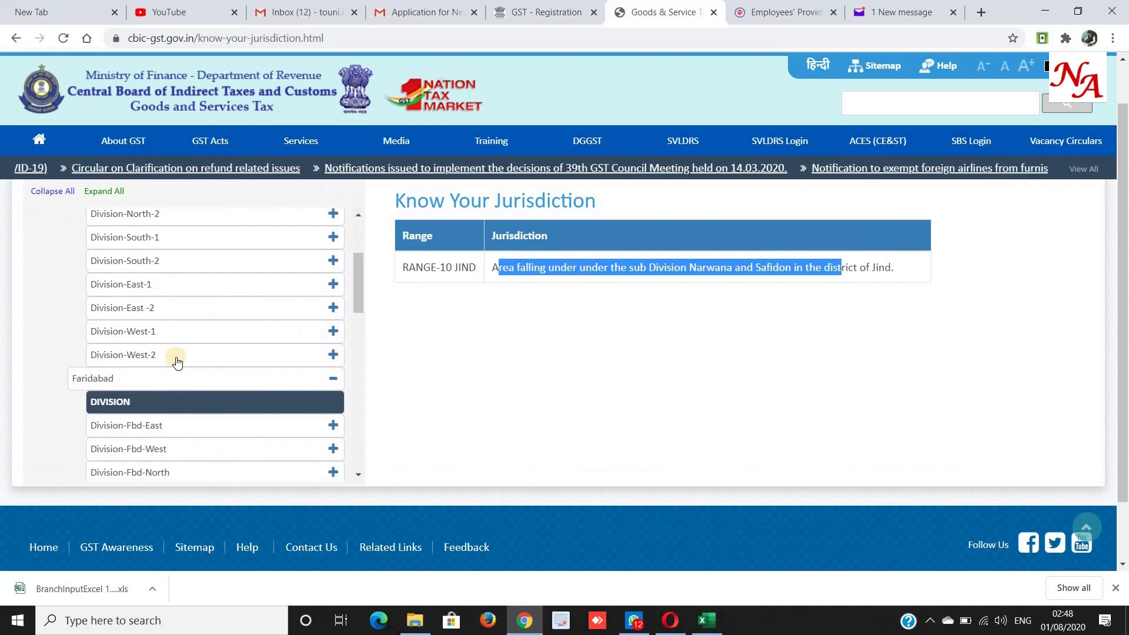
{"action": "scroll", "coordinate": [177, 361], "scroll_direction": "up", "scroll_amount": 1}
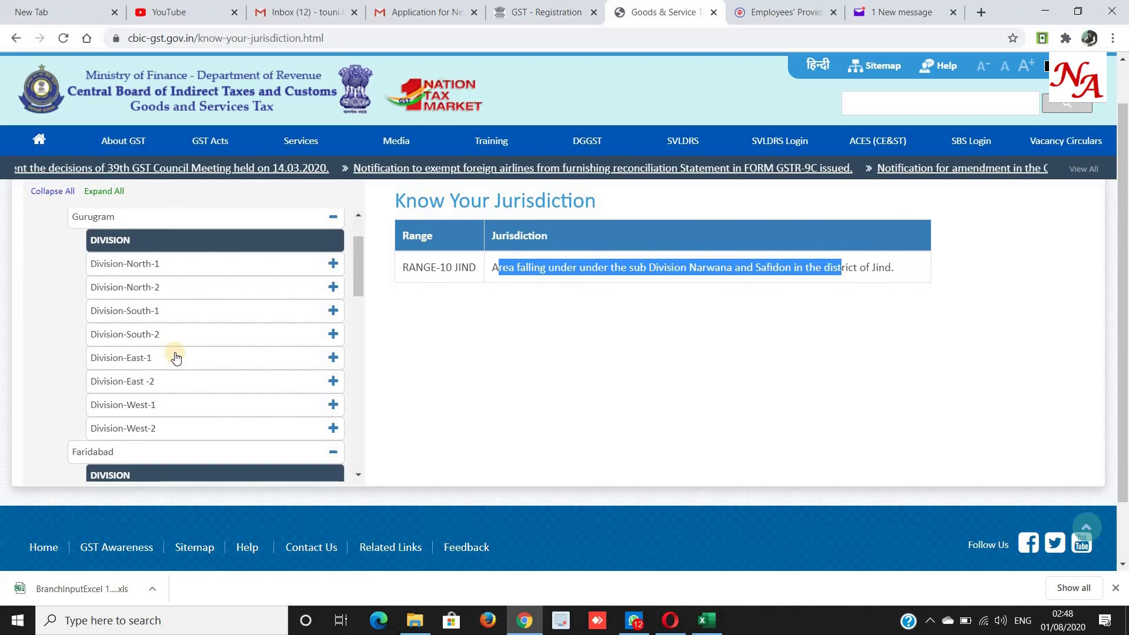
Show Division-North-1's ranges and select range codes R-1 and R-3.
{"action": "left_click", "coordinate": [122, 264]}
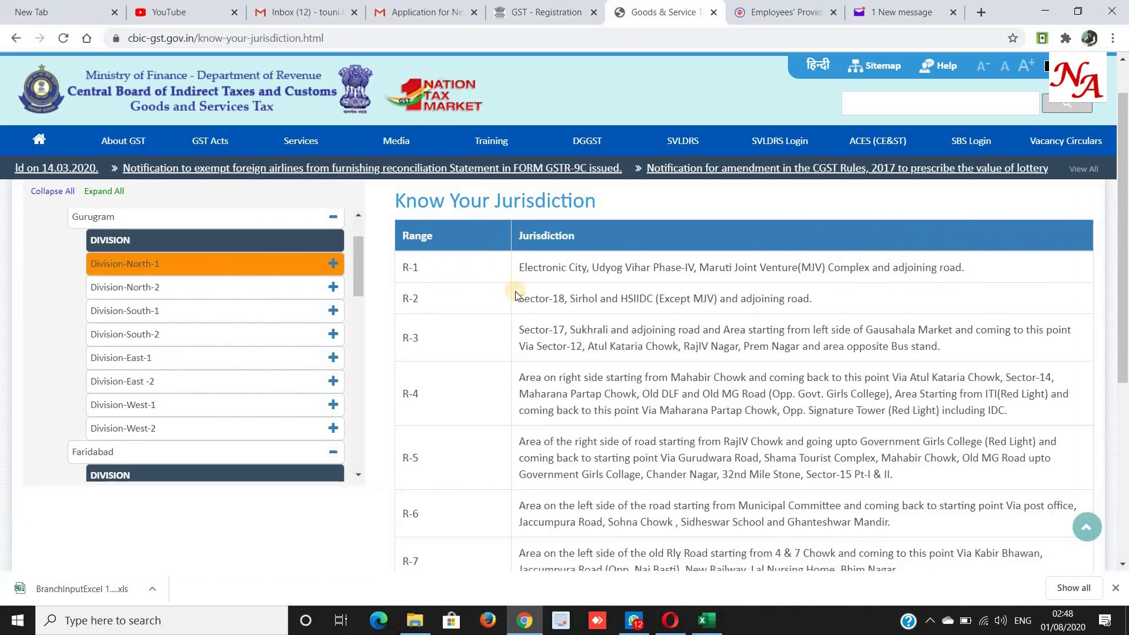
{"action": "scroll", "coordinate": [517, 291], "scroll_direction": "down", "scroll_amount": 1}
{"action": "scroll", "coordinate": [517, 291], "scroll_direction": "down", "scroll_amount": 2}
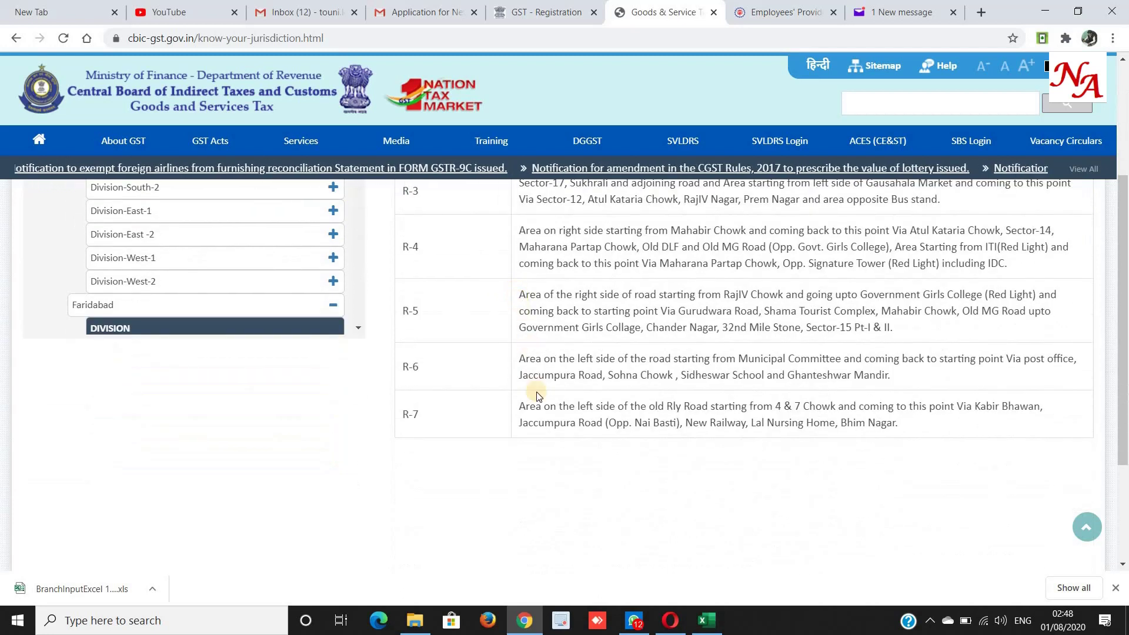
{"action": "scroll", "coordinate": [536, 394], "scroll_direction": "up", "scroll_amount": 4}
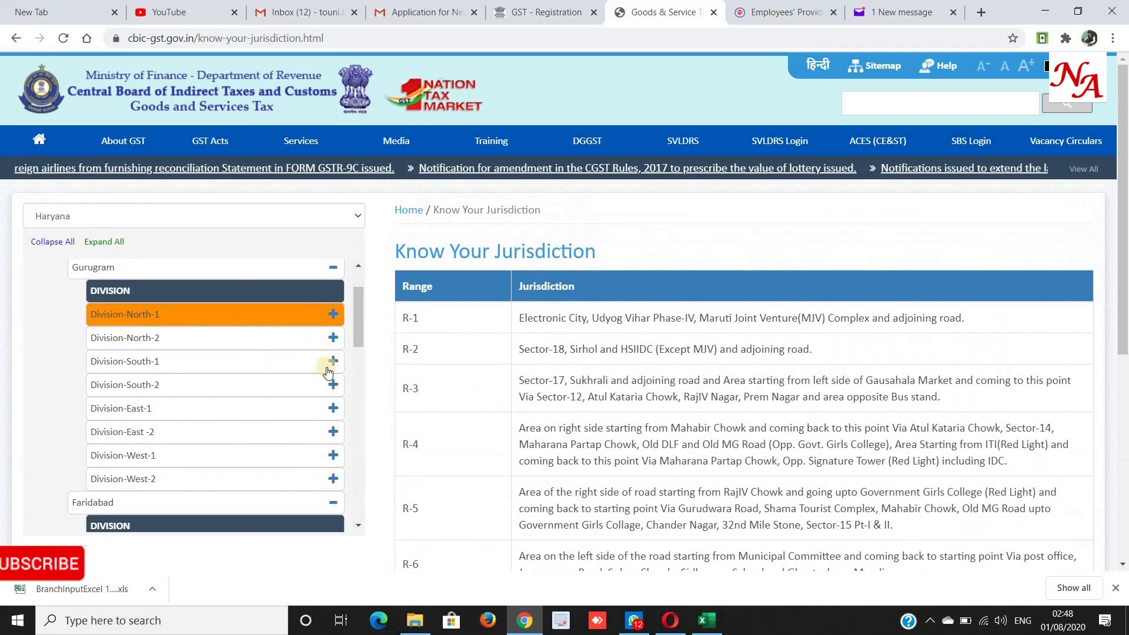
{"action": "left_click_drag", "start_coordinate": [524, 319], "coordinate": [992, 336]}
{"action": "left_click_drag", "start_coordinate": [396, 325], "coordinate": [426, 324]}
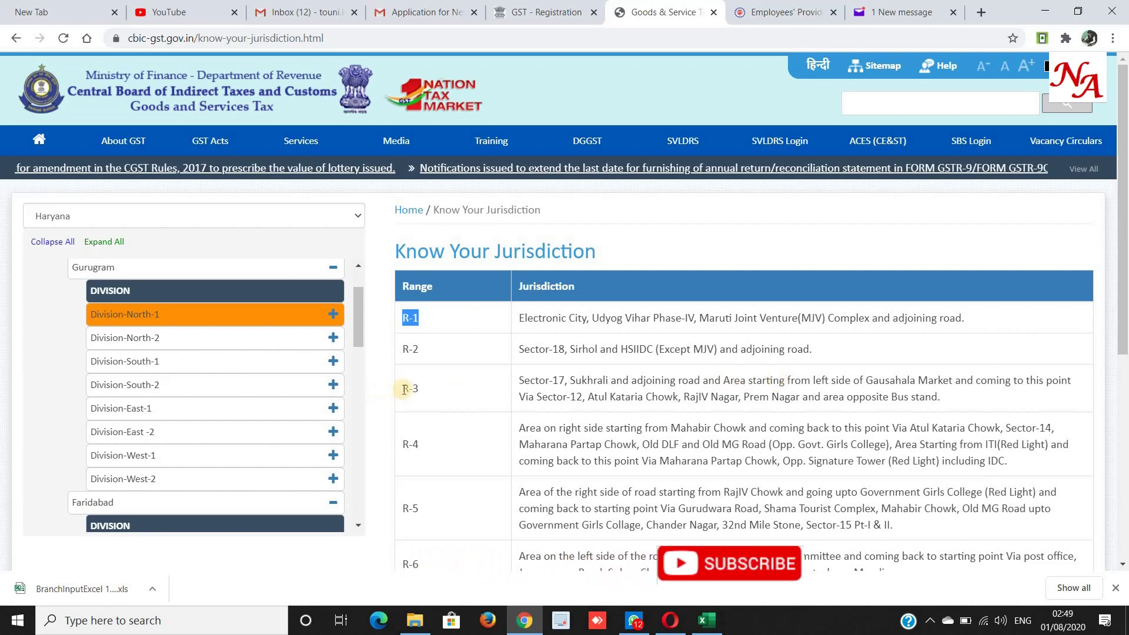
{"action": "triple_click", "coordinate": [457, 388]}
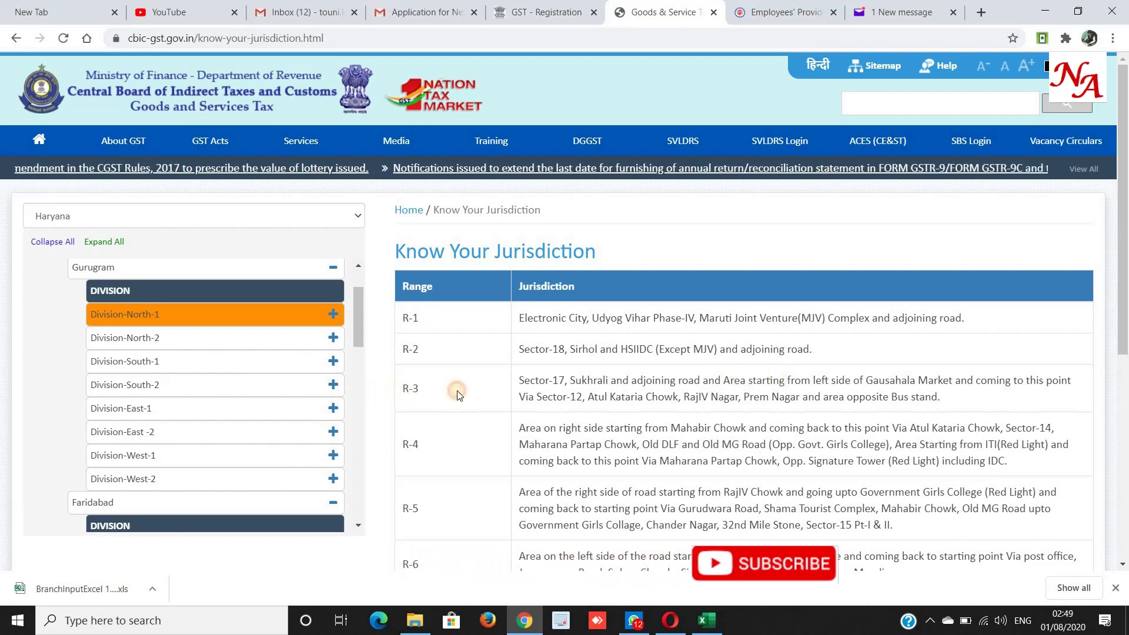
Browse Division-East-2 and Division-West-1 ranges, selecting range R-46 and its jurisdiction.
{"action": "left_click", "coordinate": [151, 435]}
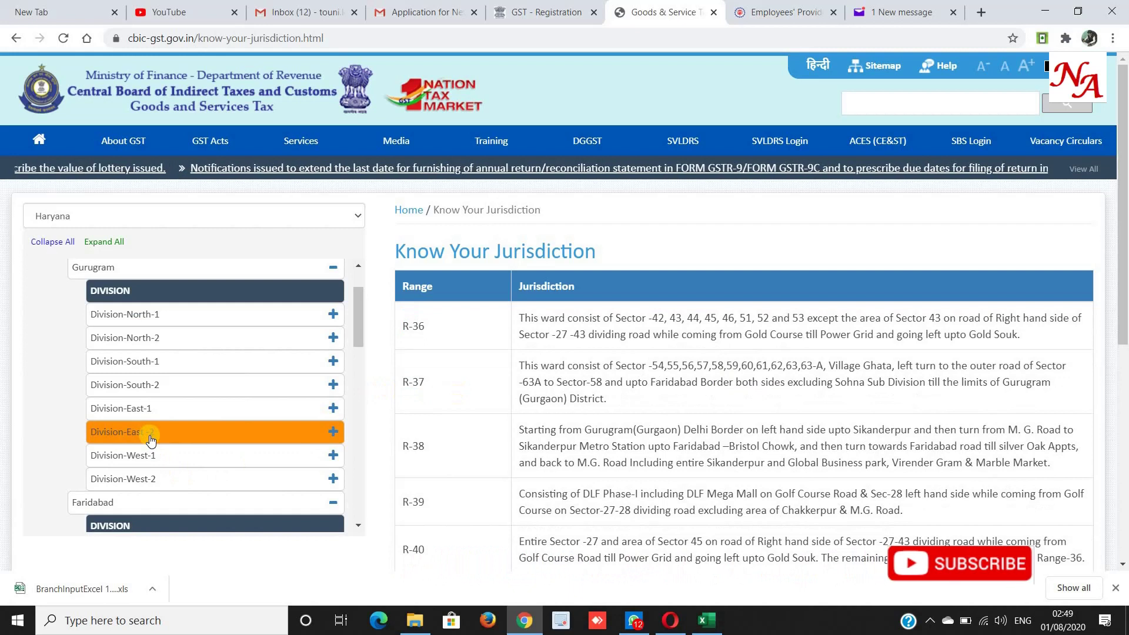
{"action": "scroll", "coordinate": [151, 435], "scroll_direction": "down", "scroll_amount": 3}
{"action": "scroll", "coordinate": [558, 442], "scroll_direction": "down", "scroll_amount": 3}
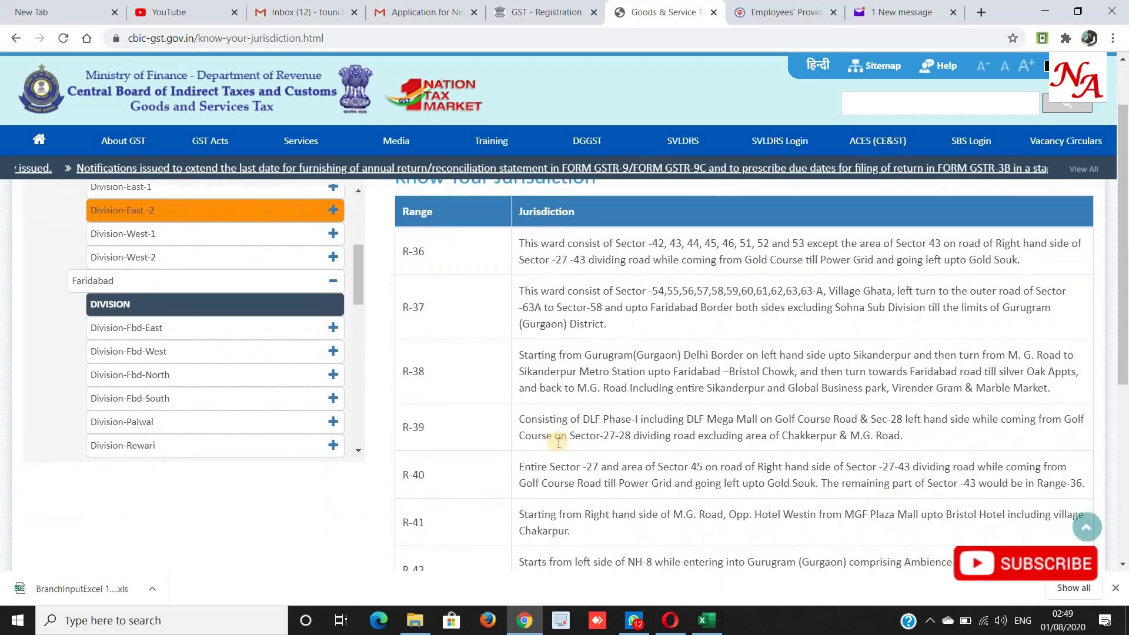
{"action": "scroll", "coordinate": [559, 442], "scroll_direction": "up", "scroll_amount": 1}
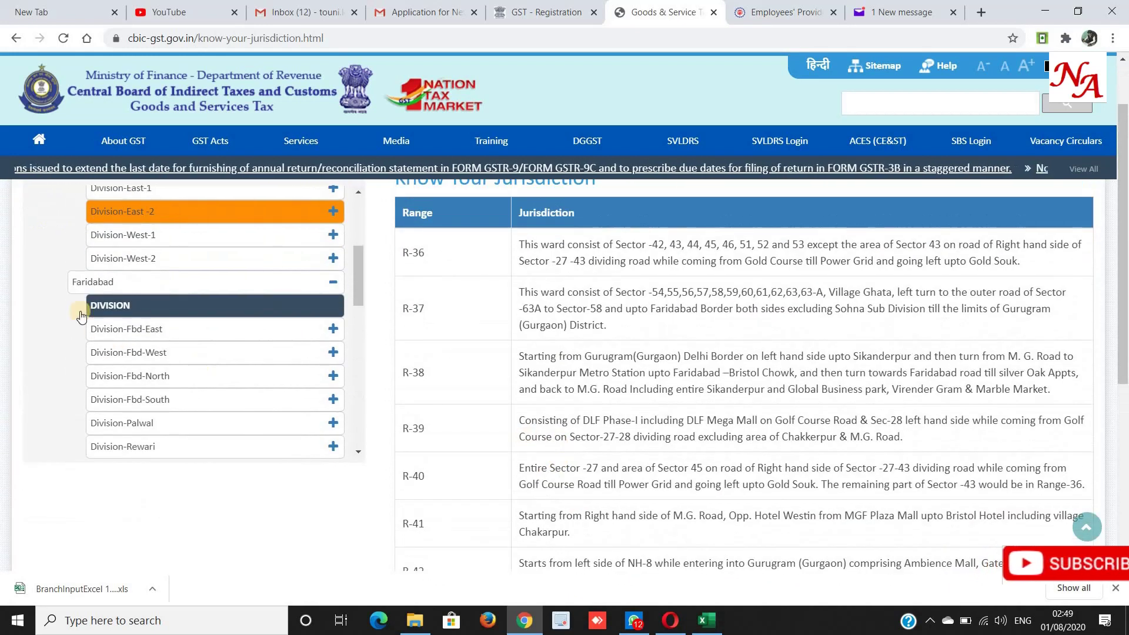
{"action": "left_click", "coordinate": [118, 234]}
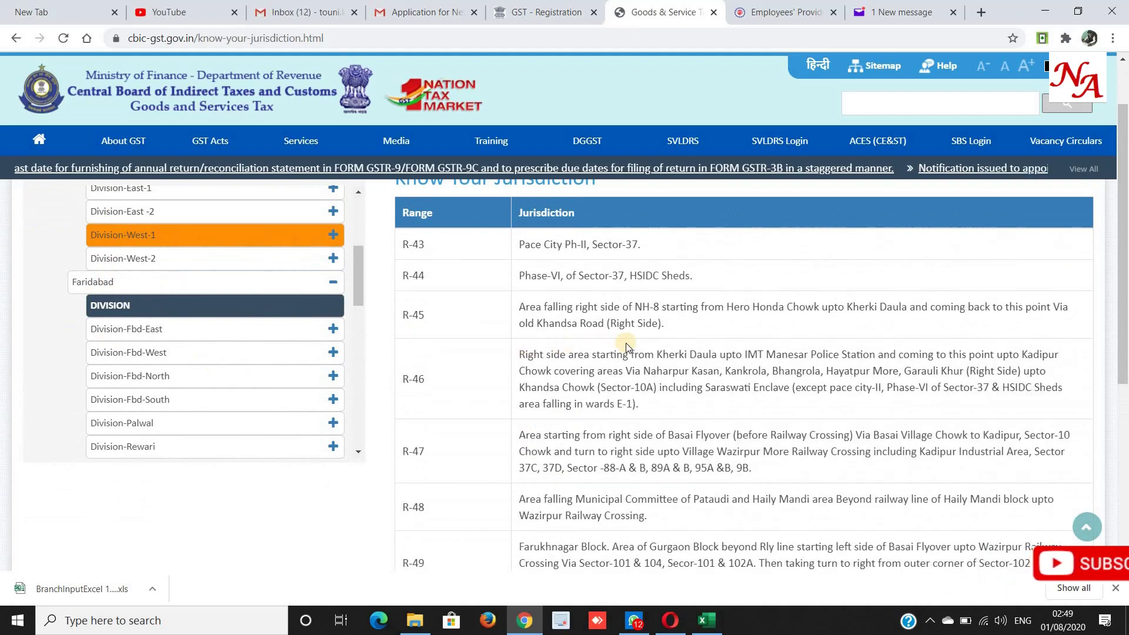
{"action": "scroll", "coordinate": [629, 341], "scroll_direction": "down", "scroll_amount": 1}
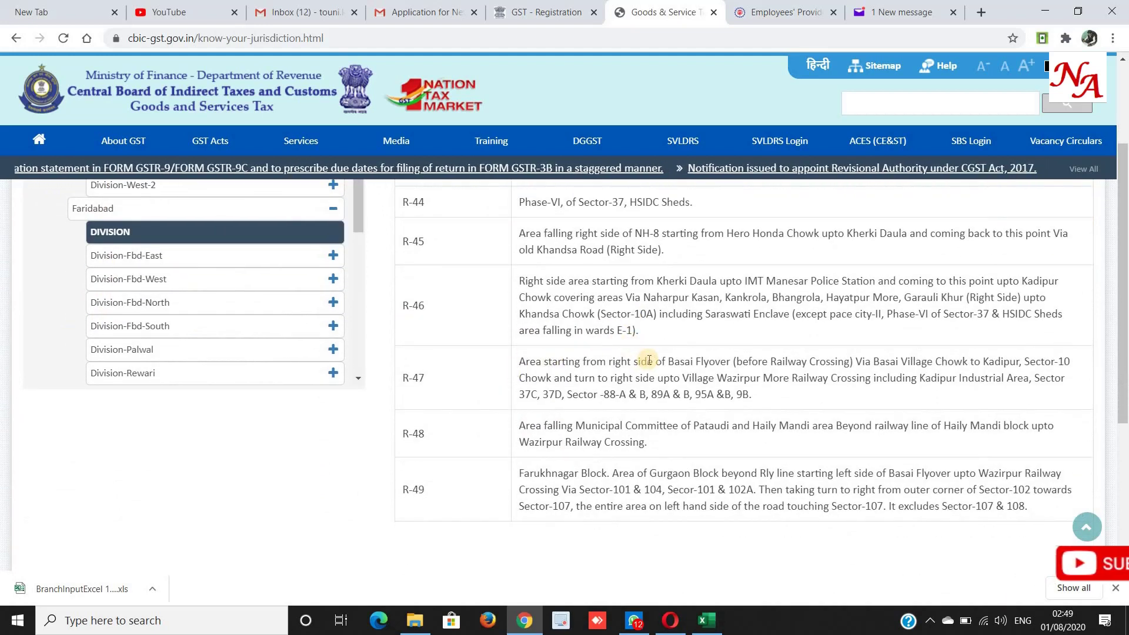
{"action": "scroll", "coordinate": [642, 360], "scroll_direction": "up", "scroll_amount": 2}
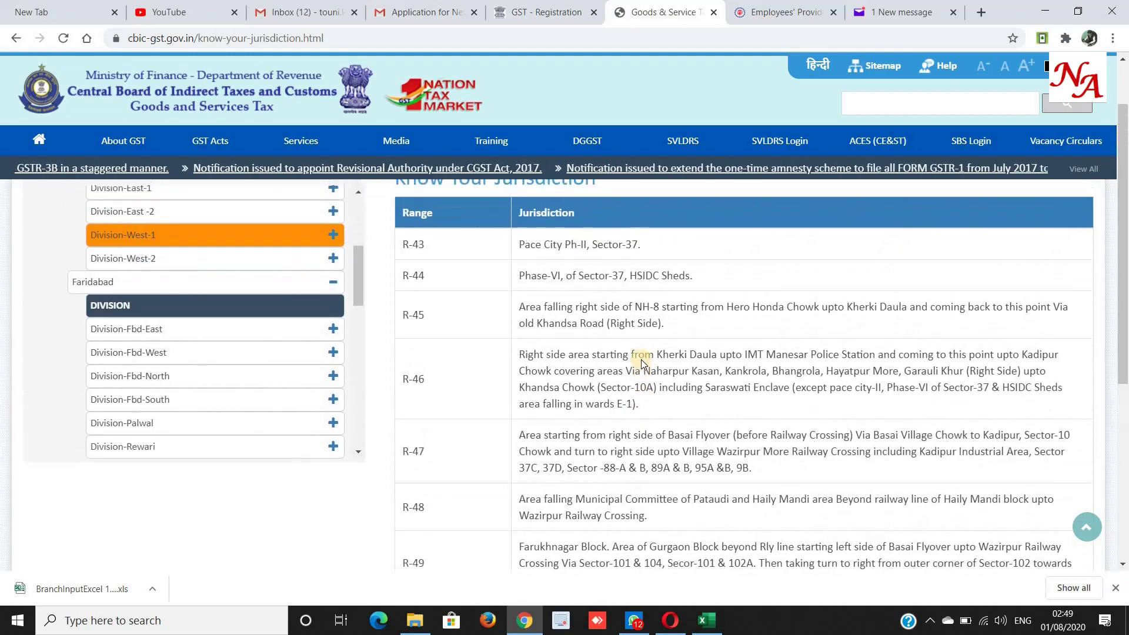
{"action": "left_click_drag", "start_coordinate": [524, 428], "coordinate": [659, 479]}
{"action": "left_click_drag", "start_coordinate": [403, 453], "coordinate": [426, 453]}
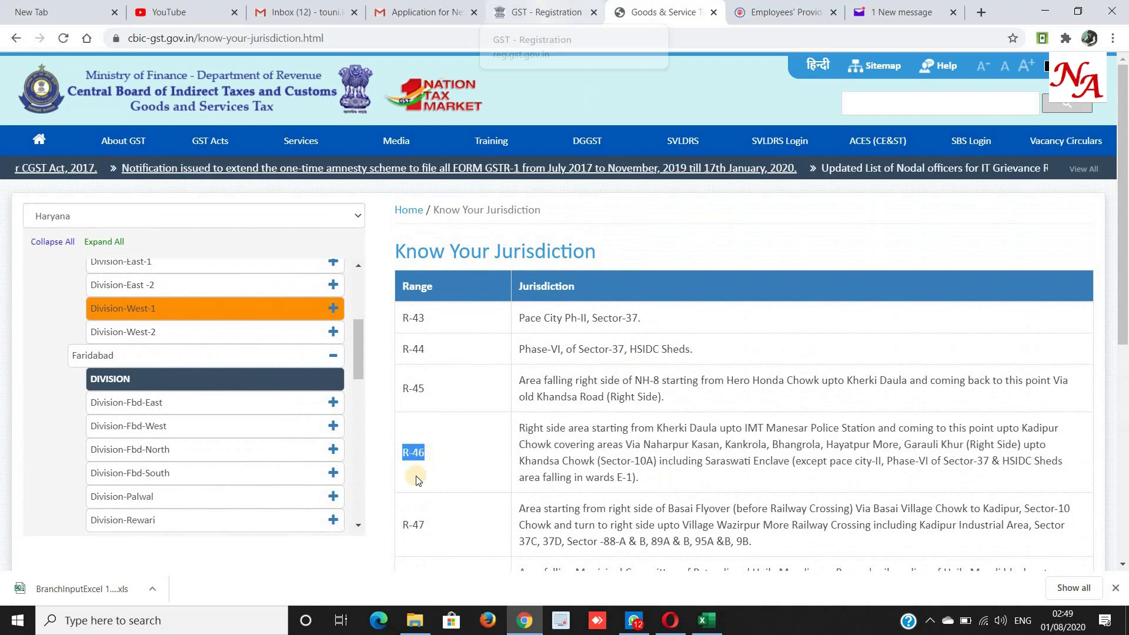
Back on the form, dismiss the notice and keep Gurgaon (West) Ward 1 as the ward.
{"action": "left_click", "coordinate": [516, 18]}
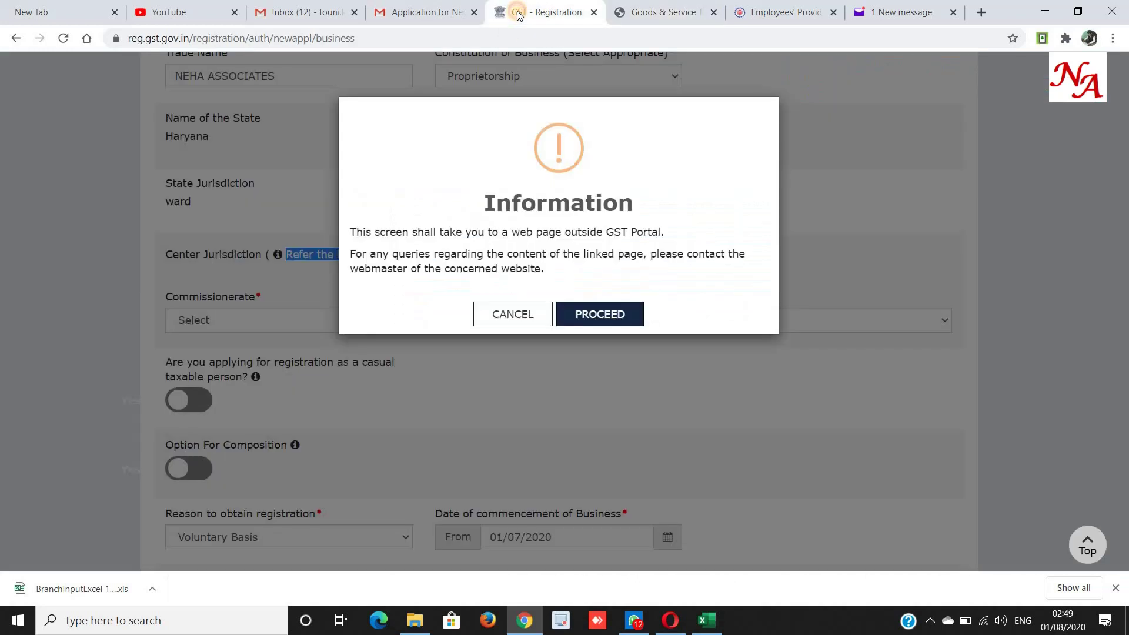
{"action": "left_click", "coordinate": [512, 312]}
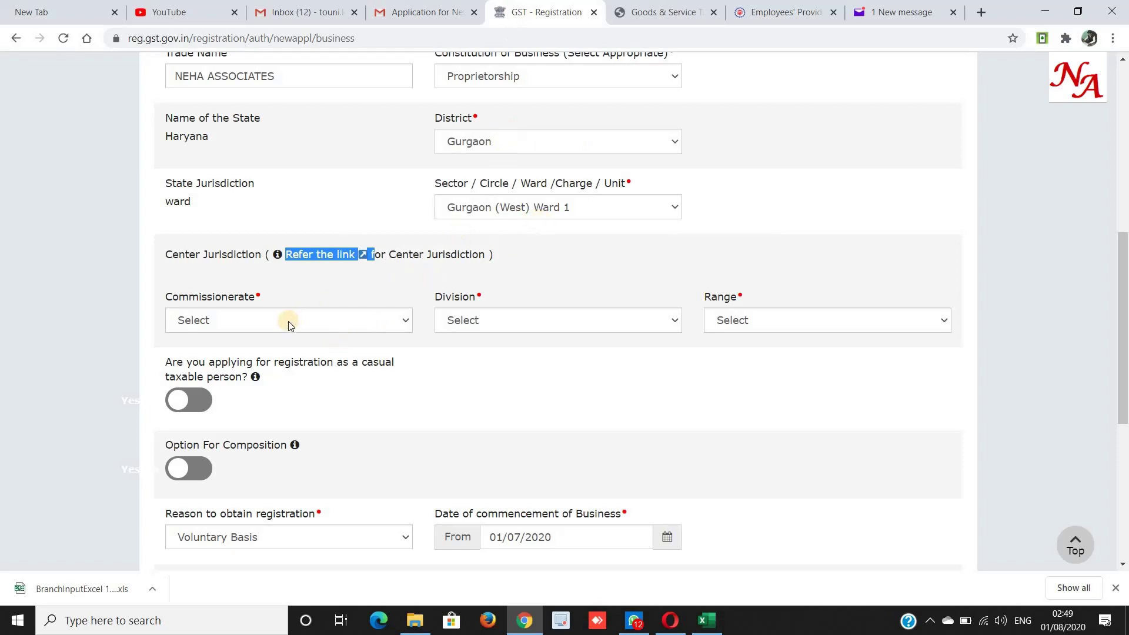
{"action": "left_click", "coordinate": [512, 207]}
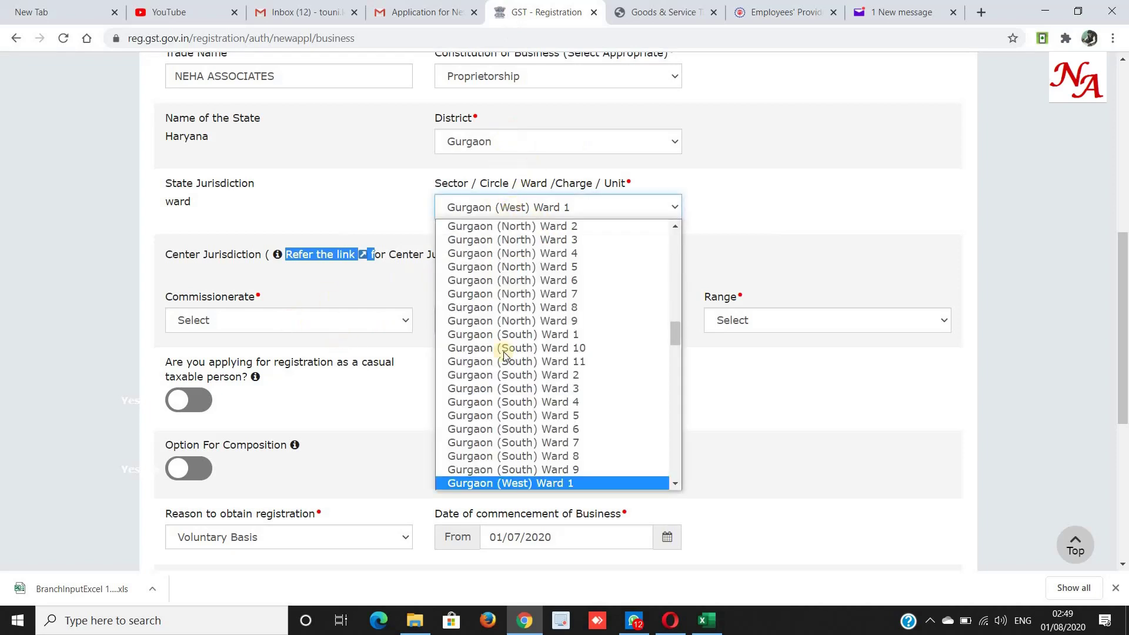
{"action": "left_click", "coordinate": [504, 483]}
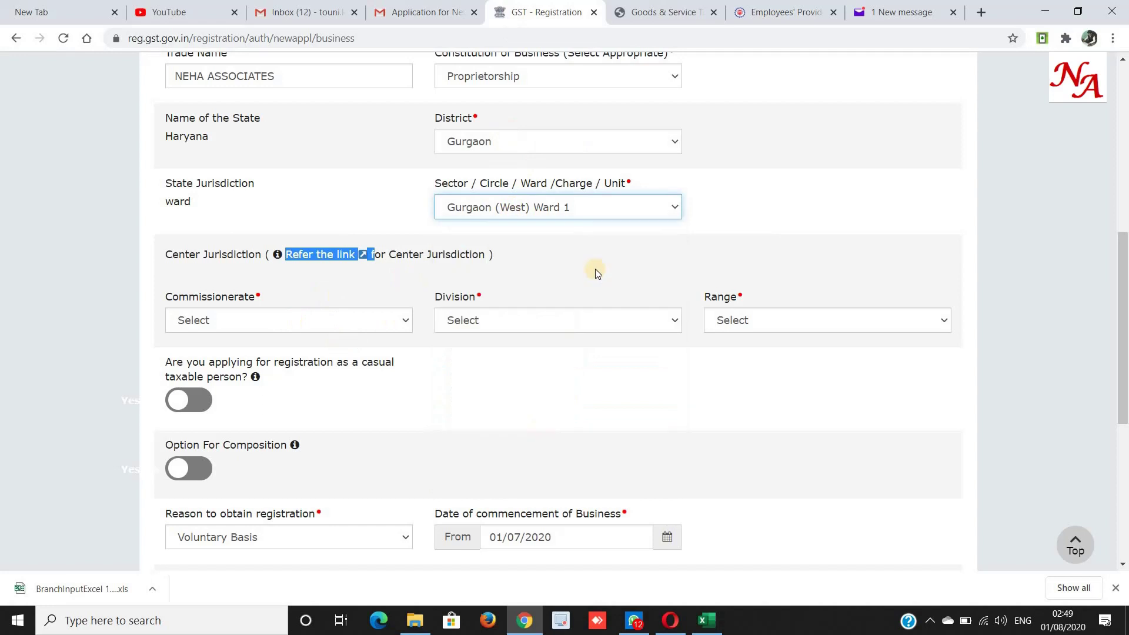
{"action": "key", "text": "ctrl+Tab"}
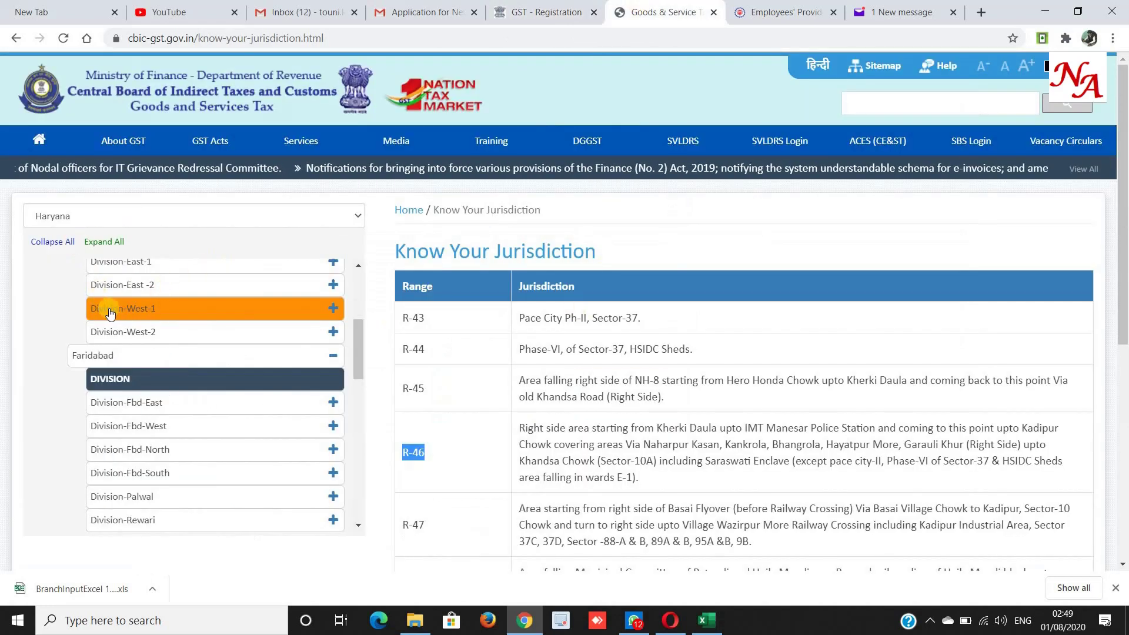
{"action": "left_click", "coordinate": [491, 8]}
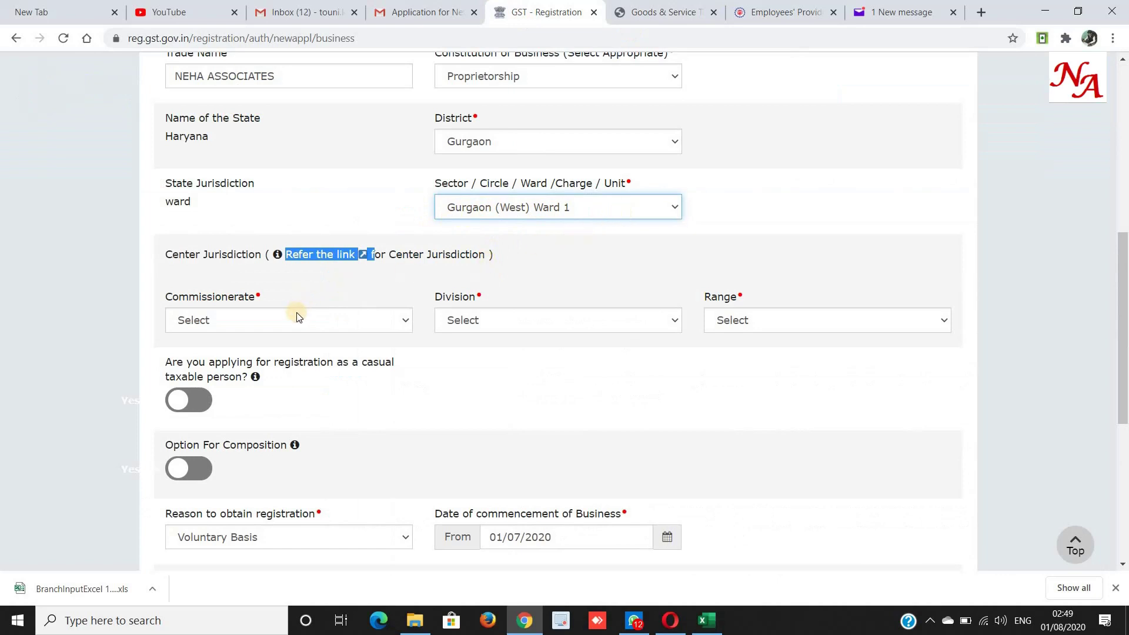
Pick Commissionerate GURUGRAM, Division DIVISION-WEST-1 and Range R-46.
{"action": "left_click", "coordinate": [289, 327]}
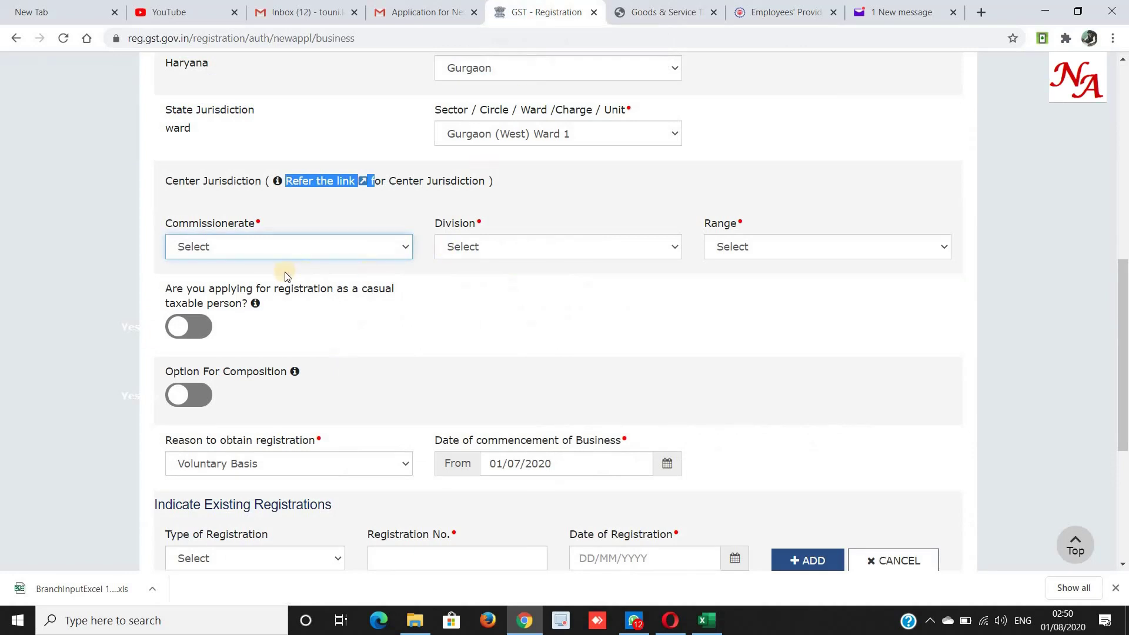
{"action": "left_click", "coordinate": [277, 250]}
{"action": "key", "text": "g"}
{"action": "key", "text": "g"}
{"action": "key", "text": "g"}
{"action": "key", "text": "g"}
{"action": "key", "text": "g"}
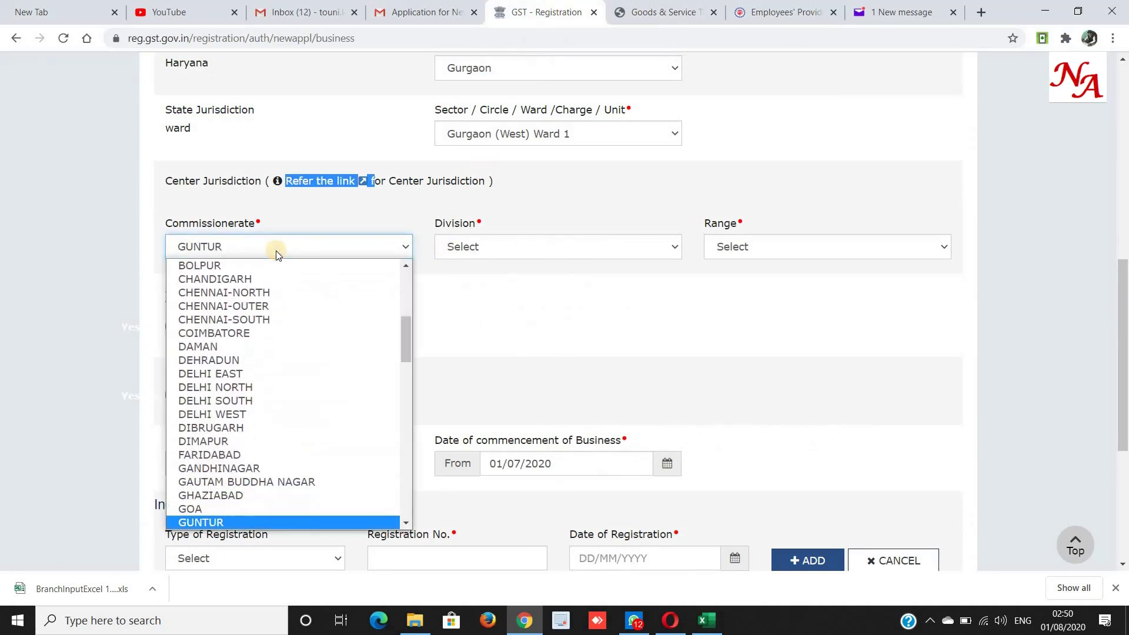
{"action": "key", "text": "g"}
{"action": "key", "text": "Tab"}
{"action": "key", "text": "alt+Down"}
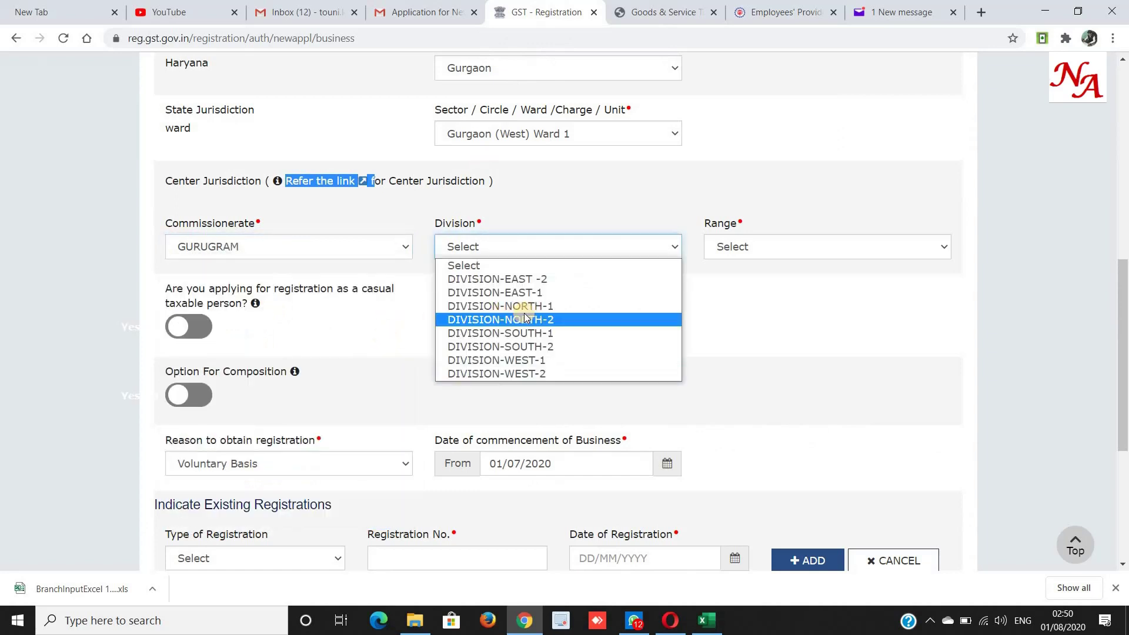
{"action": "left_click", "coordinate": [504, 360]}
{"action": "left_click", "coordinate": [744, 247]}
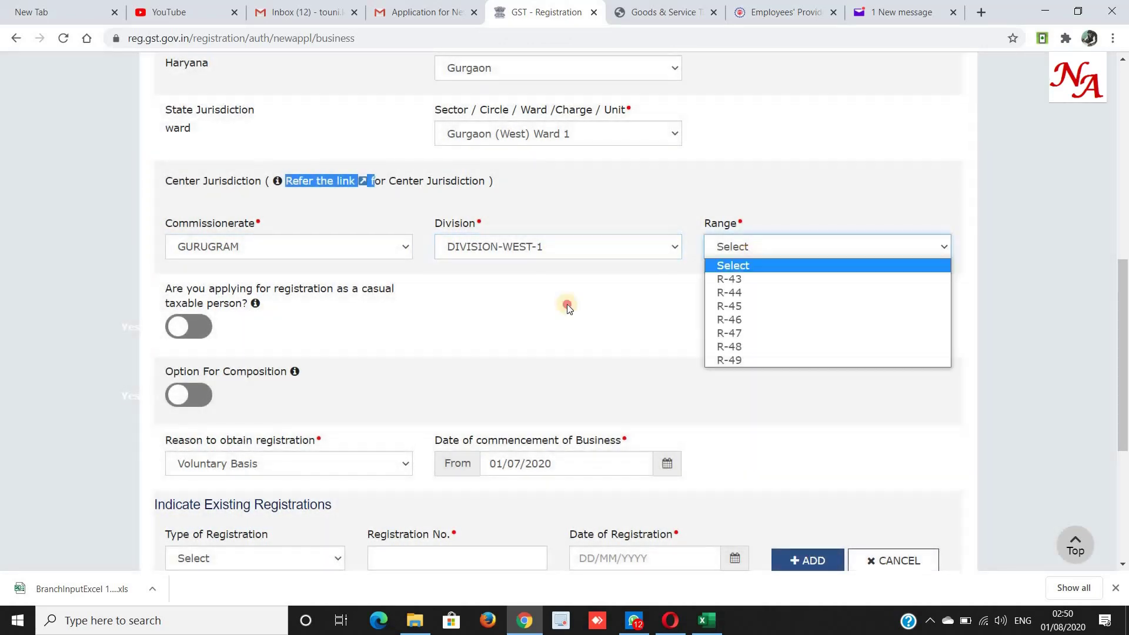
{"action": "left_click", "coordinate": [745, 247]}
{"action": "left_click", "coordinate": [746, 247]}
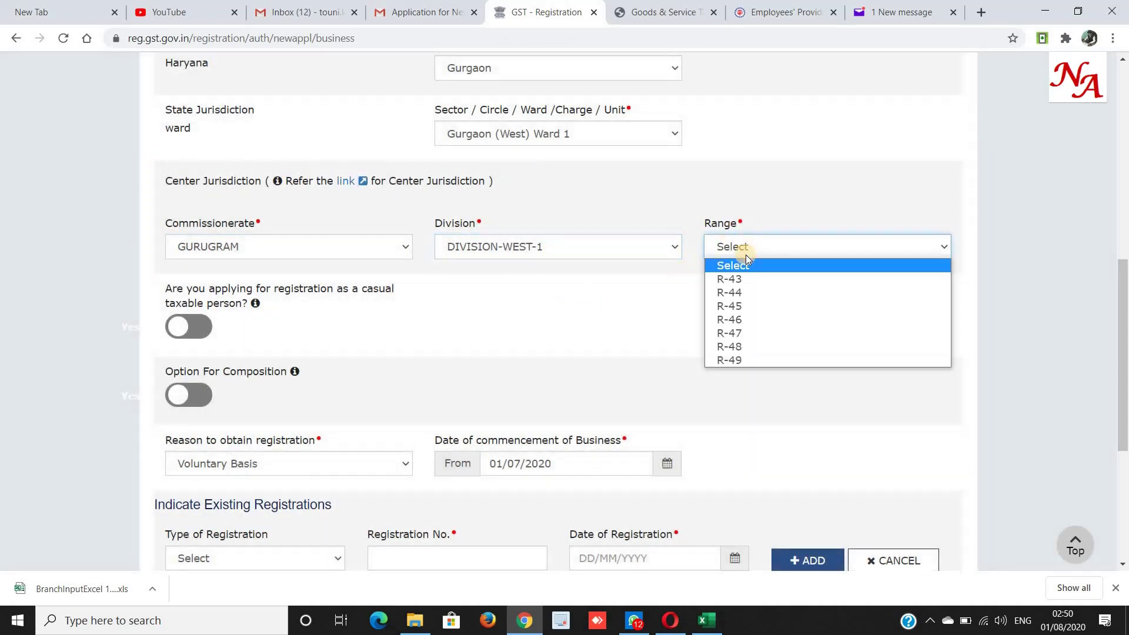
{"action": "left_click", "coordinate": [738, 318]}
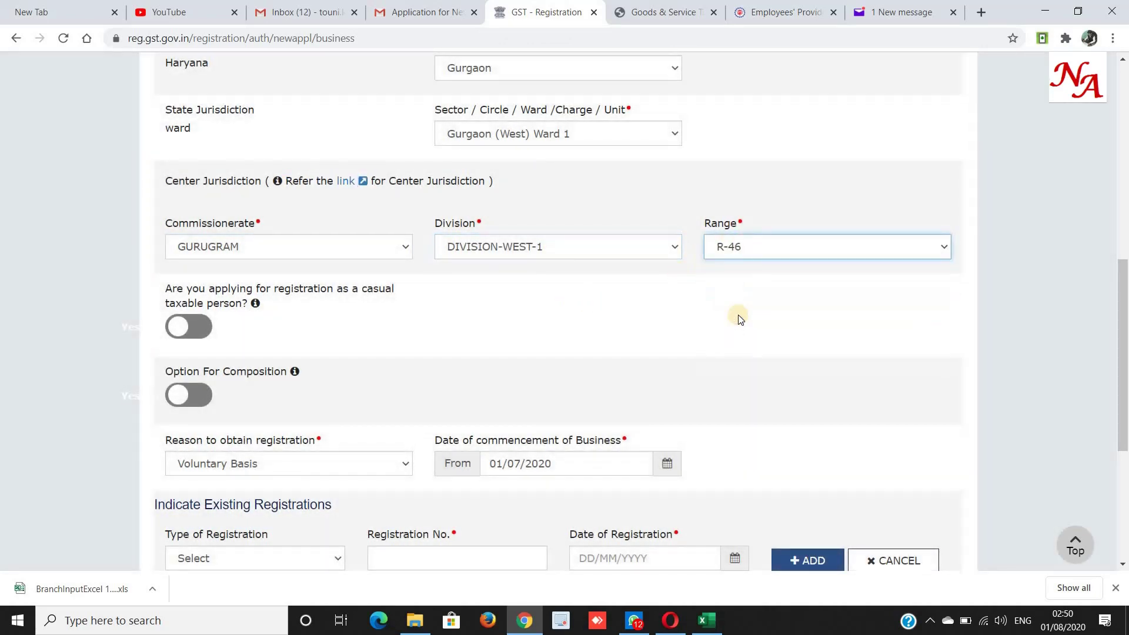
{"action": "scroll", "coordinate": [738, 315], "scroll_direction": "down", "scroll_amount": 3}
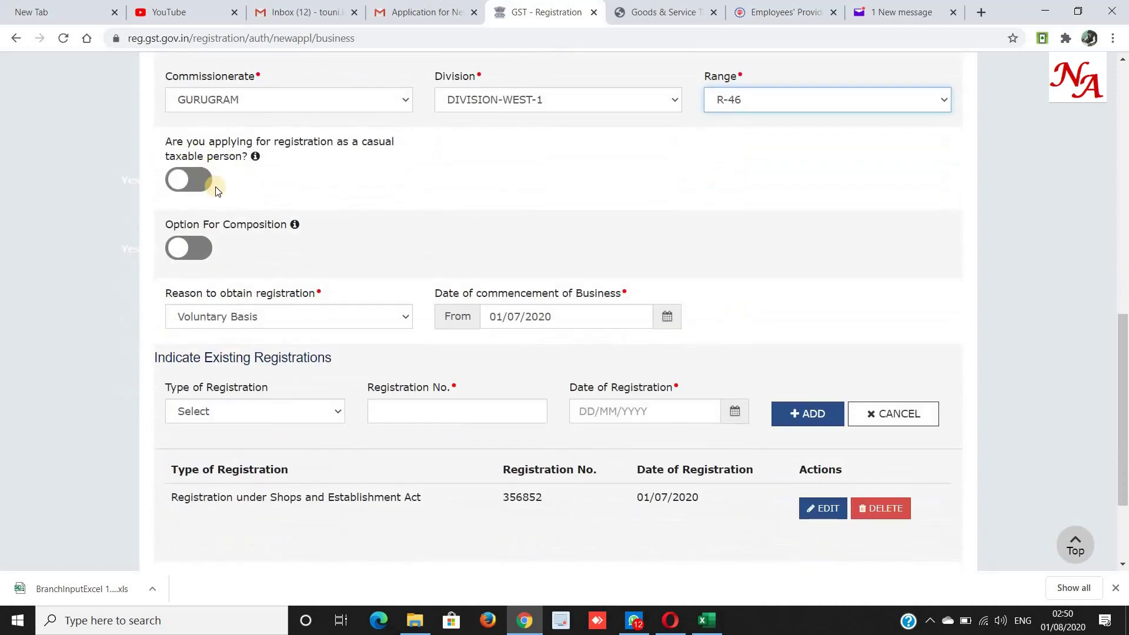
{"action": "scroll", "coordinate": [217, 188], "scroll_direction": "down", "scroll_amount": 3}
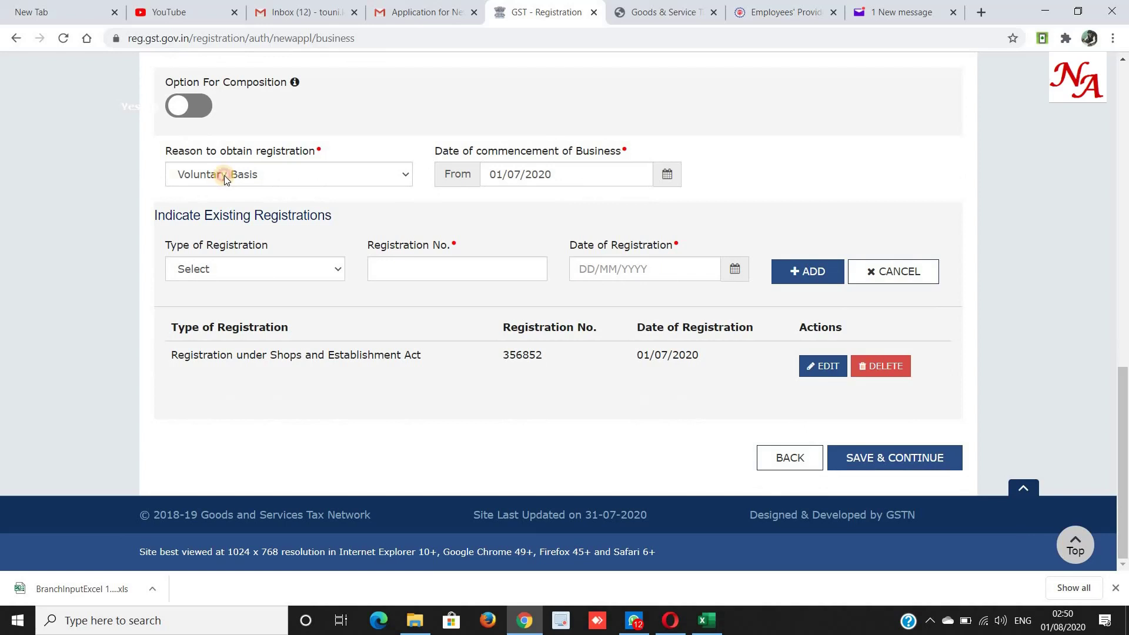
{"action": "left_click", "coordinate": [224, 175]}
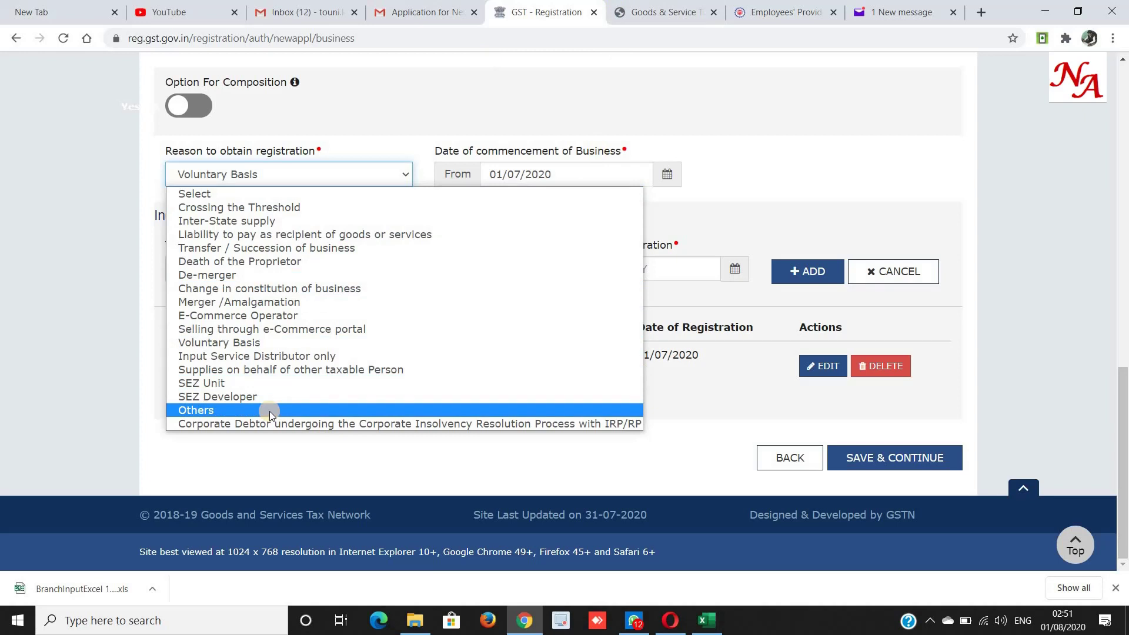
{"action": "left_click", "coordinate": [222, 344]}
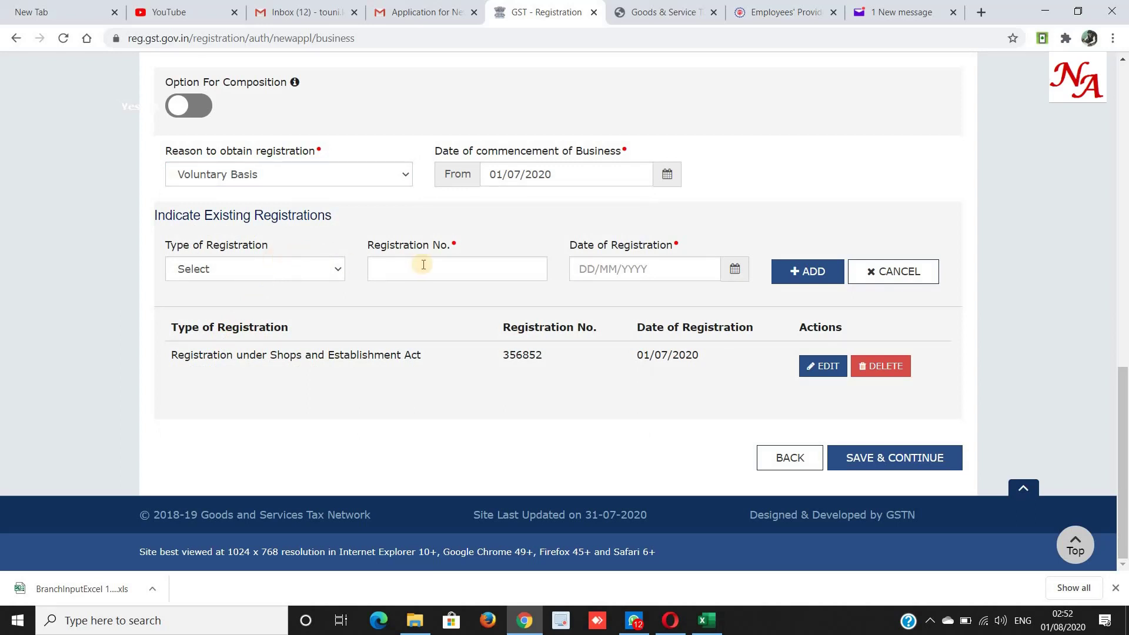
Choose 'Registration under Shops and Establishment Act' as the existing registration type.
{"action": "left_click", "coordinate": [328, 270]}
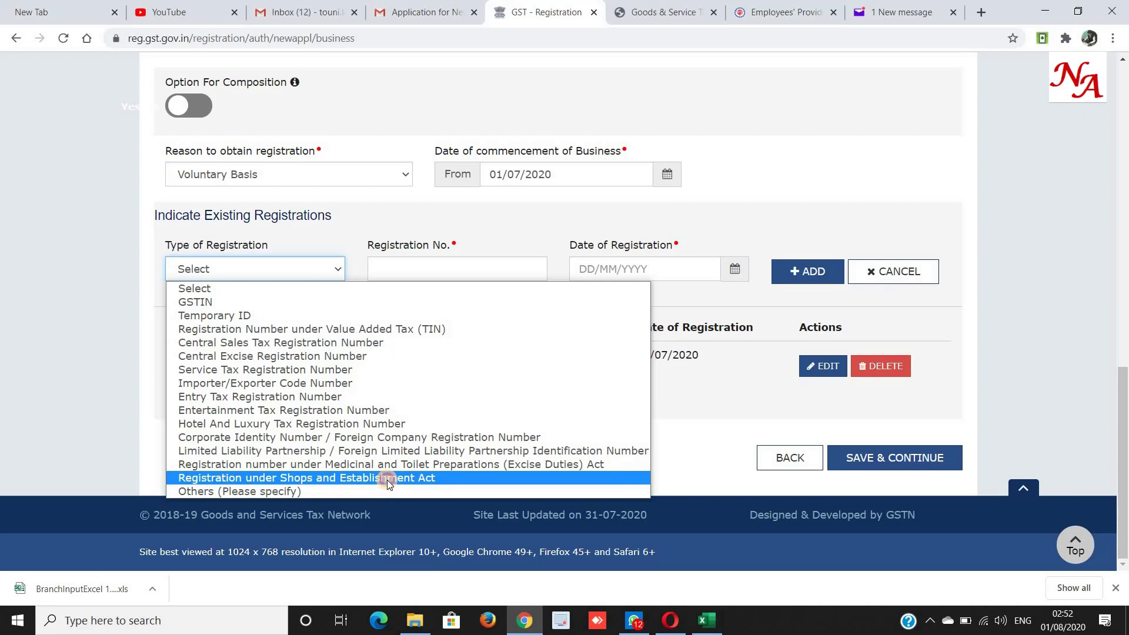
{"action": "left_click", "coordinate": [387, 480]}
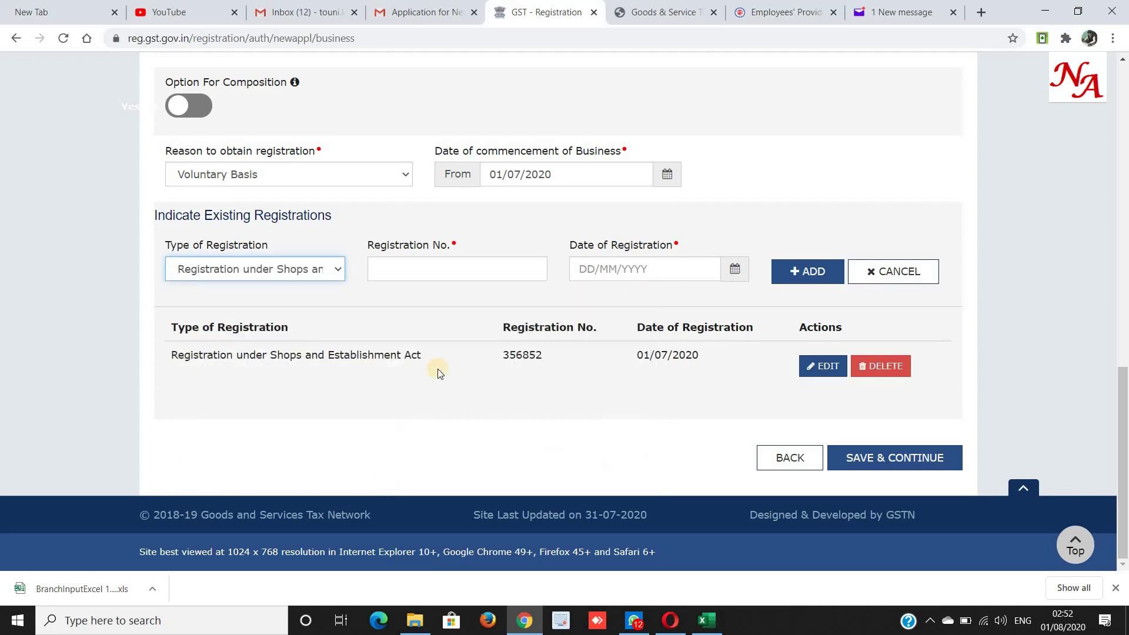
{"action": "left_click", "coordinate": [406, 272]}
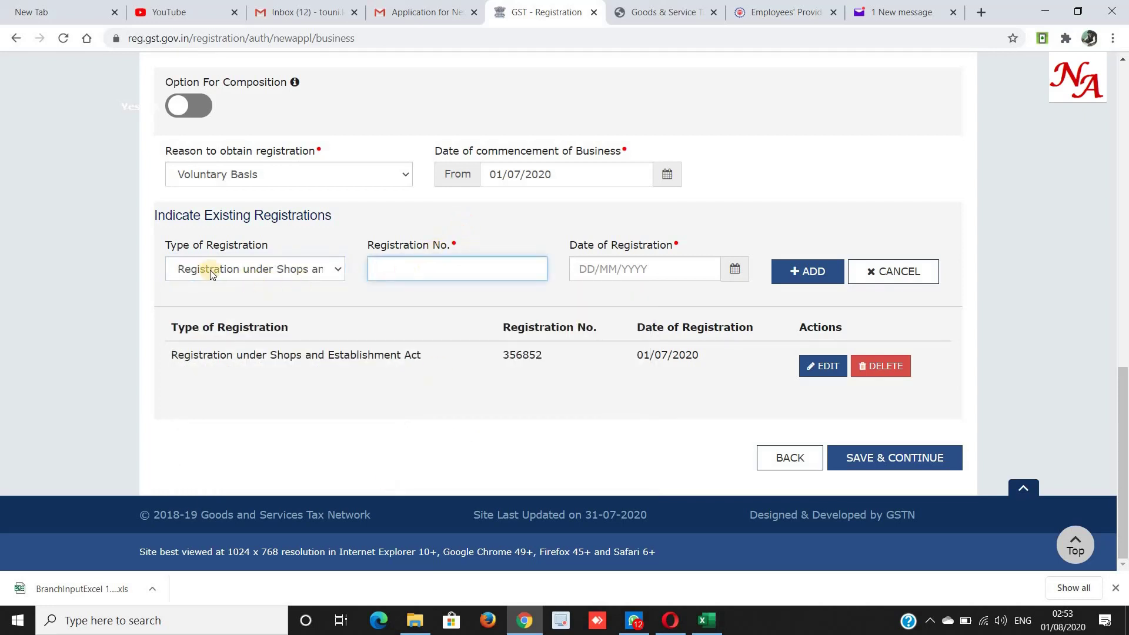
{"action": "left_click", "coordinate": [287, 248]}
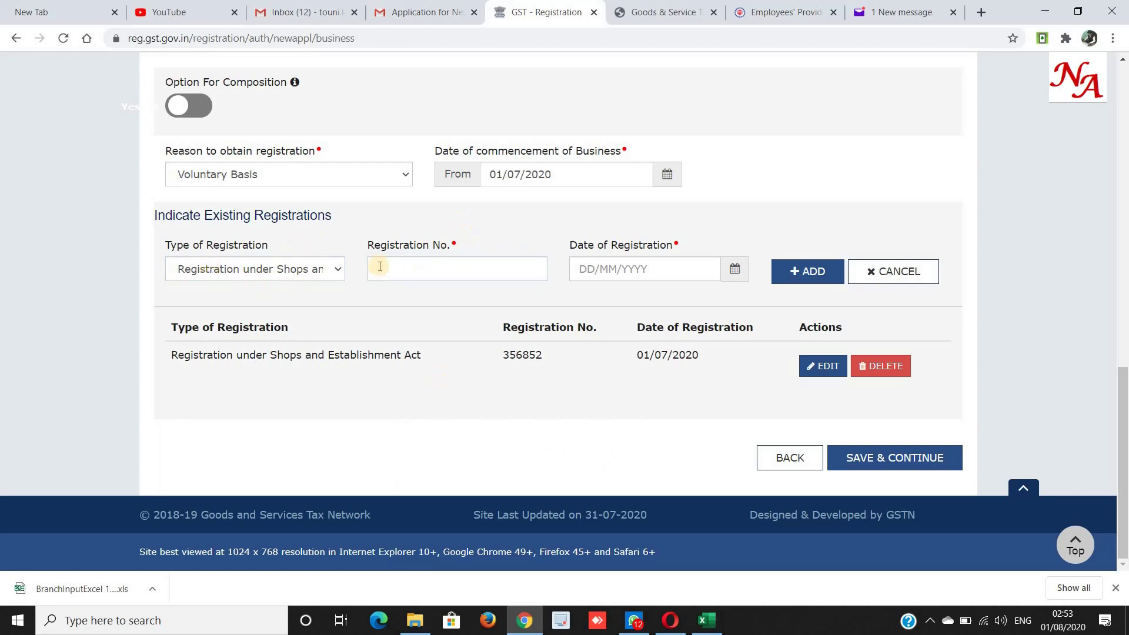
{"action": "left_click", "coordinate": [399, 267]}
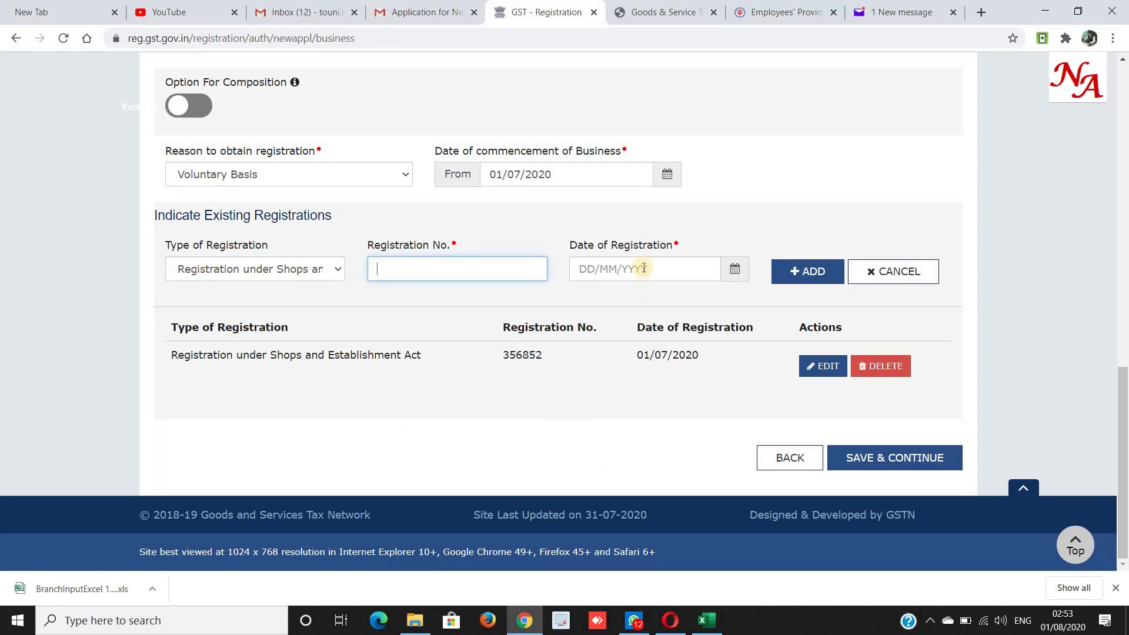
Review the 01/07/2020 Shops and Establishment entry in the table and save the business details.
{"action": "left_click_drag", "start_coordinate": [503, 355], "coordinate": [536, 364]}
{"action": "left_click_drag", "start_coordinate": [638, 355], "coordinate": [696, 353]}
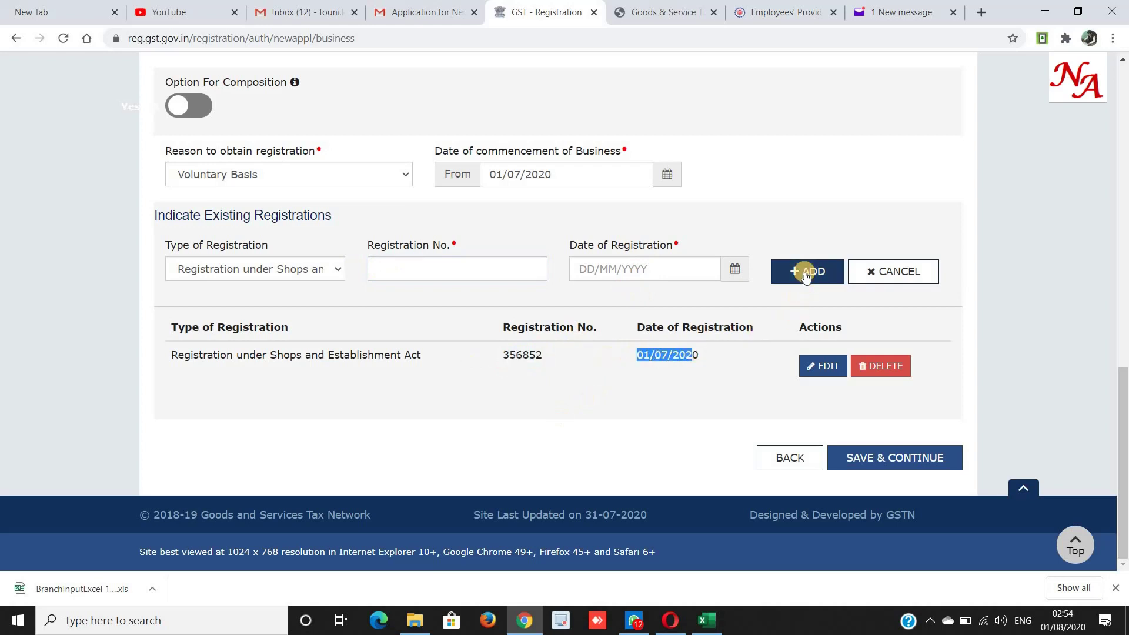
{"action": "left_click_drag", "start_coordinate": [146, 355], "coordinate": [923, 368]}
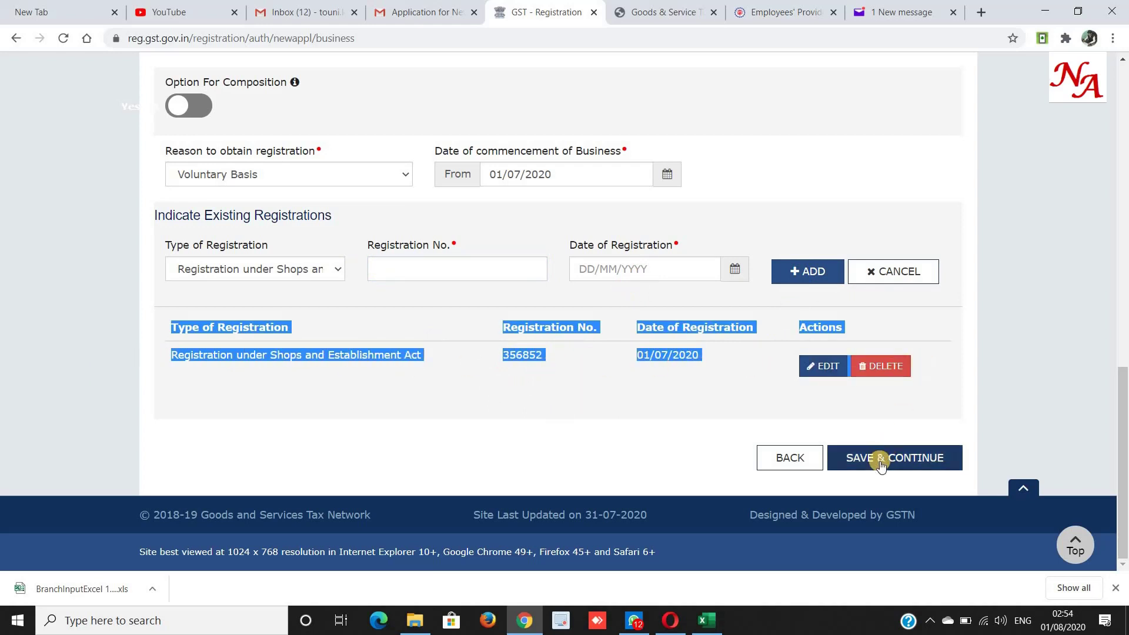
{"action": "left_click", "coordinate": [880, 463]}
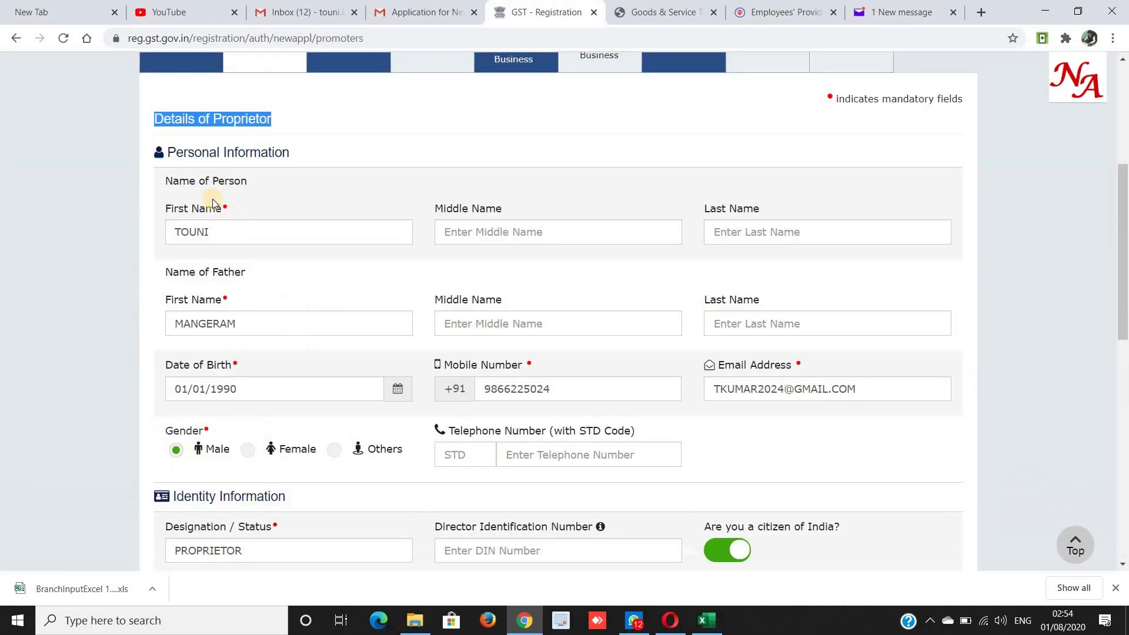
{"action": "scroll", "coordinate": [213, 199], "scroll_direction": "up", "scroll_amount": 1}
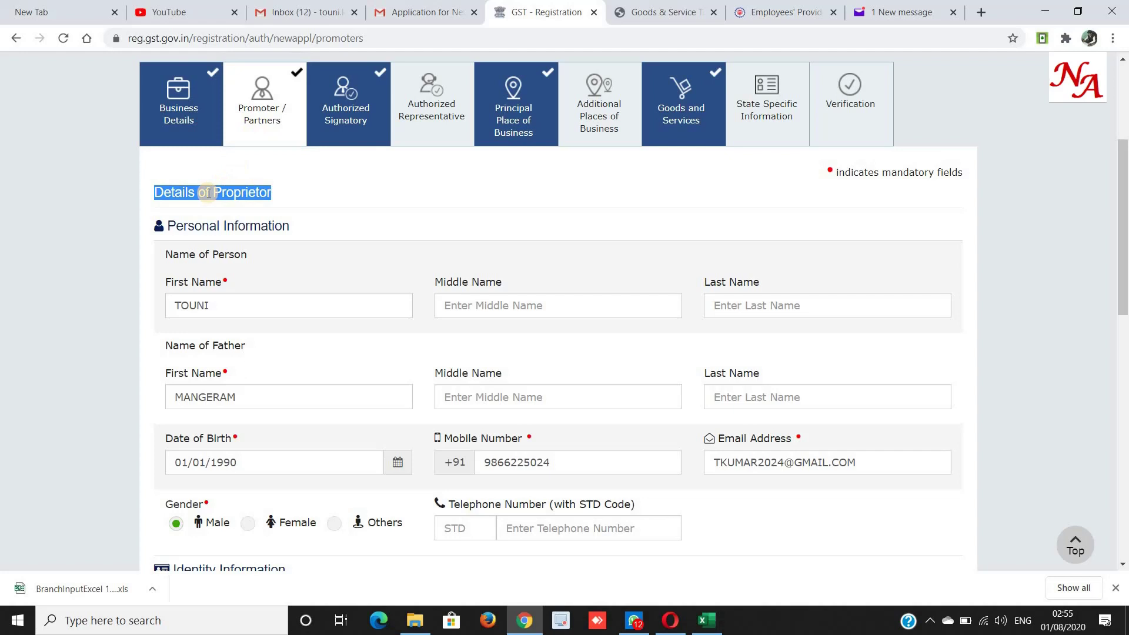
{"action": "left_click", "coordinate": [256, 305]}
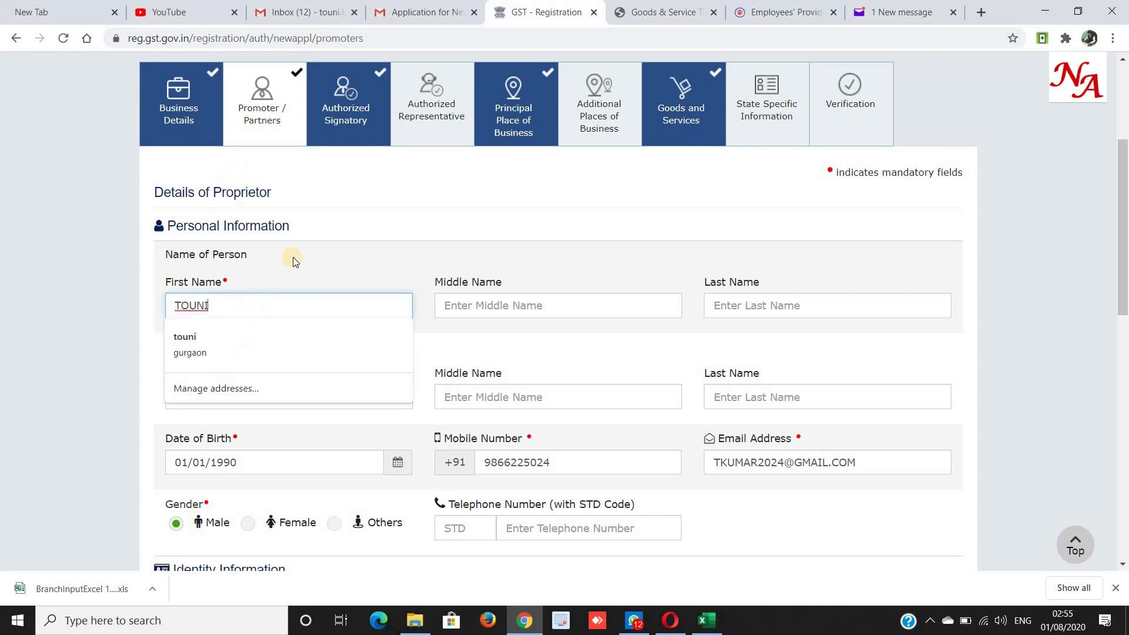
{"action": "left_click", "coordinate": [218, 393]}
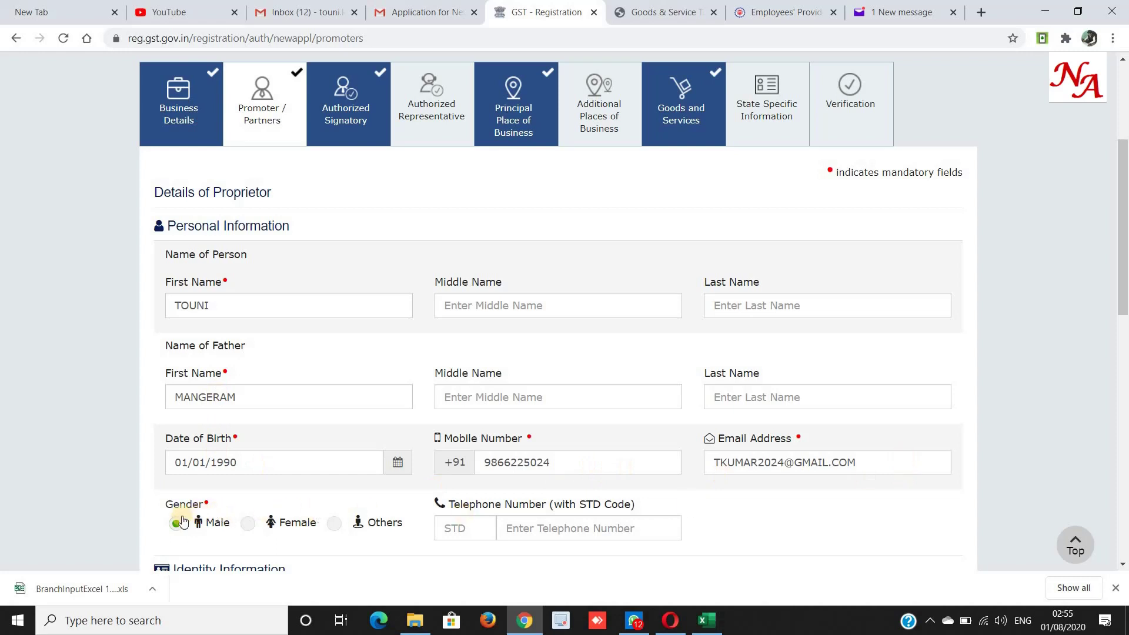
{"action": "scroll", "coordinate": [182, 521], "scroll_direction": "down", "scroll_amount": 7}
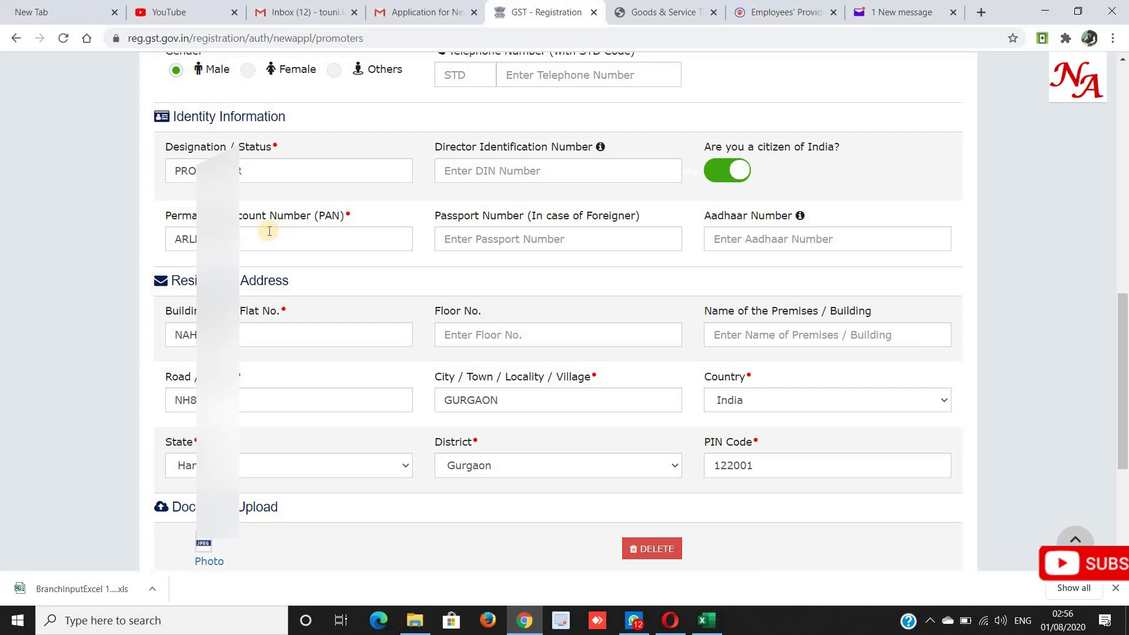
Check the proprietor's building/flat number and address, then save and continue to Authorized Signatory.
{"action": "left_click", "coordinate": [249, 335]}
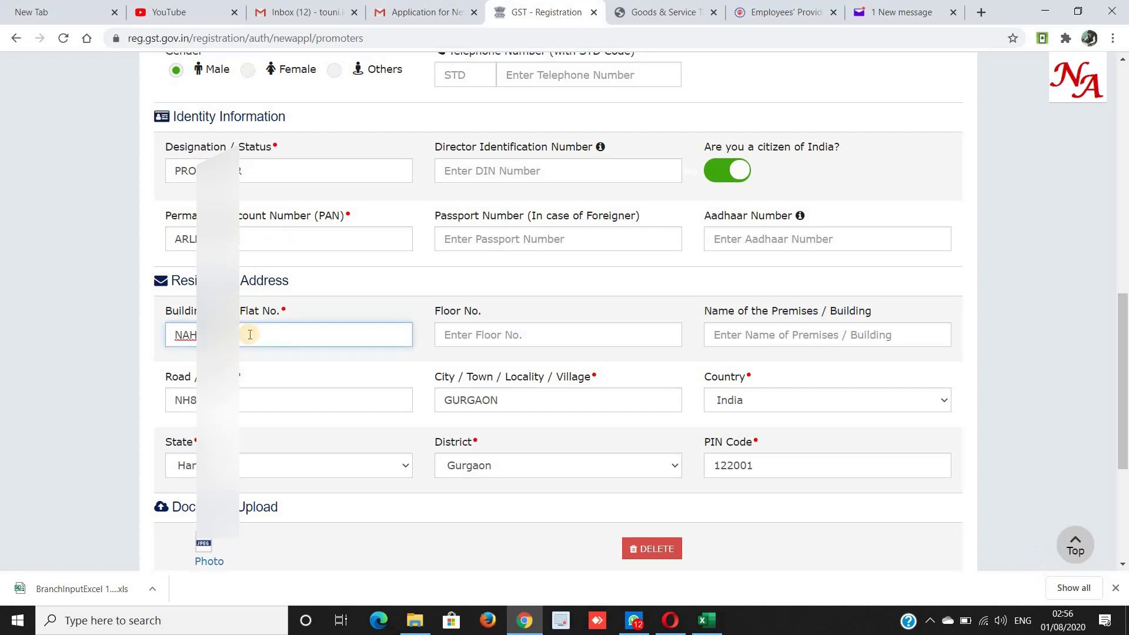
{"action": "scroll", "coordinate": [698, 426], "scroll_direction": "down", "scroll_amount": 4}
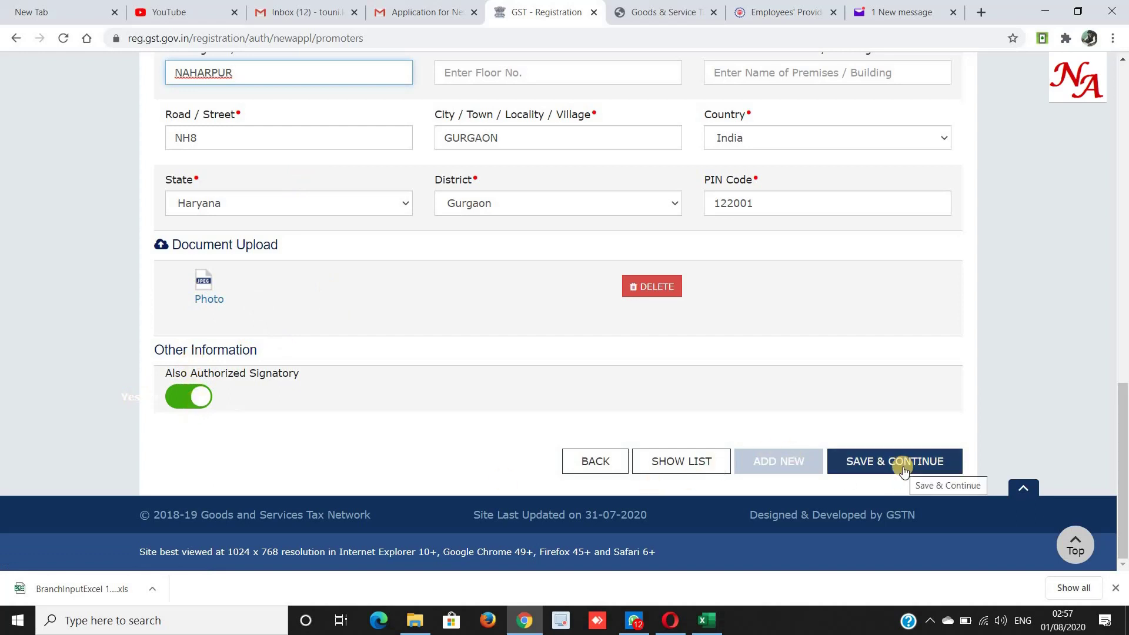
{"action": "left_click", "coordinate": [903, 467]}
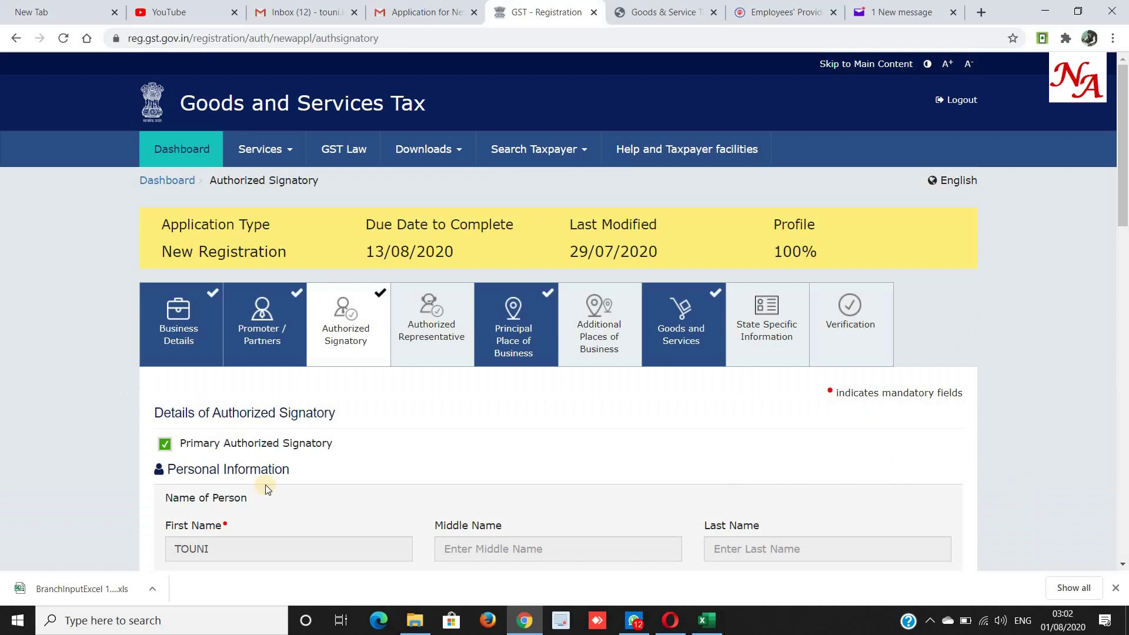
Save the proprietor as Primary Authorized Signatory, then save with no Authorized Representative declared.
{"action": "scroll", "coordinate": [266, 484], "scroll_direction": "down", "scroll_amount": 3}
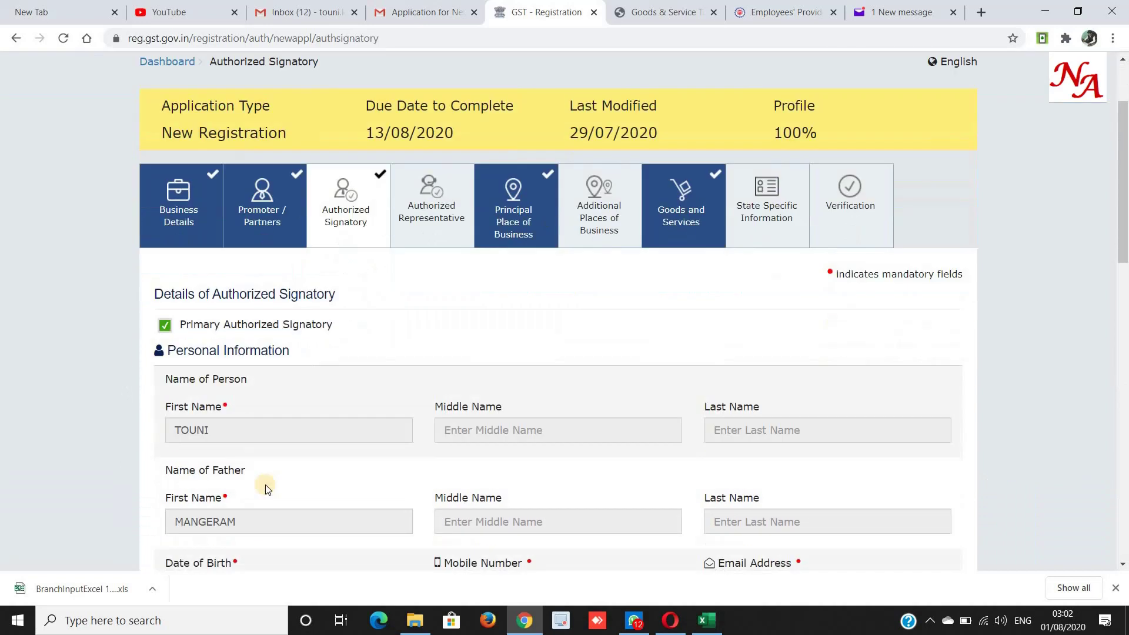
{"action": "scroll", "coordinate": [265, 483], "scroll_direction": "up", "scroll_amount": 2}
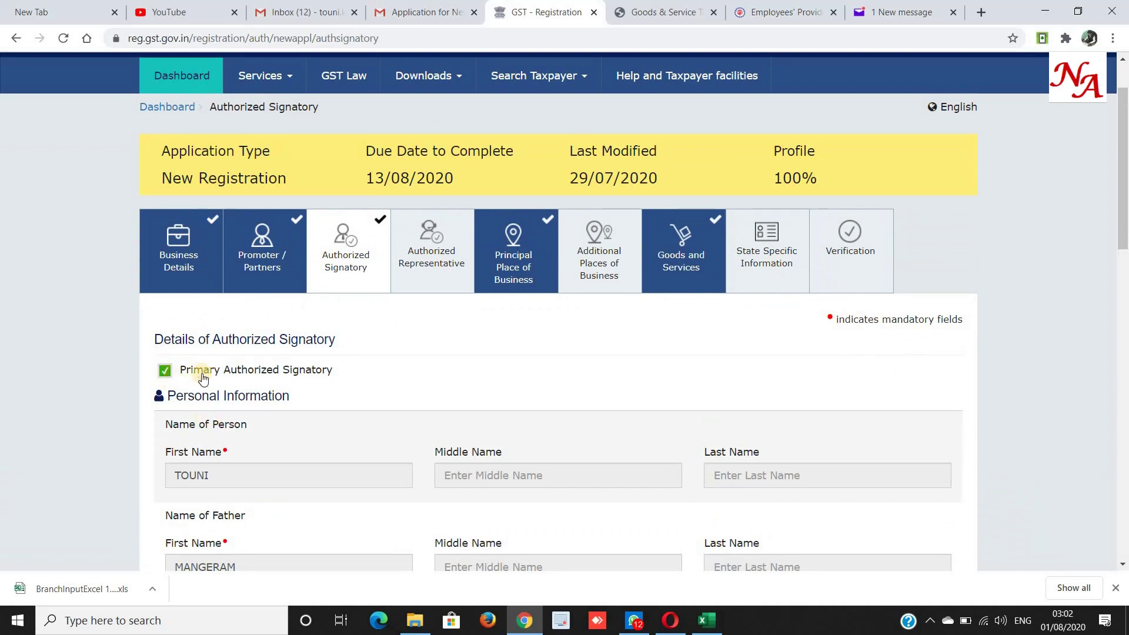
{"action": "left_click_drag", "start_coordinate": [179, 371], "coordinate": [334, 373]}
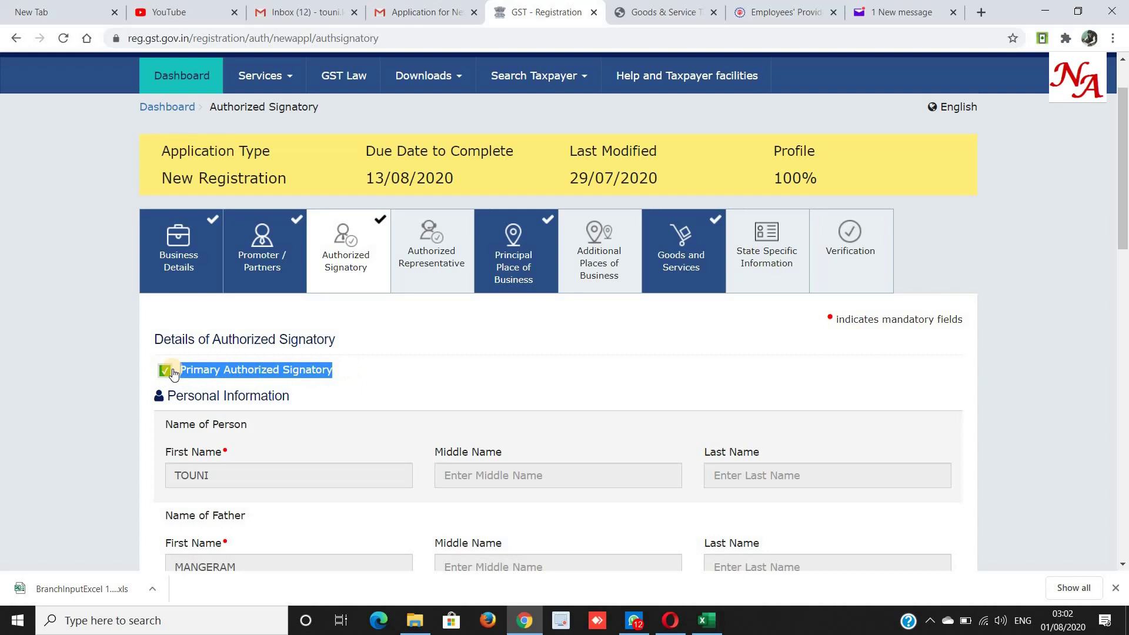
{"action": "scroll", "coordinate": [172, 371], "scroll_direction": "down", "scroll_amount": 15}
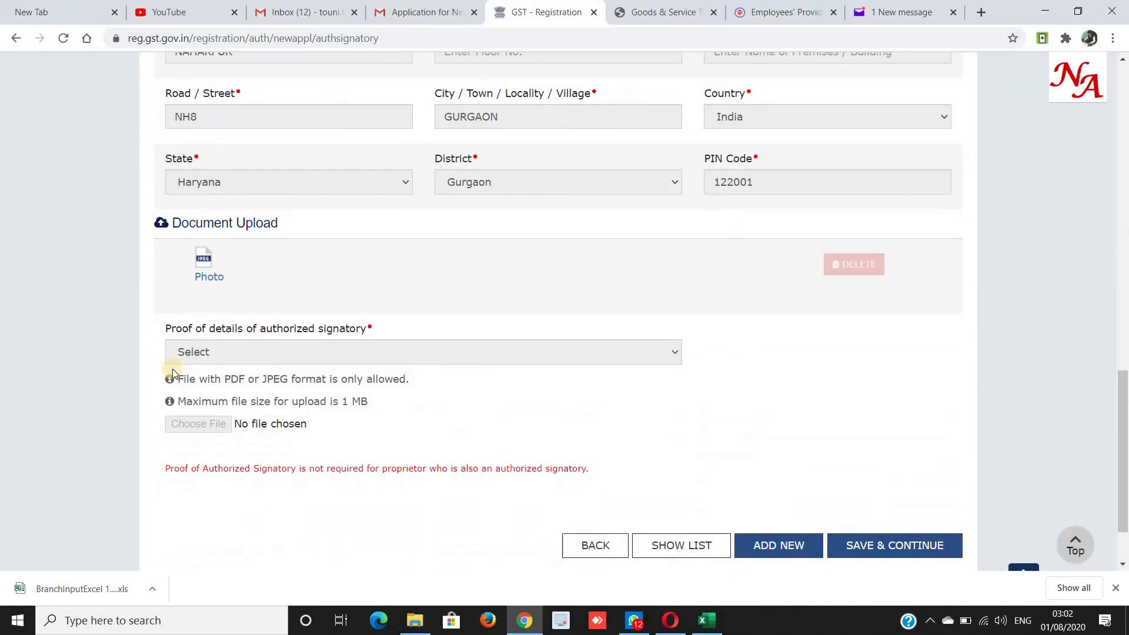
{"action": "left_click", "coordinate": [860, 544]}
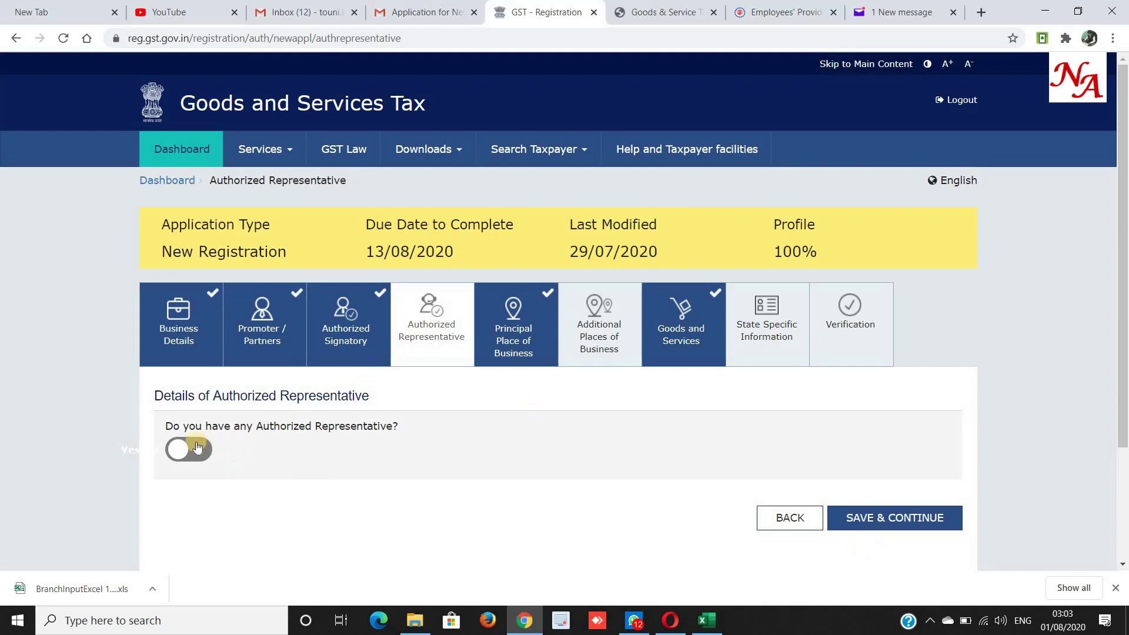
{"action": "left_click", "coordinate": [889, 519]}
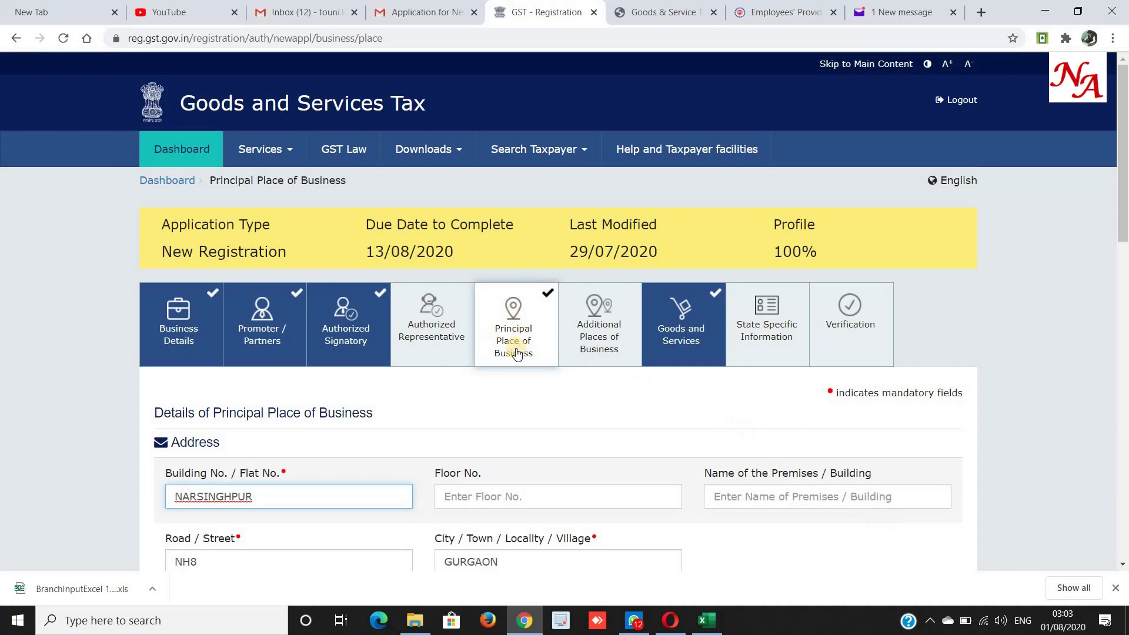
{"action": "scroll", "coordinate": [517, 352], "scroll_direction": "down", "scroll_amount": 4}
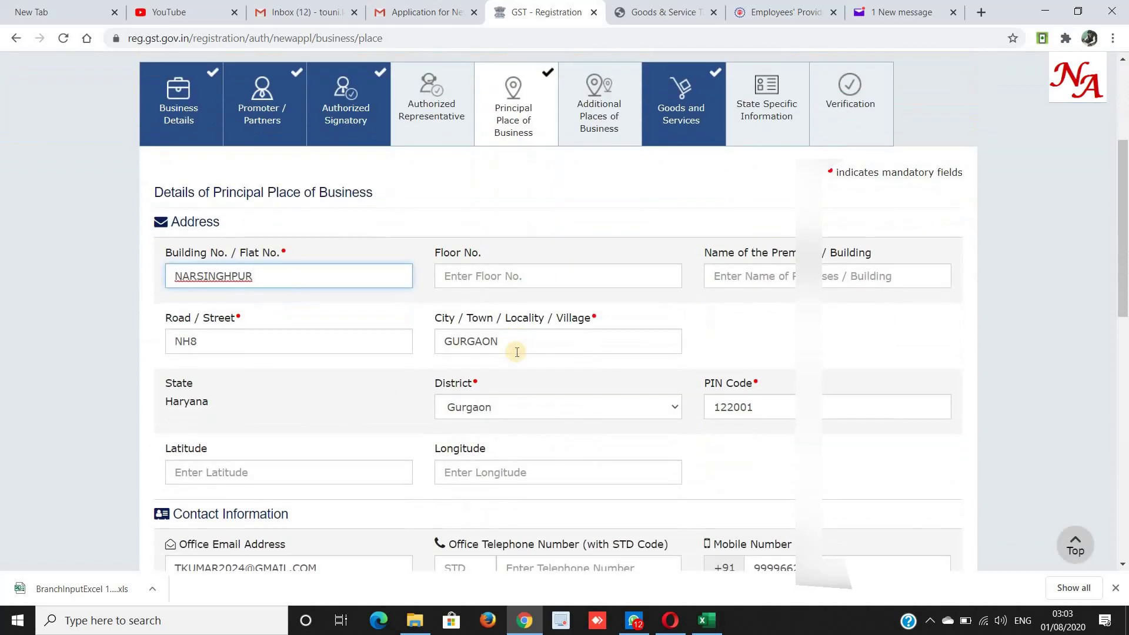
{"action": "key", "text": "shift+Left"}
{"action": "key", "text": "shift+Left"}
{"action": "key", "text": "shift+Left"}
{"action": "key", "text": "shift+Left"}
{"action": "key", "text": "shift+Left"}
{"action": "key", "text": "shift+Left"}
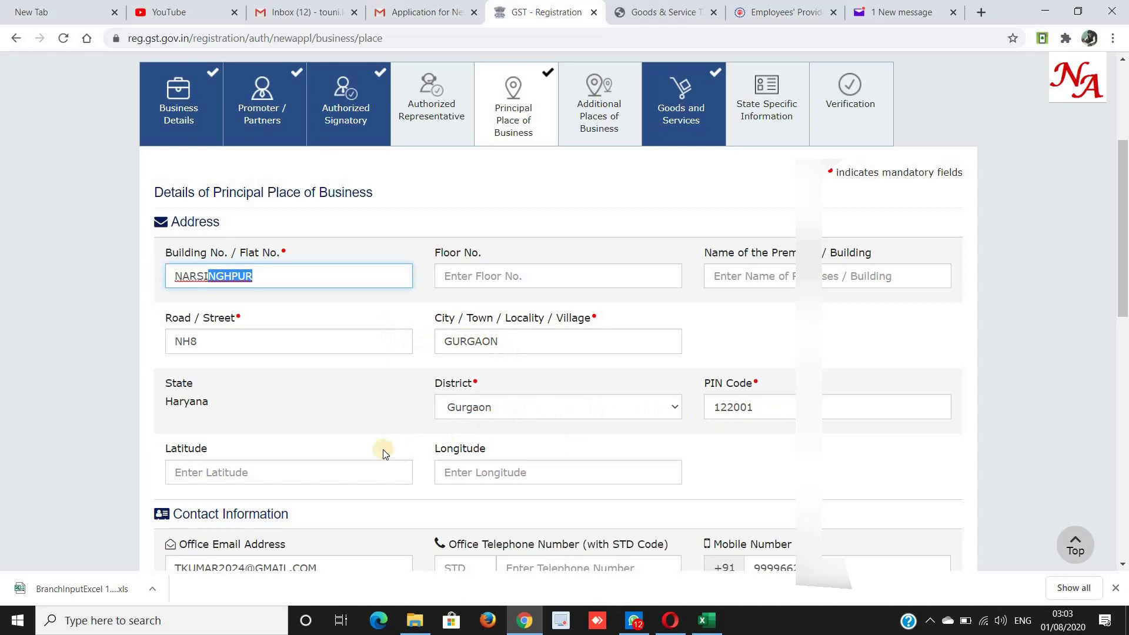
{"action": "left_click", "coordinate": [172, 270]}
{"action": "key", "text": "ctrl+a"}
{"action": "left_click", "coordinate": [285, 253]}
{"action": "left_click", "coordinate": [282, 253]}
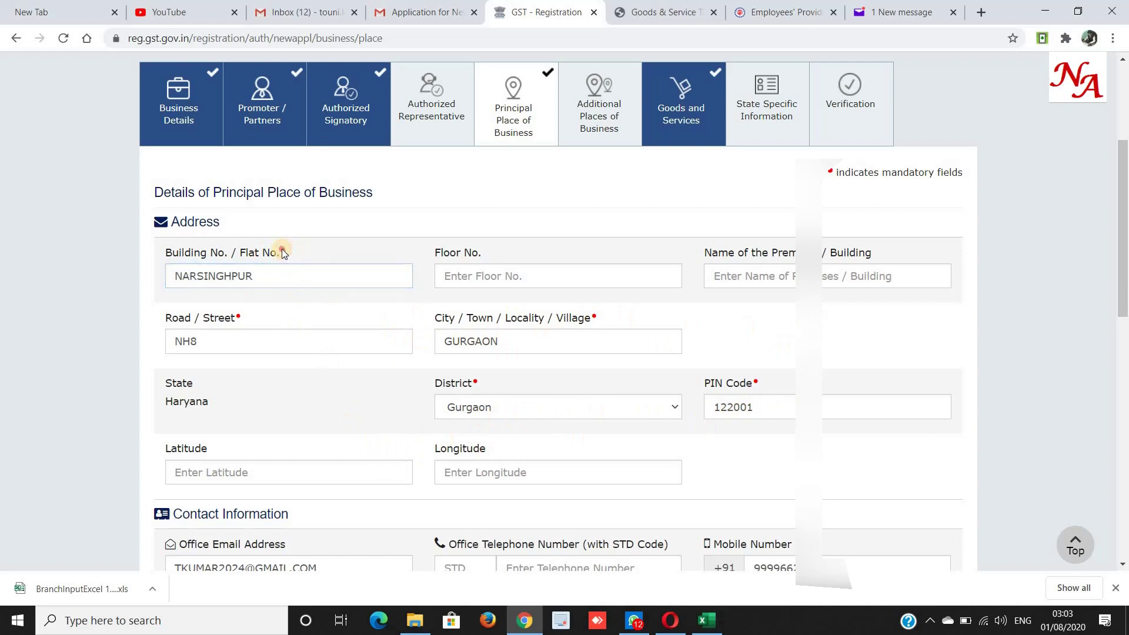
{"action": "left_click", "coordinate": [543, 271]}
{"action": "left_click", "coordinate": [769, 276]}
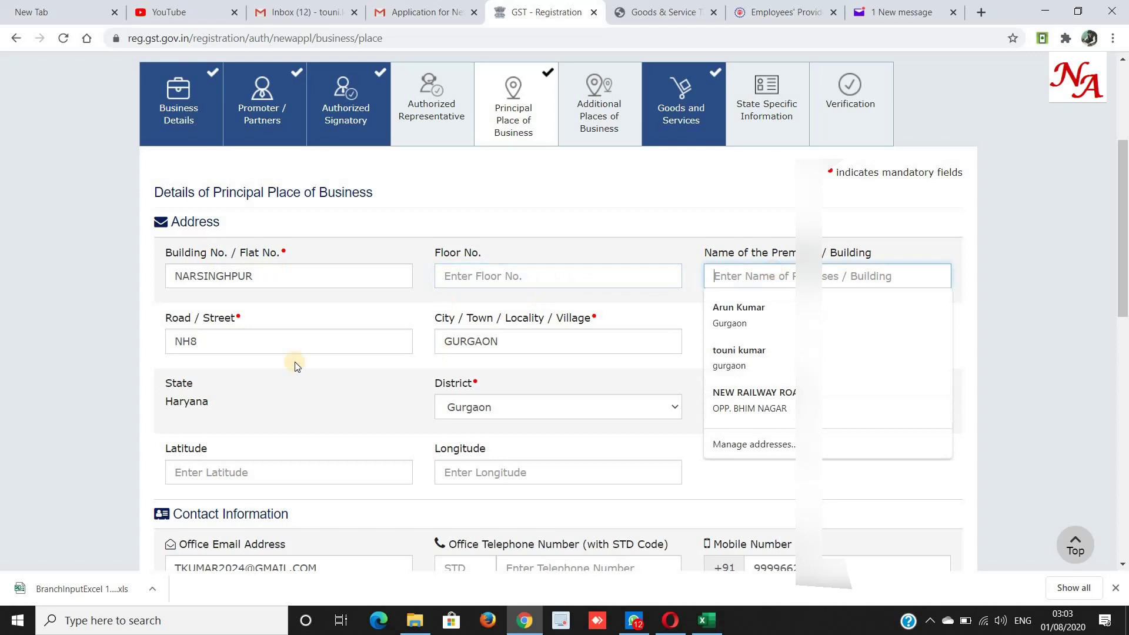
{"action": "left_click", "coordinate": [160, 317]}
{"action": "left_click_drag", "start_coordinate": [159, 317], "coordinate": [238, 317]}
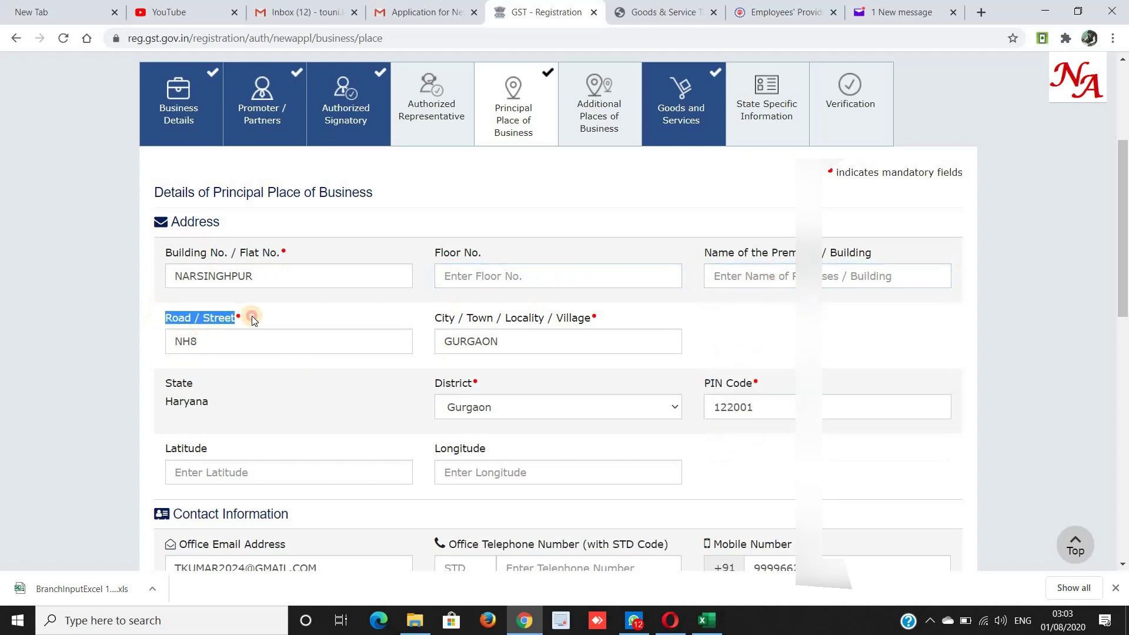
{"action": "scroll", "coordinate": [283, 400], "scroll_direction": "down", "scroll_amount": 5}
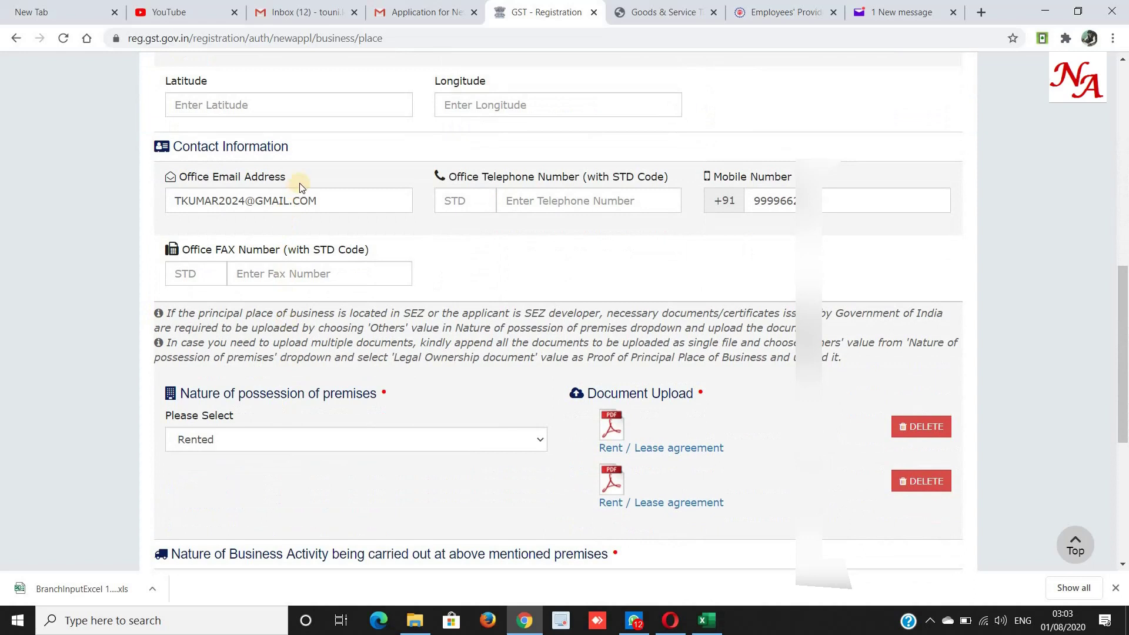
{"action": "triple_click", "coordinate": [229, 146]}
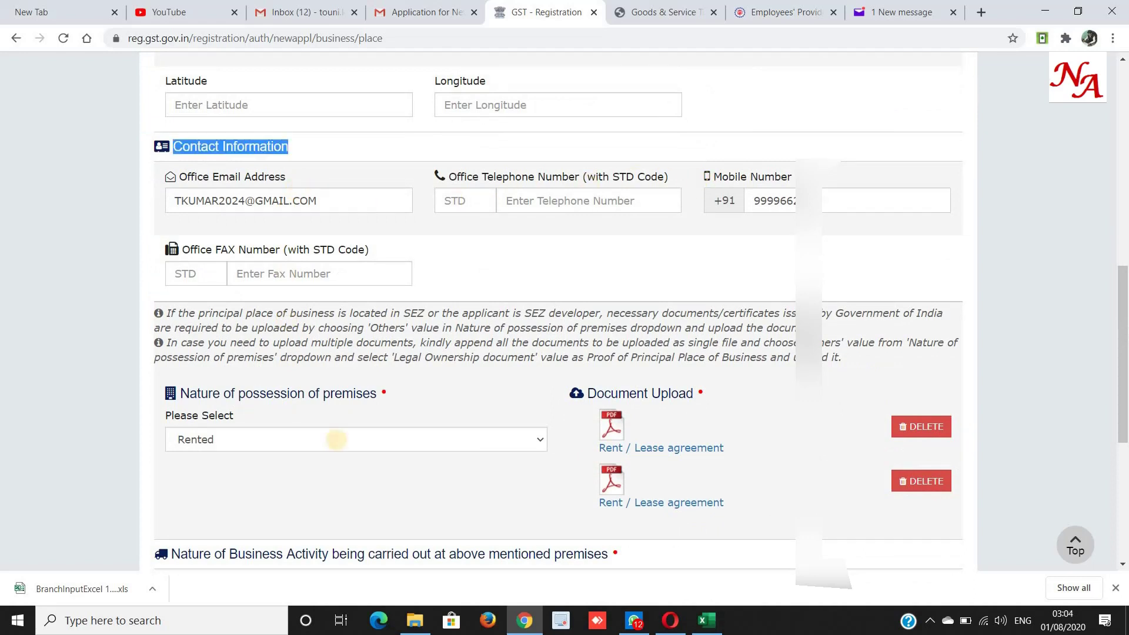
{"action": "left_click", "coordinate": [218, 442]}
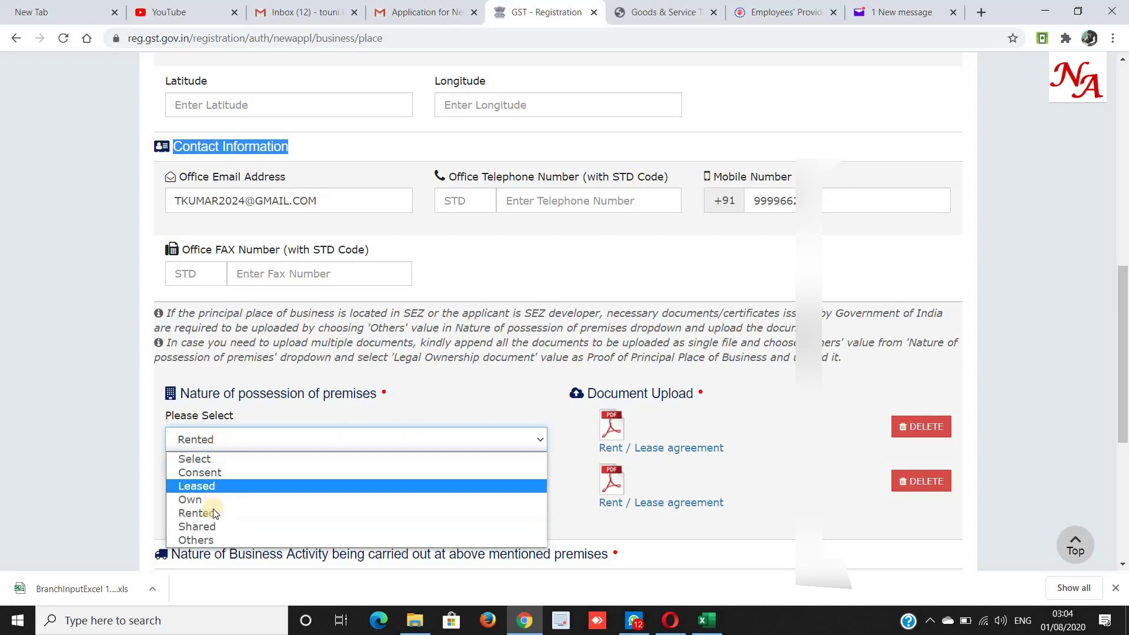
{"action": "left_click", "coordinate": [297, 405]}
{"action": "left_click", "coordinate": [298, 405]}
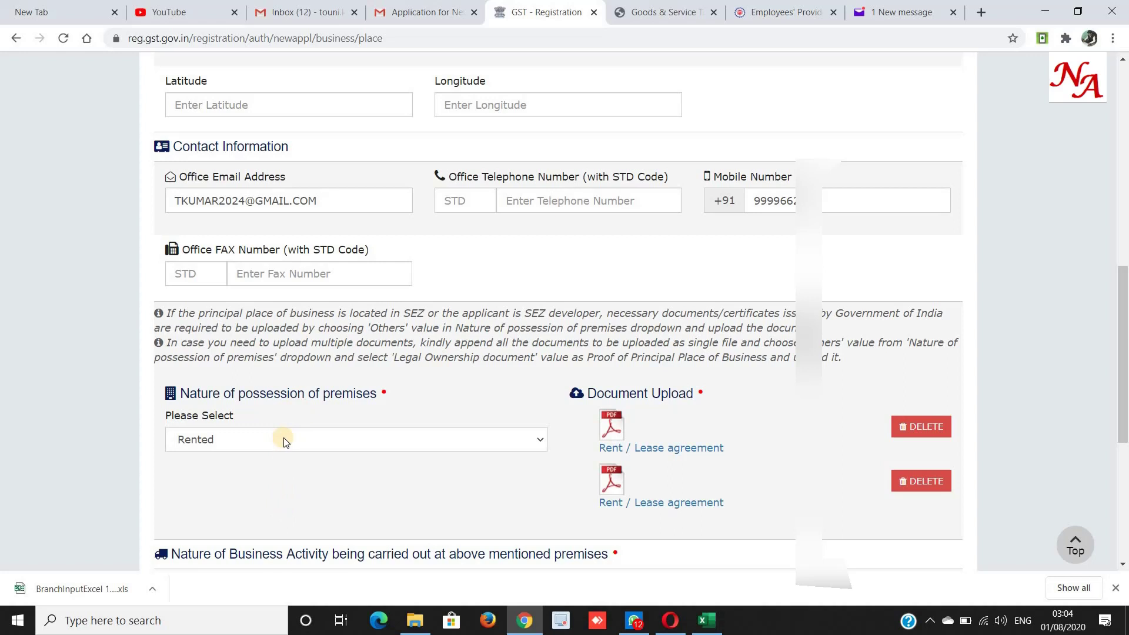
{"action": "scroll", "coordinate": [284, 440], "scroll_direction": "down", "scroll_amount": 1}
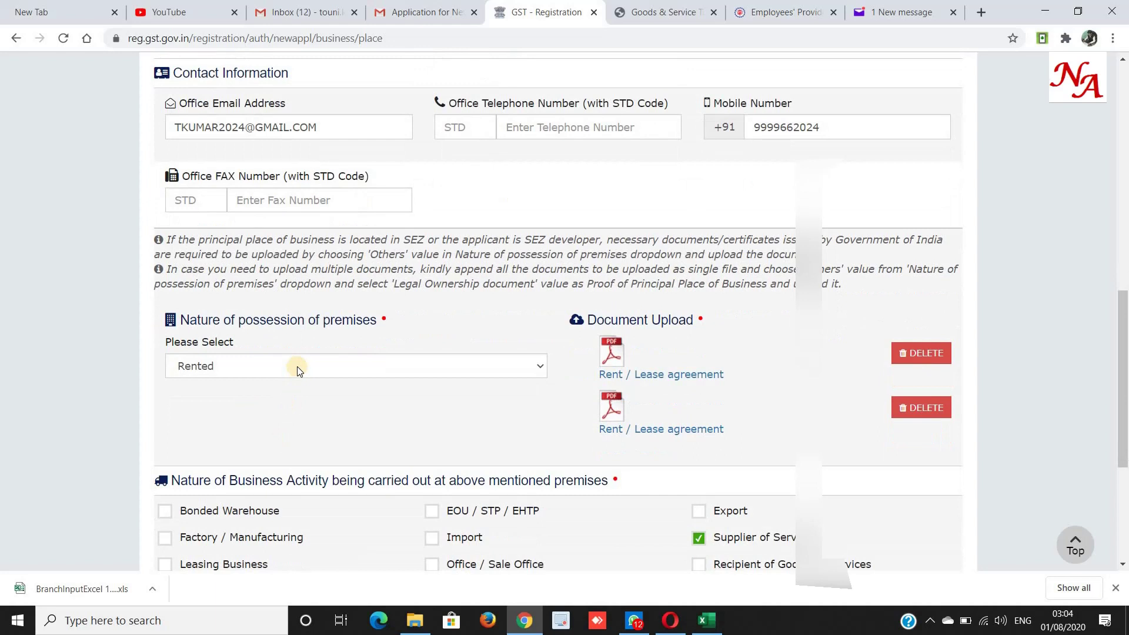
{"action": "scroll", "coordinate": [296, 365], "scroll_direction": "down", "scroll_amount": 4}
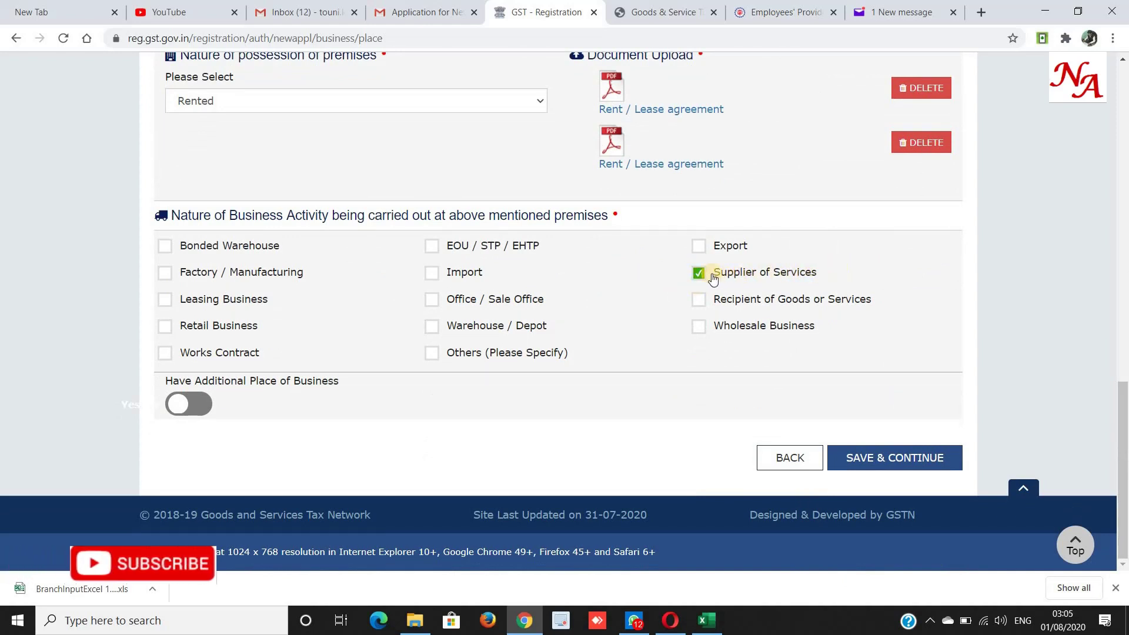
Keep Supplier of Services as the only business activity, leaving Others unticked, and save.
{"action": "left_click_drag", "start_coordinate": [712, 272], "coordinate": [810, 281]}
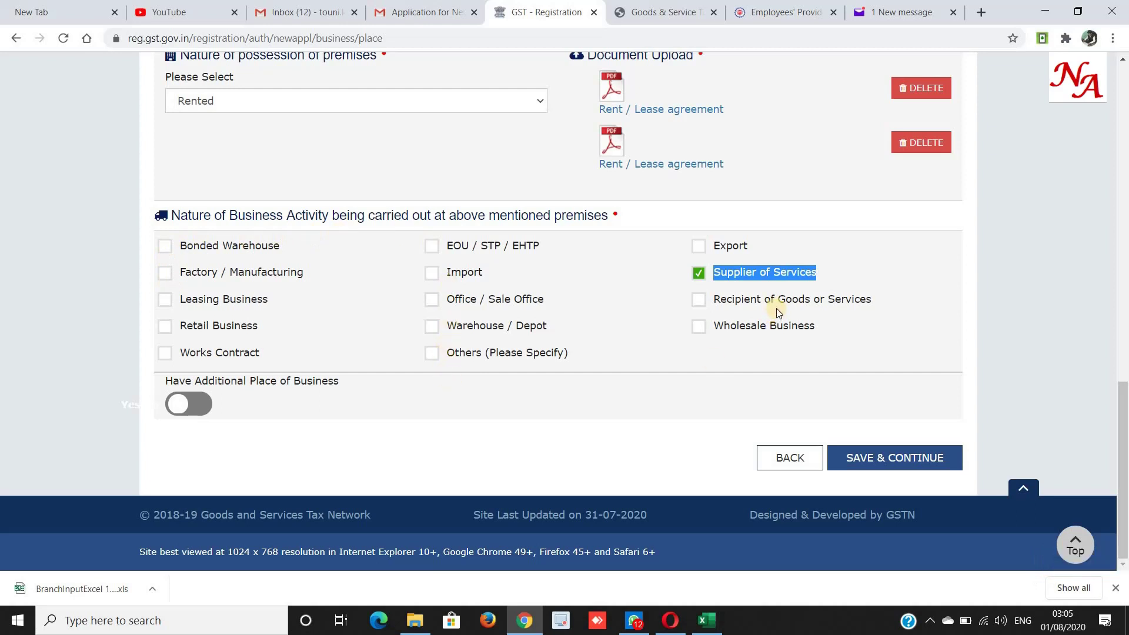
{"action": "left_click", "coordinate": [433, 354]}
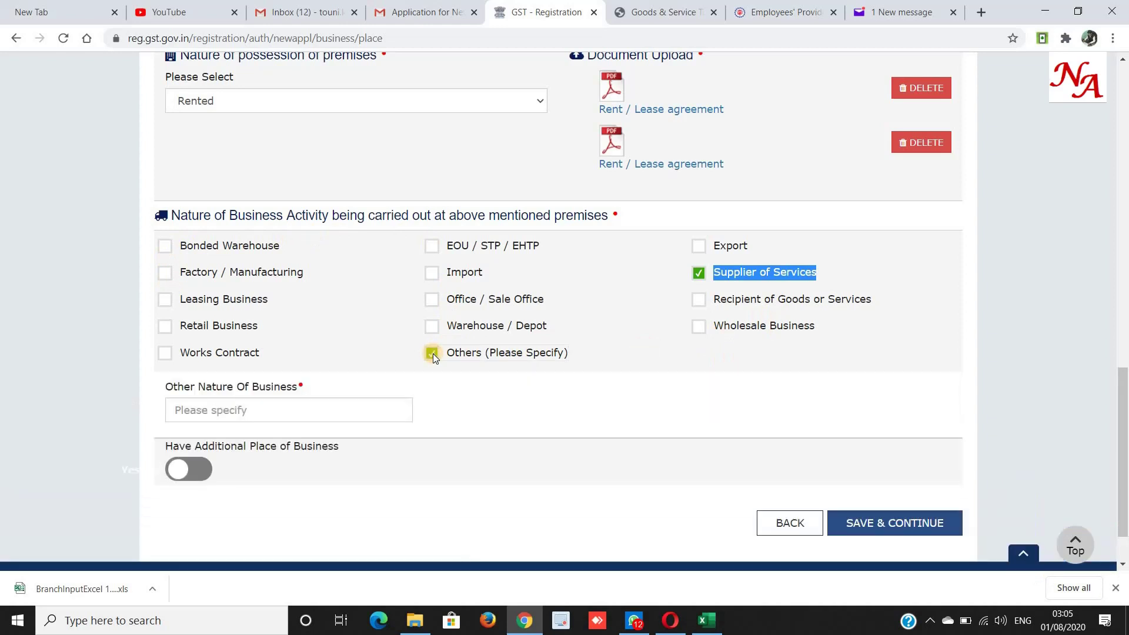
{"action": "left_click", "coordinate": [245, 410]}
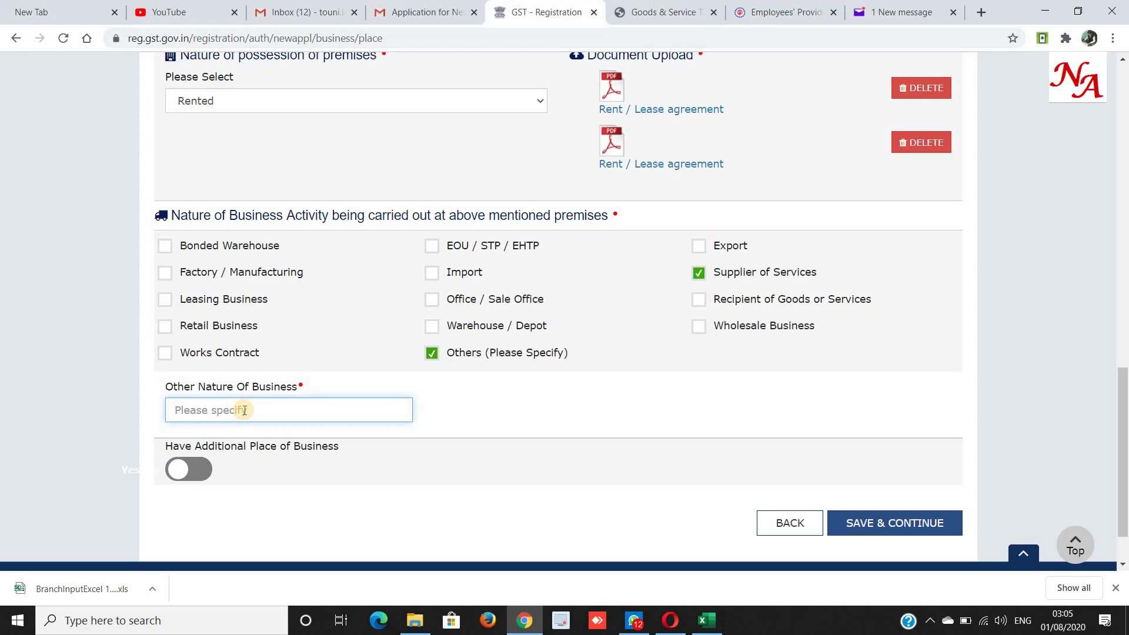
{"action": "left_click", "coordinate": [435, 353]}
{"action": "left_click", "coordinate": [888, 450]}
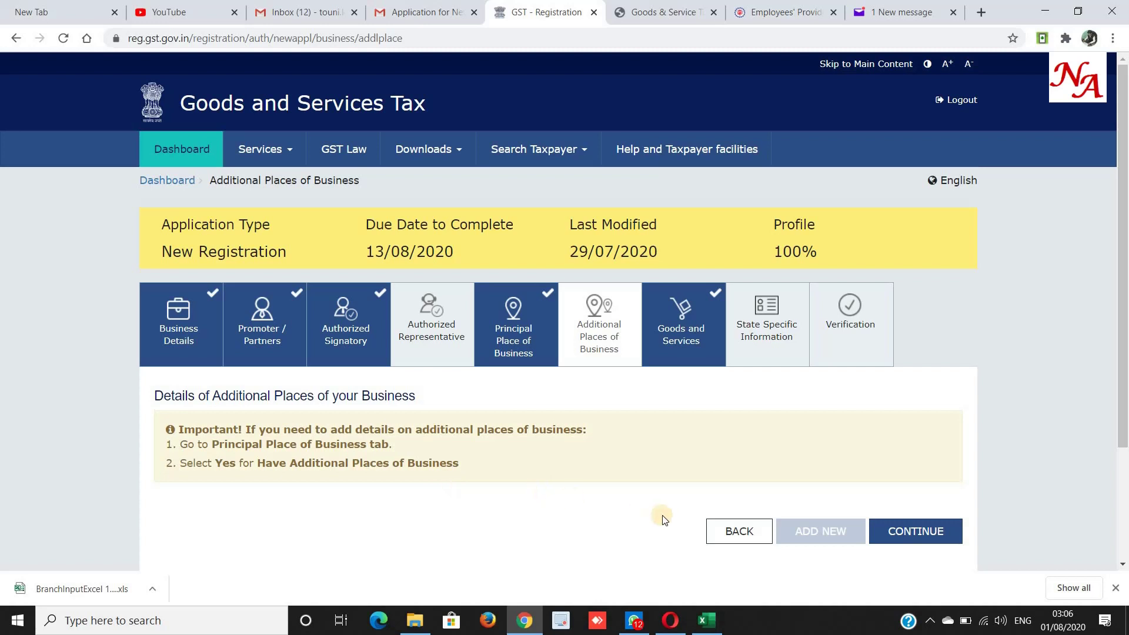
Go back to the Principal Place of Business and save it again.
{"action": "scroll", "coordinate": [757, 531], "scroll_direction": "down", "scroll_amount": 3}
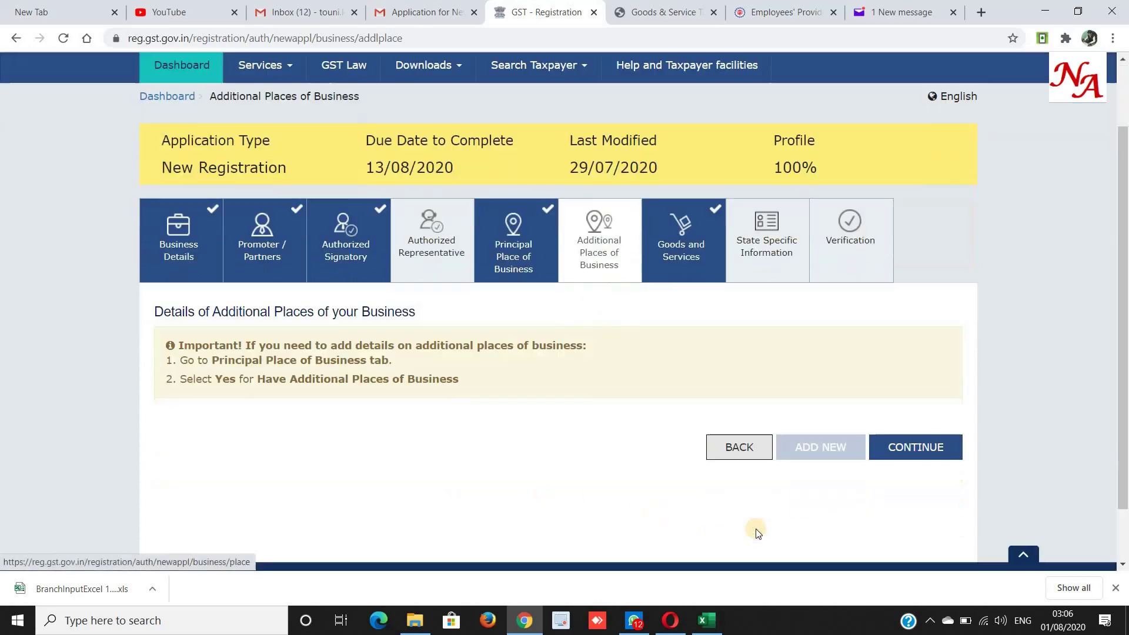
{"action": "scroll", "coordinate": [751, 527], "scroll_direction": "up", "scroll_amount": 3}
{"action": "left_click", "coordinate": [727, 531]}
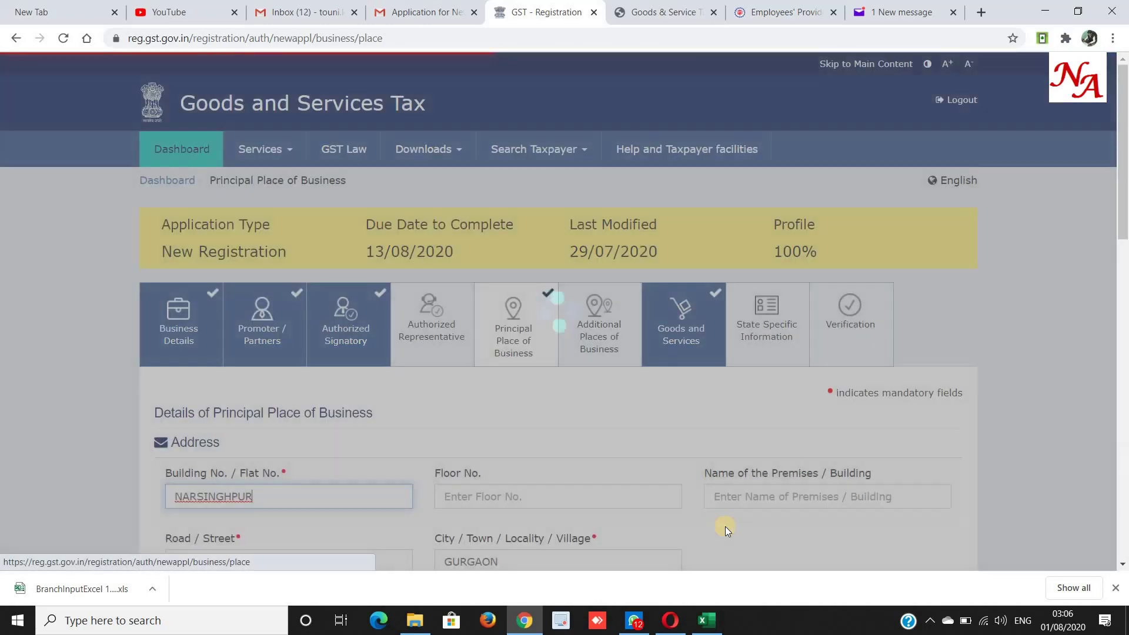
{"action": "scroll", "coordinate": [726, 527], "scroll_direction": "down", "scroll_amount": 15}
{"action": "left_click", "coordinate": [862, 457]}
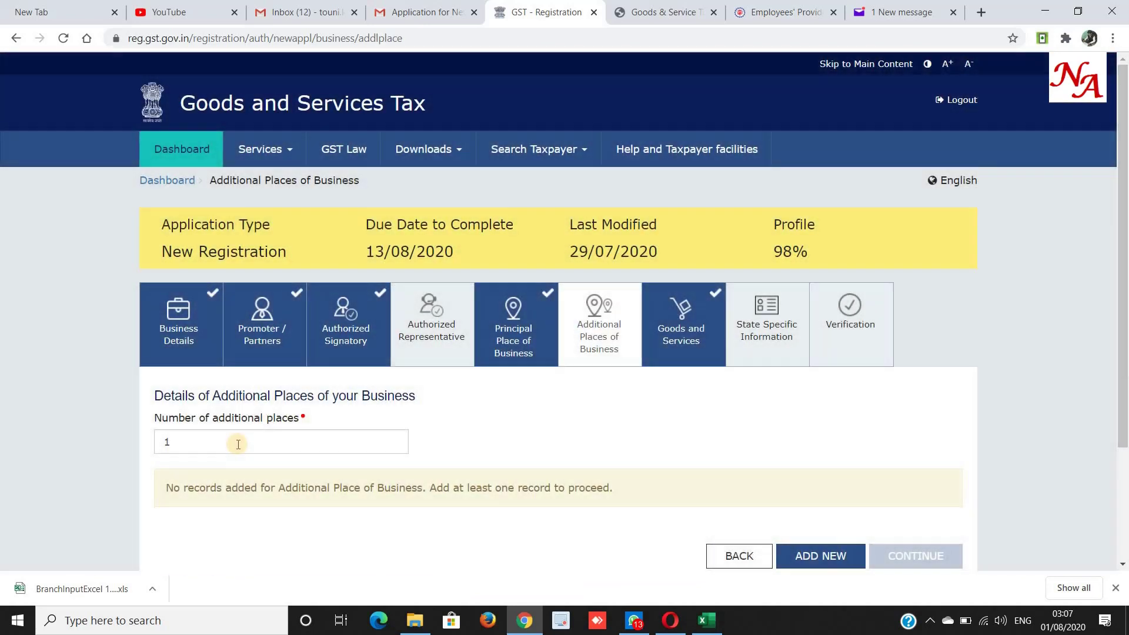
Switch Have Additional Place of Business off and save, reaching Goods and Services.
{"action": "key", "text": "BackSpace"}
{"action": "type", "text": "2"}
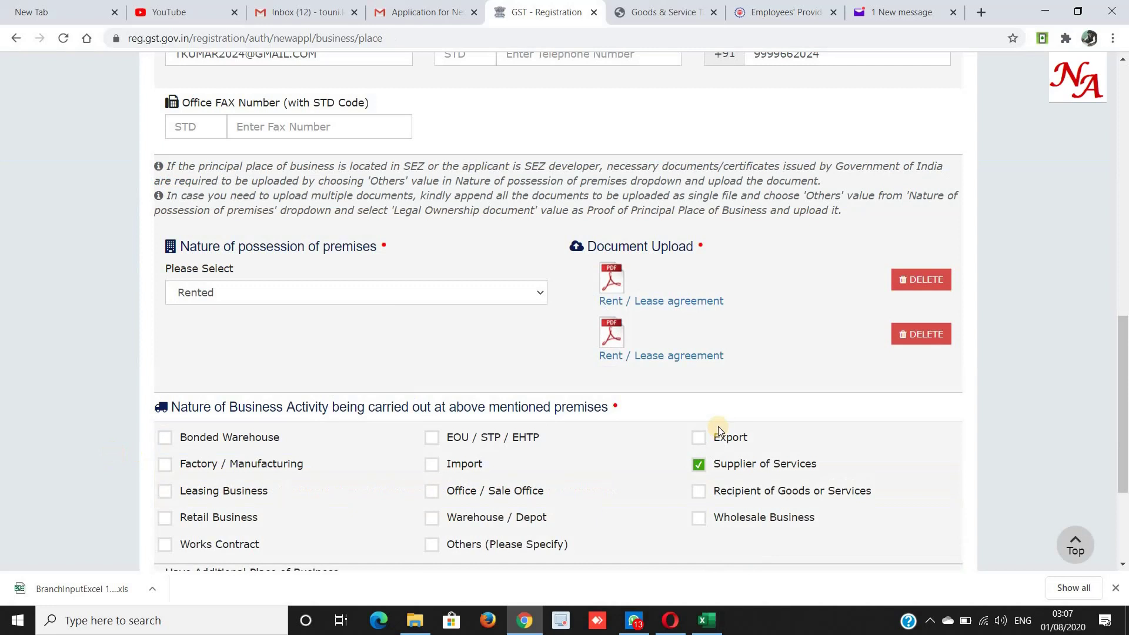
{"action": "scroll", "coordinate": [418, 411], "scroll_direction": "down", "scroll_amount": 4}
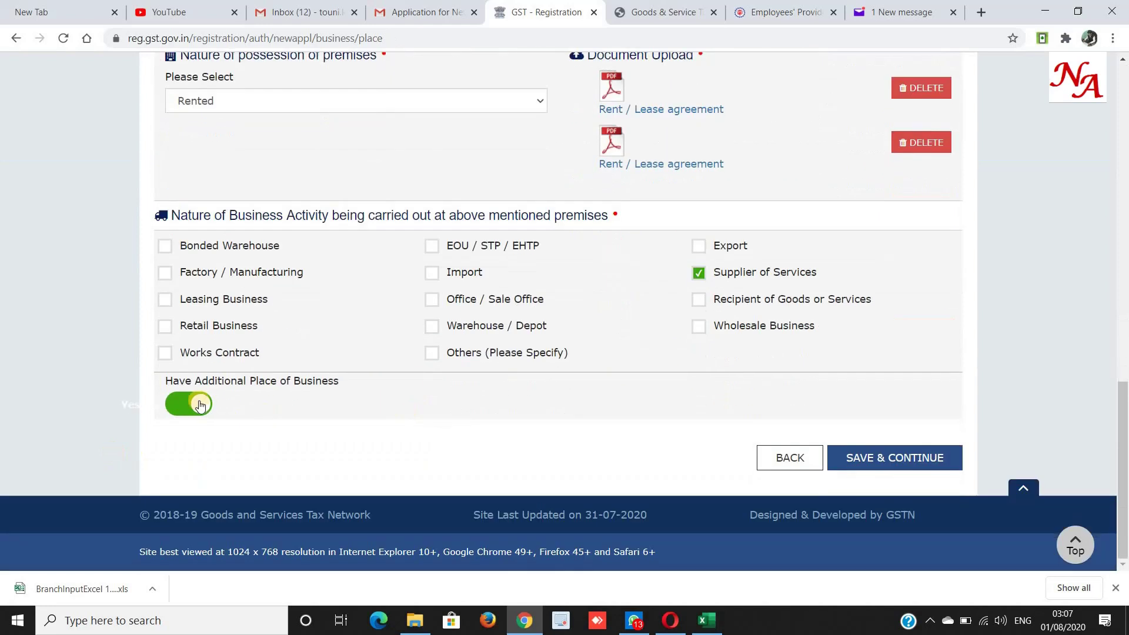
{"action": "left_click", "coordinate": [196, 406]}
{"action": "left_click", "coordinate": [877, 459]}
{"action": "scroll", "coordinate": [823, 423], "scroll_direction": "down", "scroll_amount": 3}
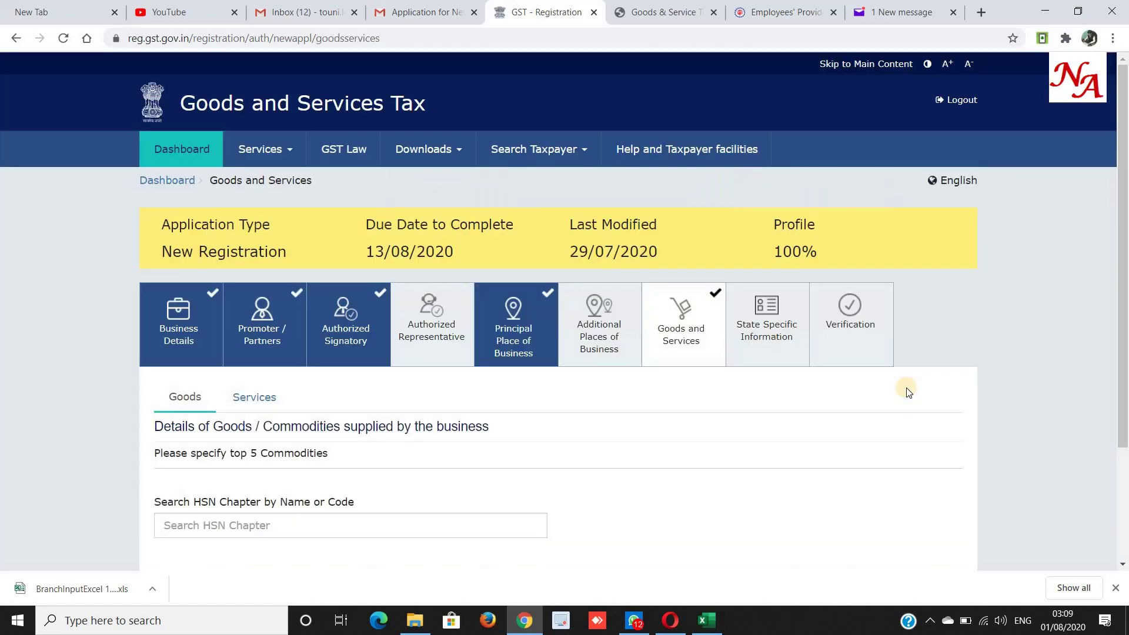
{"action": "left_click", "coordinate": [391, 527]}
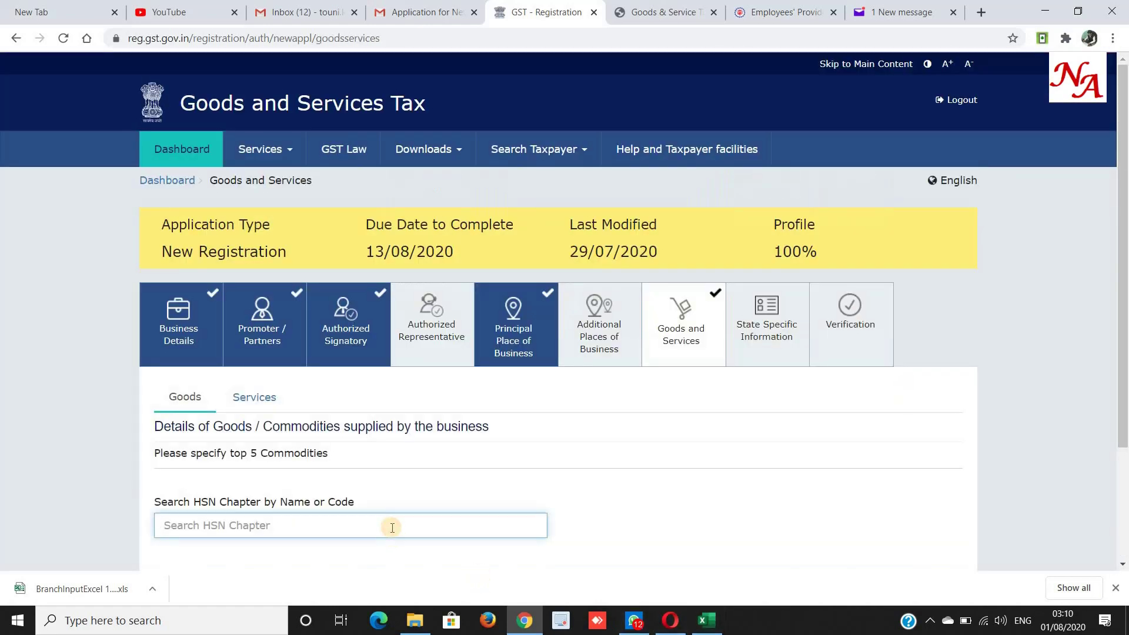
In Services, select 998519 Other employment & labour supply services.
{"action": "scroll", "coordinate": [392, 527], "scroll_direction": "down", "scroll_amount": 1}
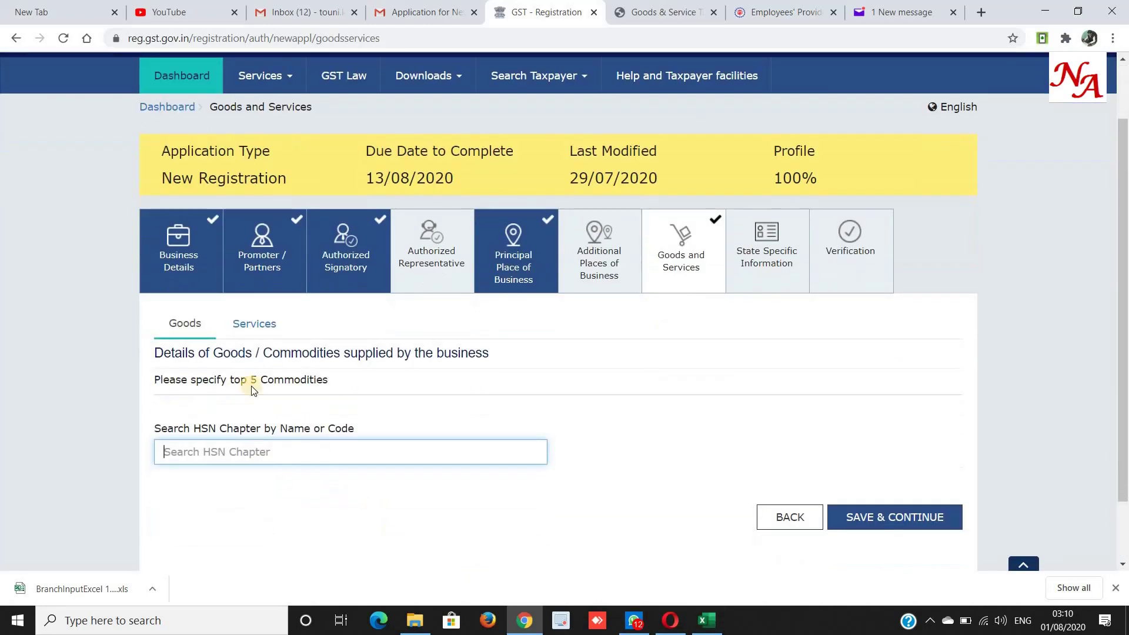
{"action": "left_click", "coordinate": [264, 323]}
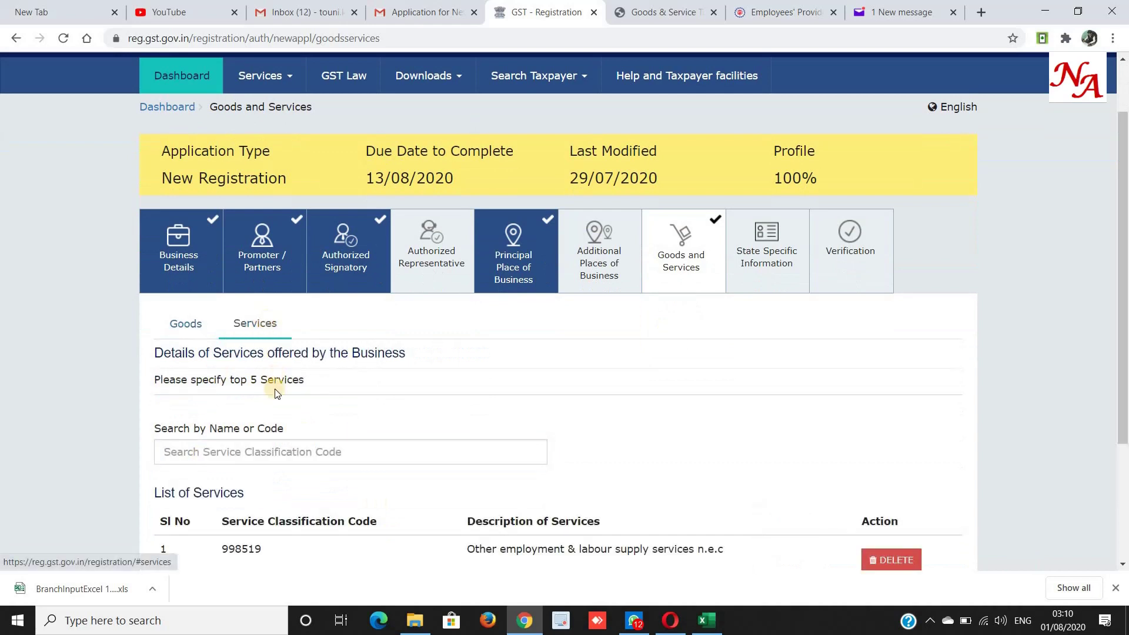
{"action": "left_click", "coordinate": [232, 454]}
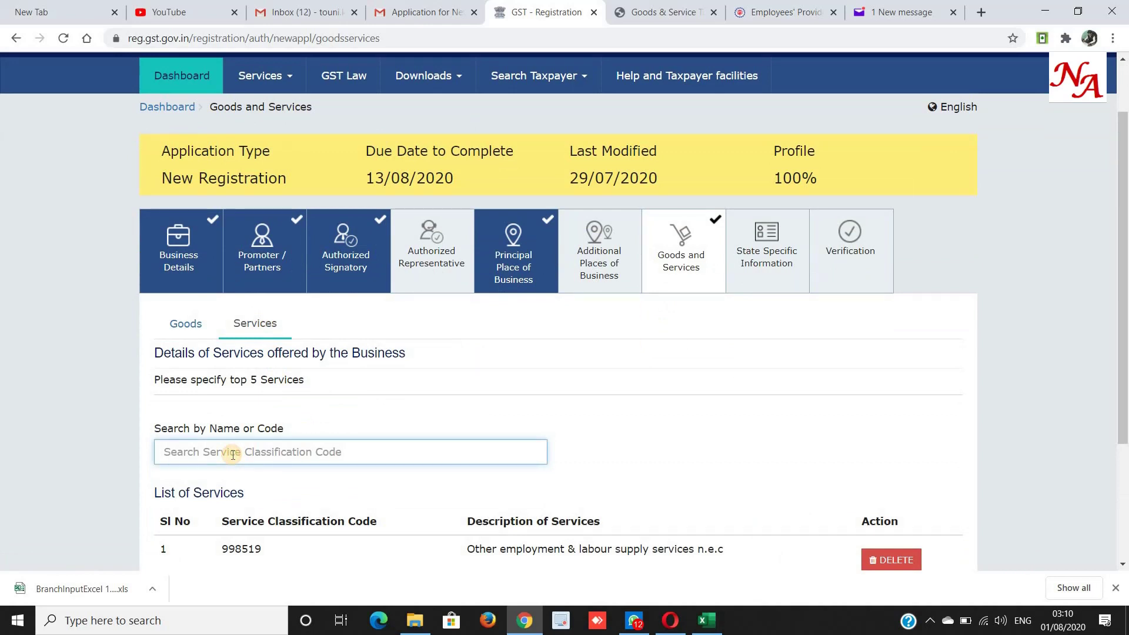
{"action": "double_click", "coordinate": [284, 555]}
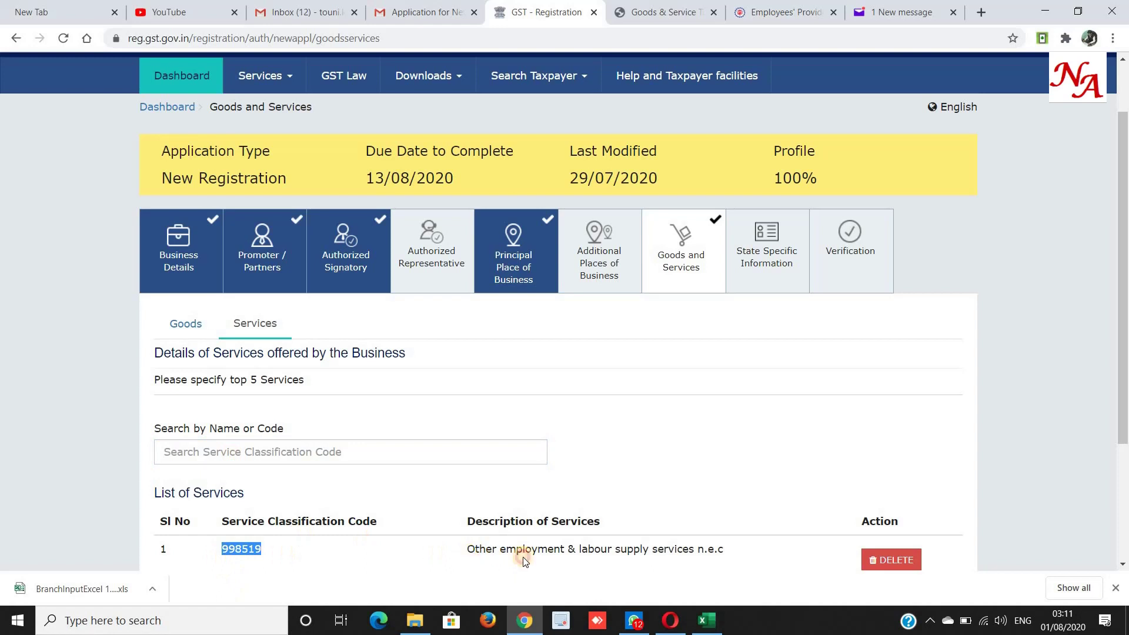
{"action": "left_click_drag", "start_coordinate": [469, 556], "coordinate": [764, 555]}
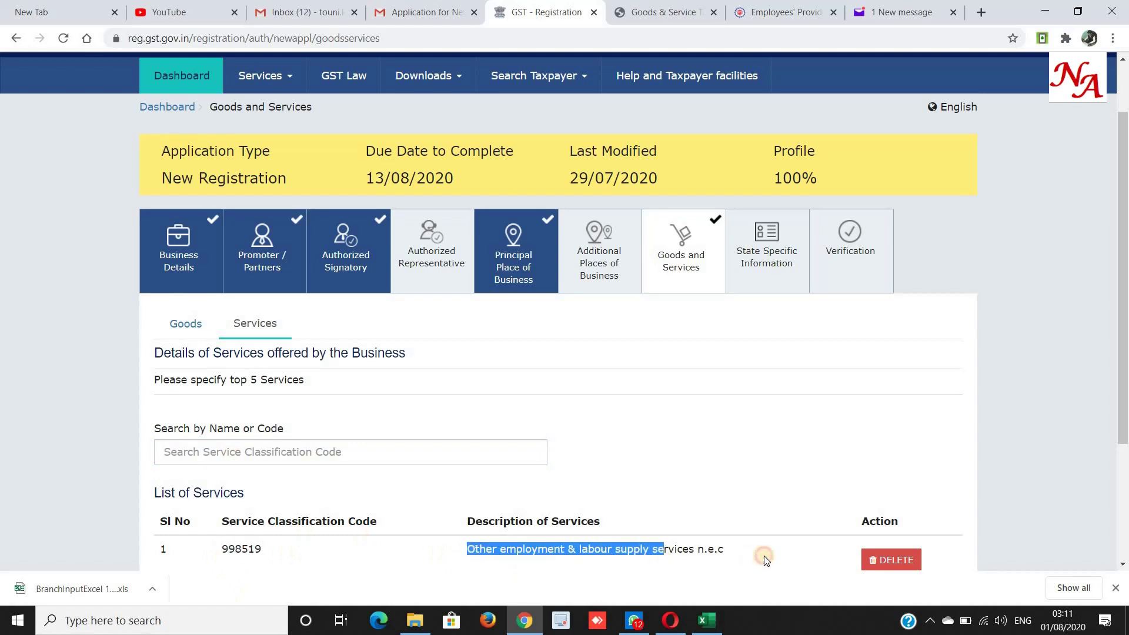
Search 'place' and add 998512 Permanent placement services to the list.
{"action": "left_click", "coordinate": [215, 454]}
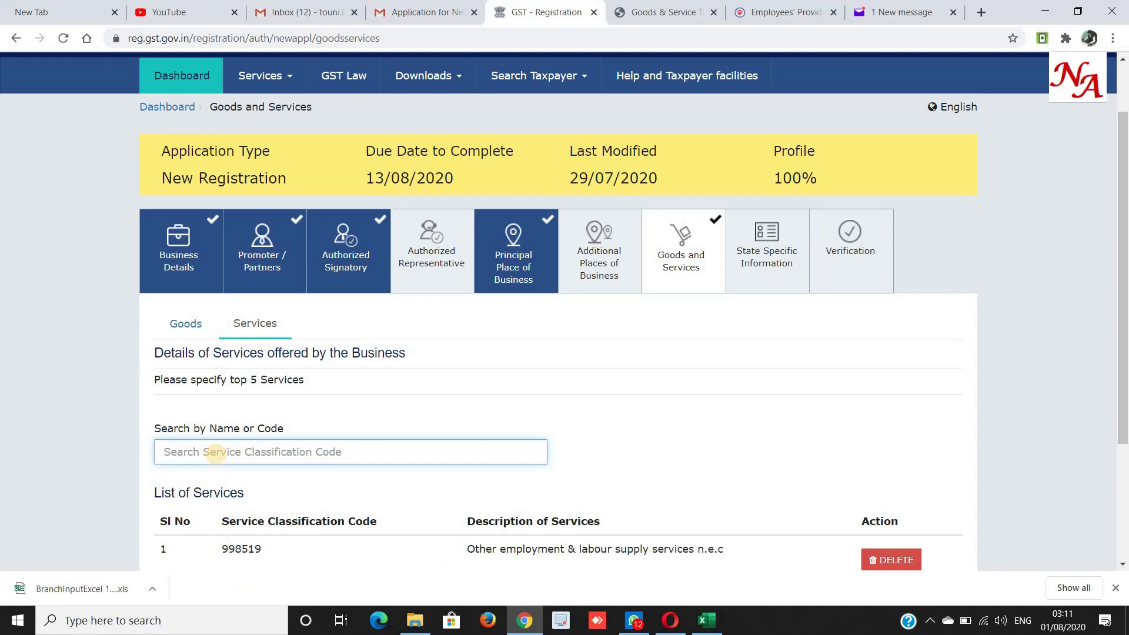
{"action": "type", "text": "place"}
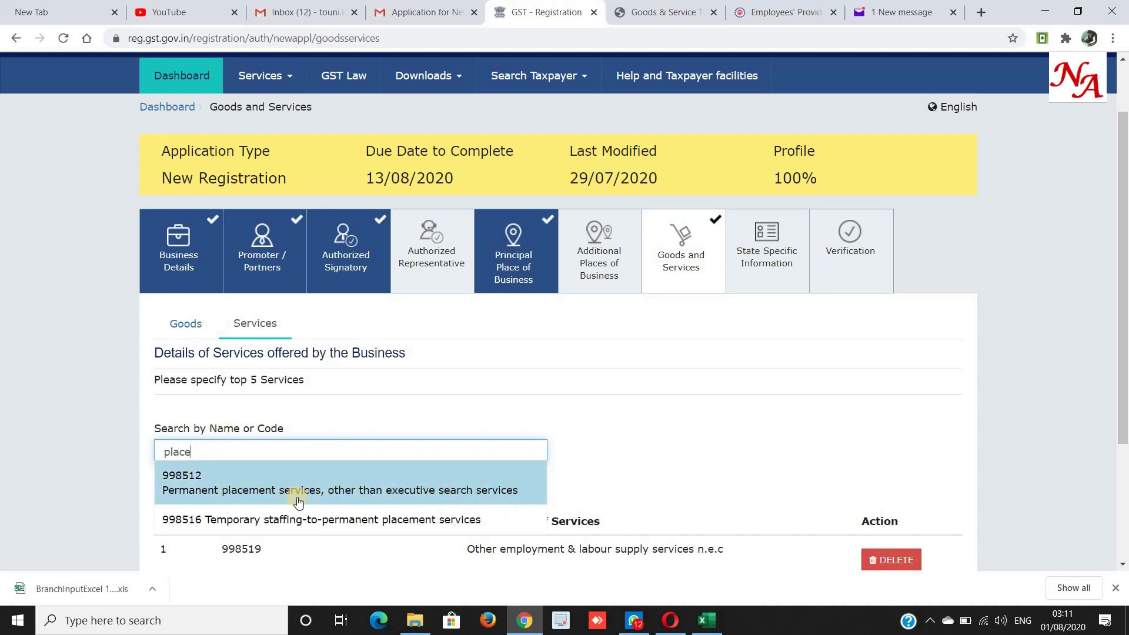
{"action": "left_click", "coordinate": [189, 488]}
{"action": "scroll", "coordinate": [189, 486], "scroll_direction": "down", "scroll_amount": 3}
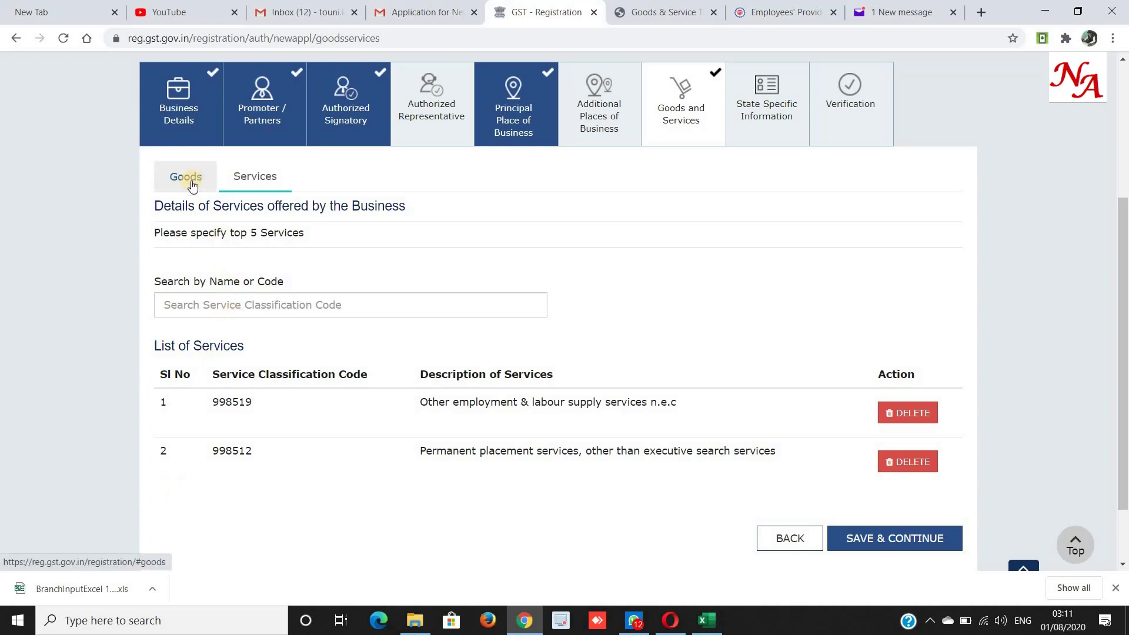
In Goods, search 'house' and add HSN 3924 household plastic articles, then return to Services.
{"action": "left_click", "coordinate": [191, 183]}
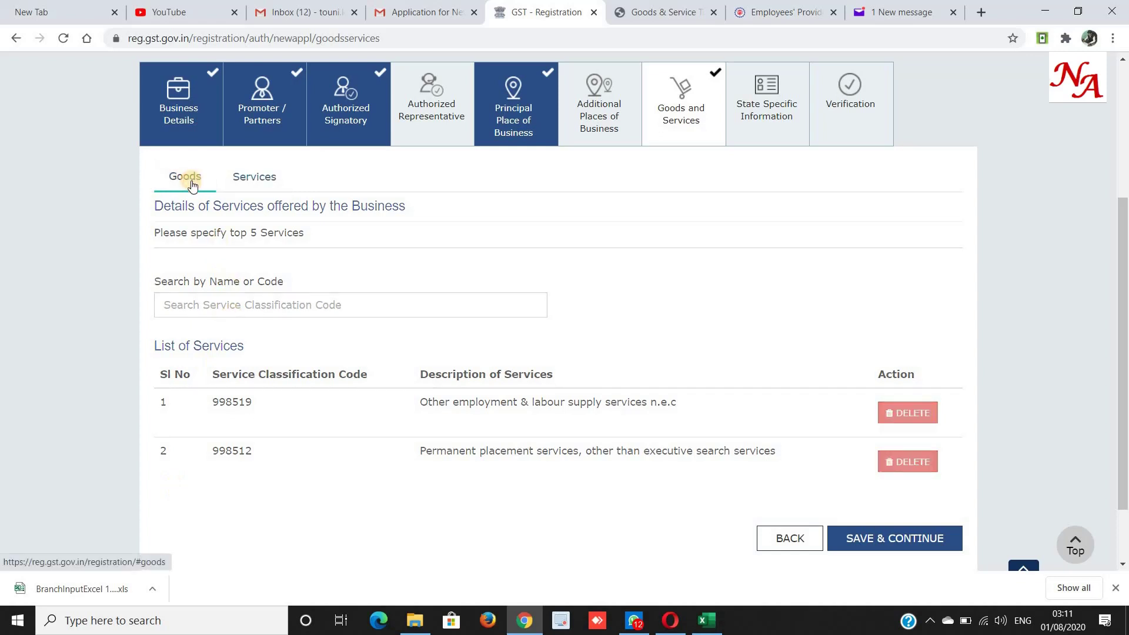
{"action": "left_click", "coordinate": [192, 375]}
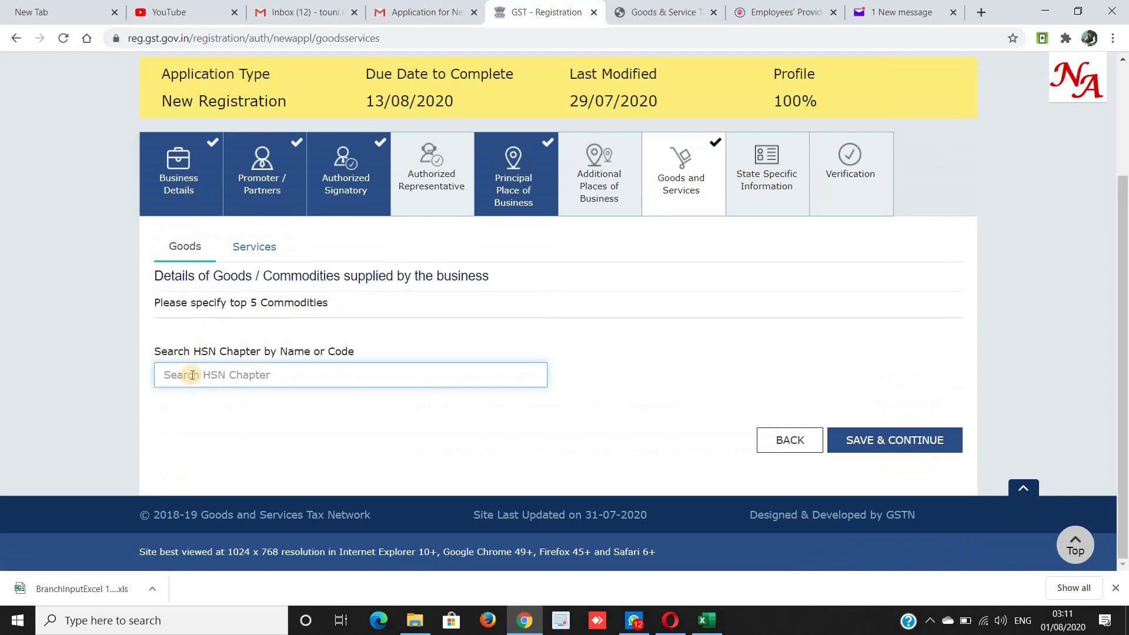
{"action": "type", "text": "house"}
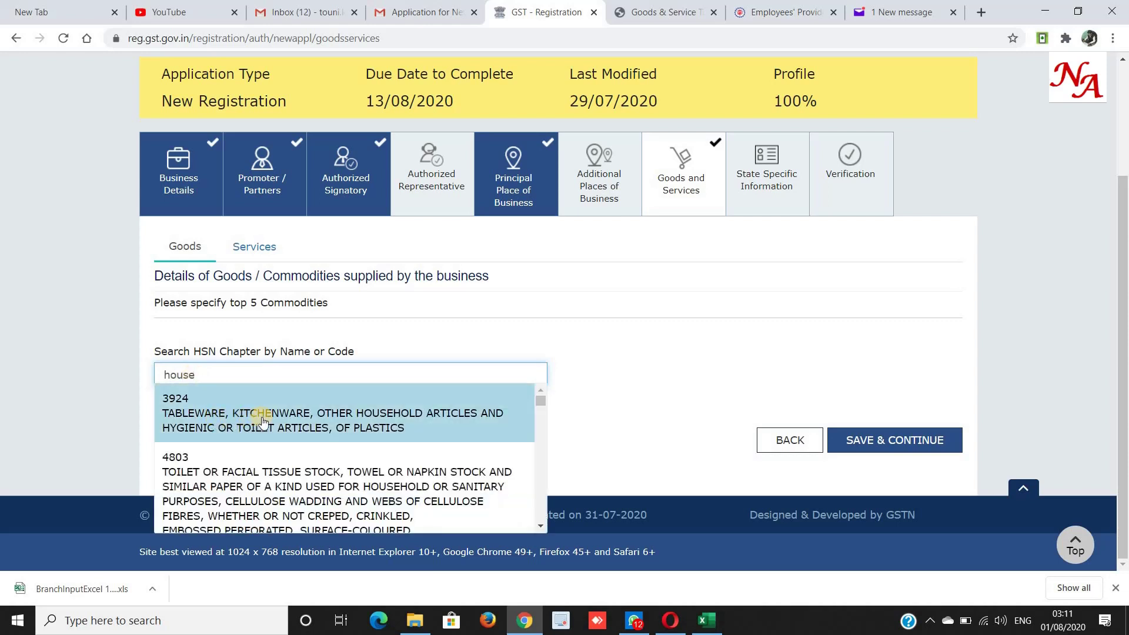
{"action": "scroll", "coordinate": [263, 422], "scroll_direction": "down", "scroll_amount": 1}
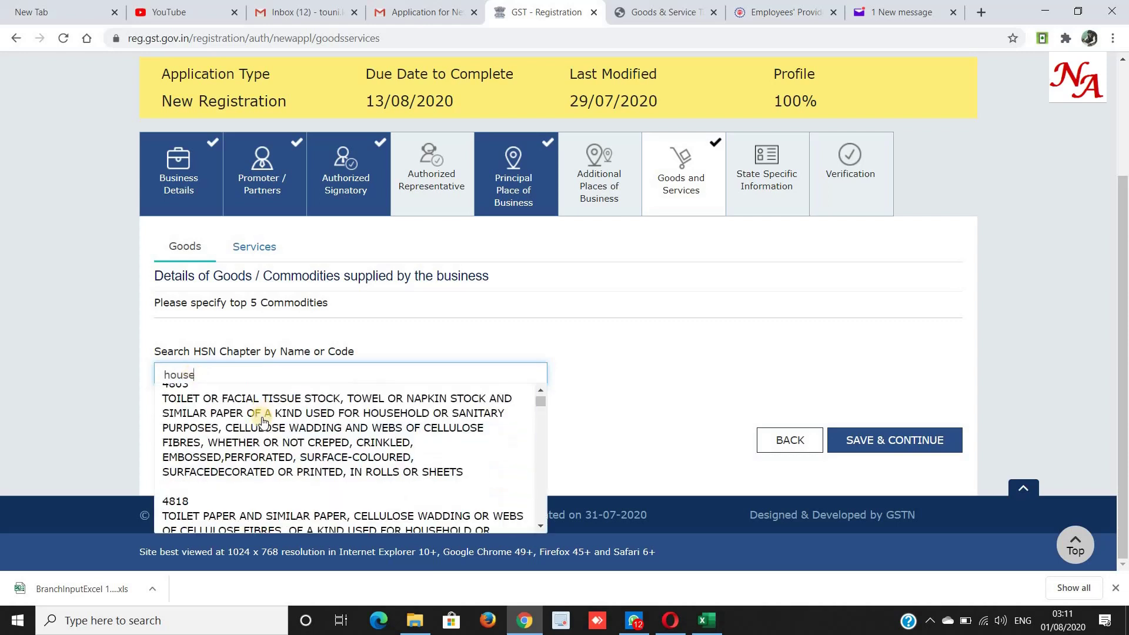
{"action": "scroll", "coordinate": [263, 421], "scroll_direction": "down", "scroll_amount": 1}
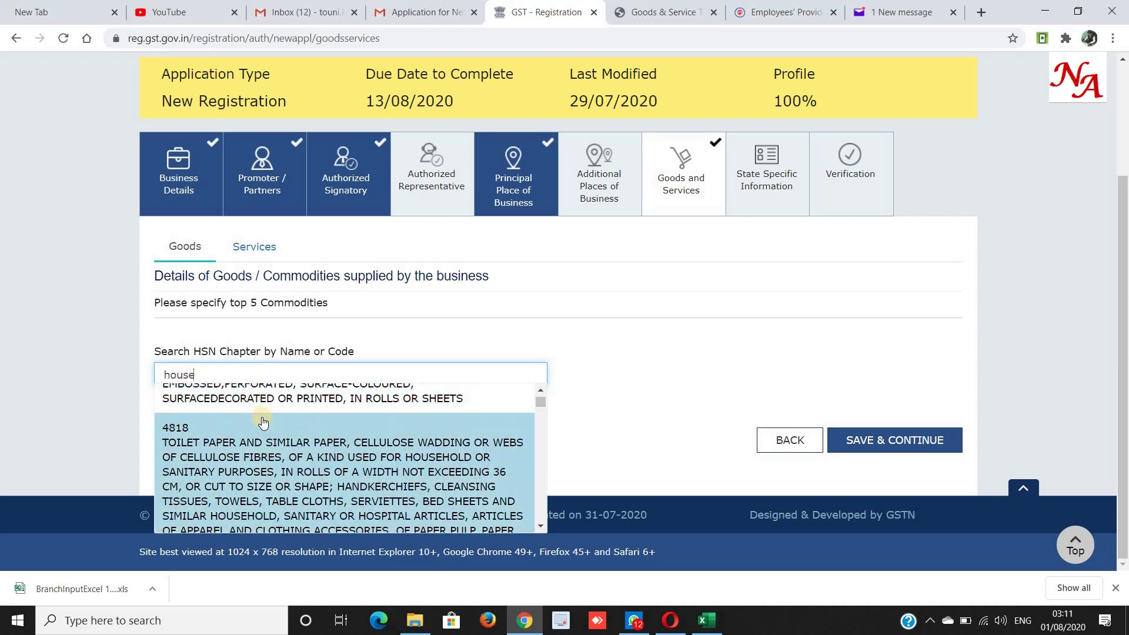
{"action": "scroll", "coordinate": [263, 422], "scroll_direction": "down", "scroll_amount": 1}
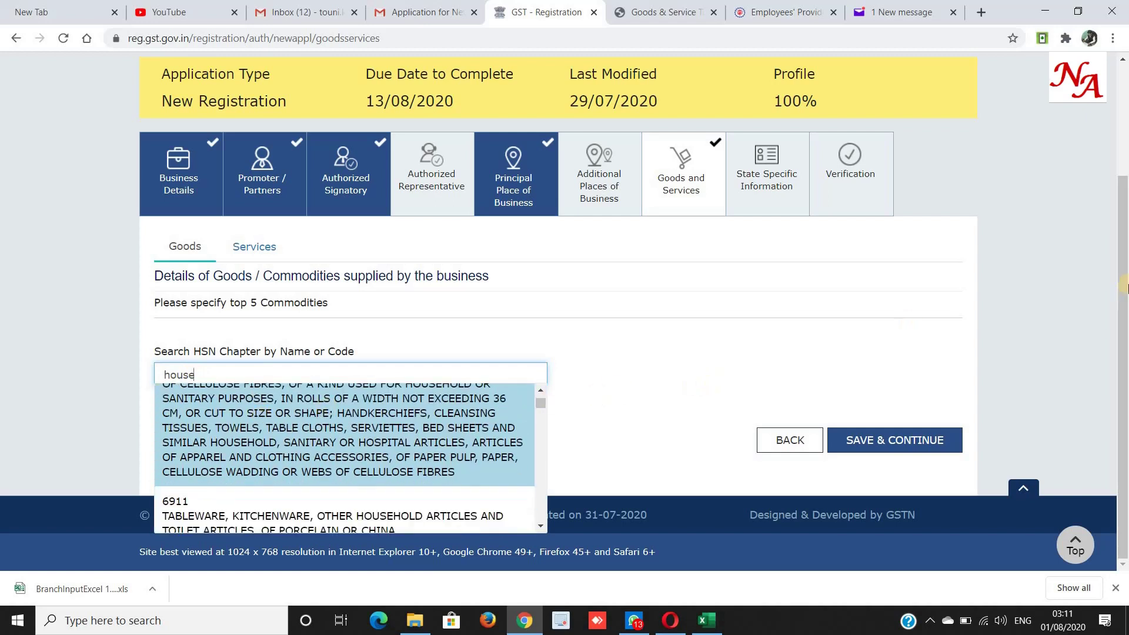
{"action": "scroll", "coordinate": [276, 452], "scroll_direction": "down", "scroll_amount": 4}
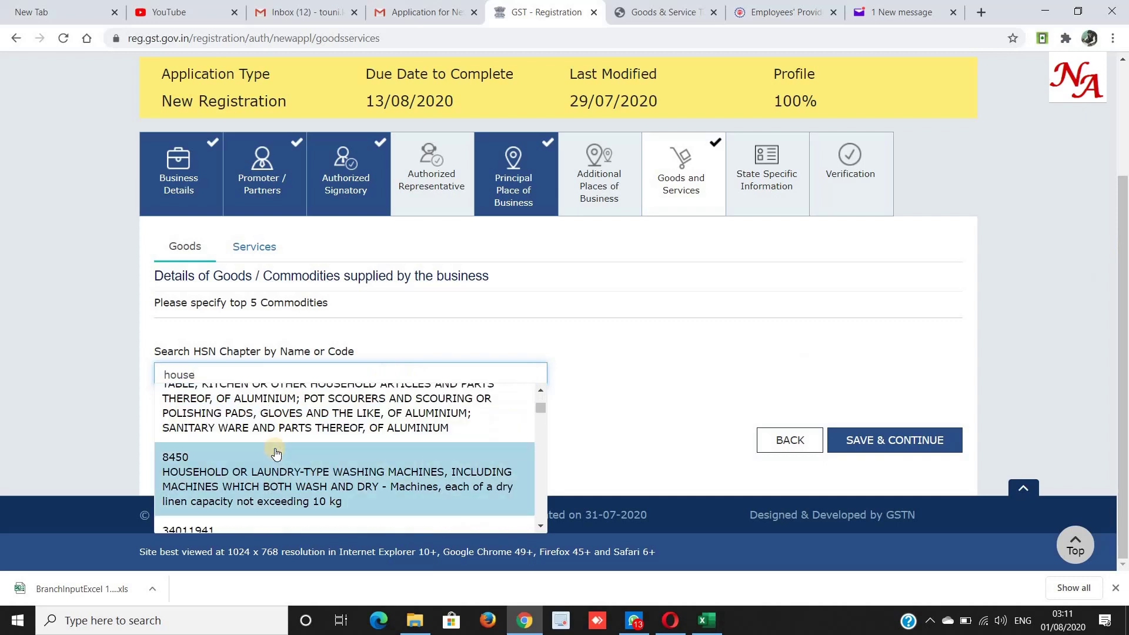
{"action": "scroll", "coordinate": [194, 491], "scroll_direction": "up", "scroll_amount": 5}
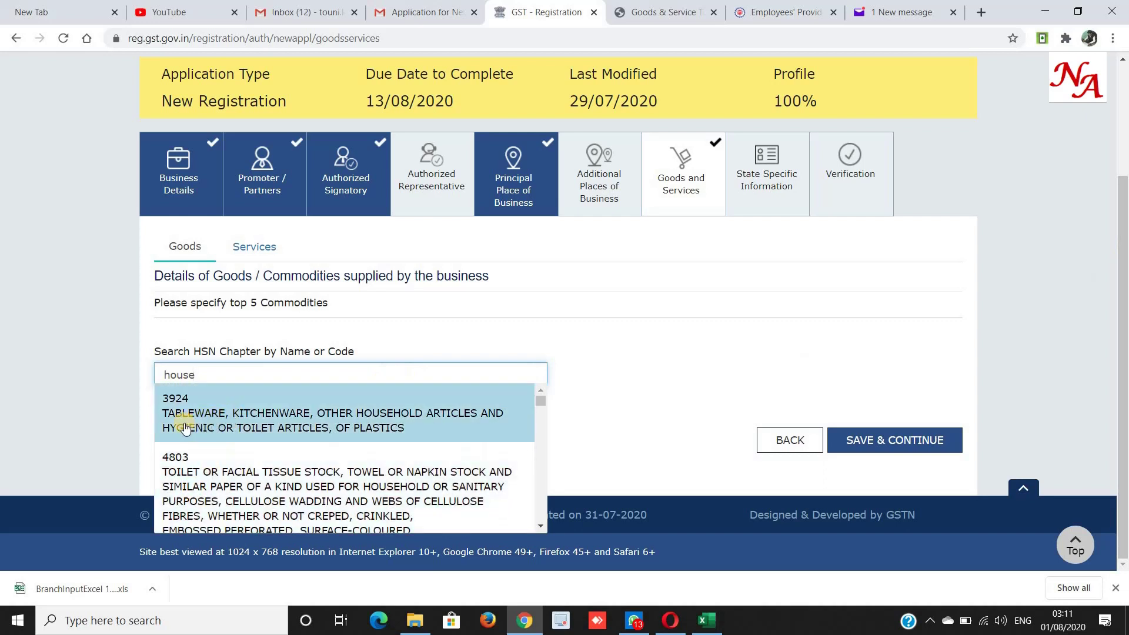
{"action": "left_click", "coordinate": [186, 430]}
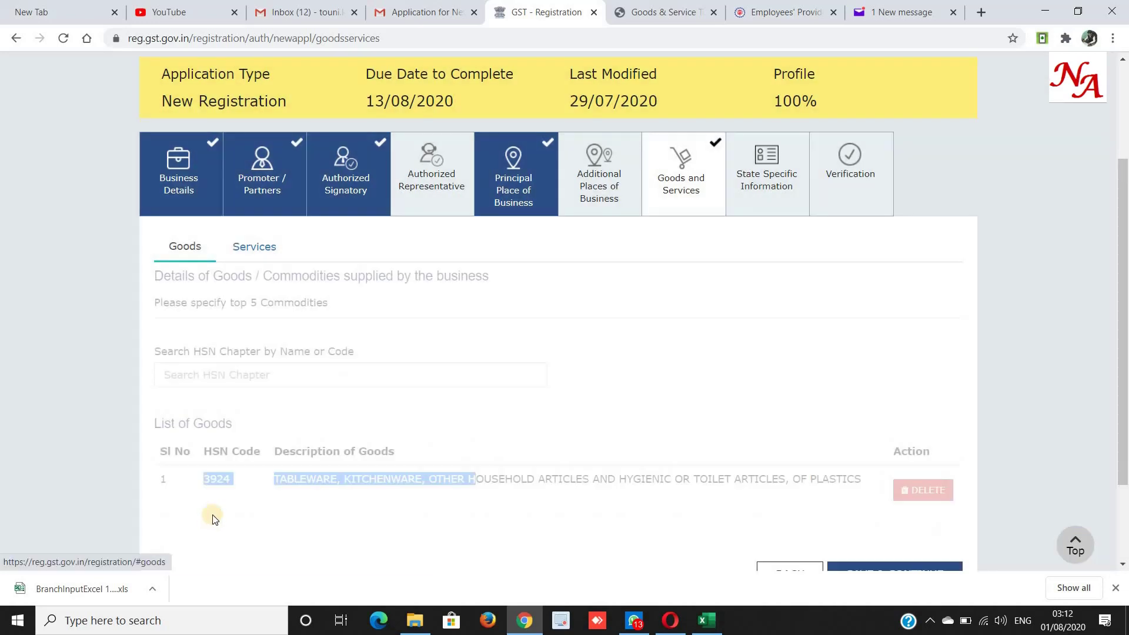
{"action": "left_click", "coordinate": [264, 239]}
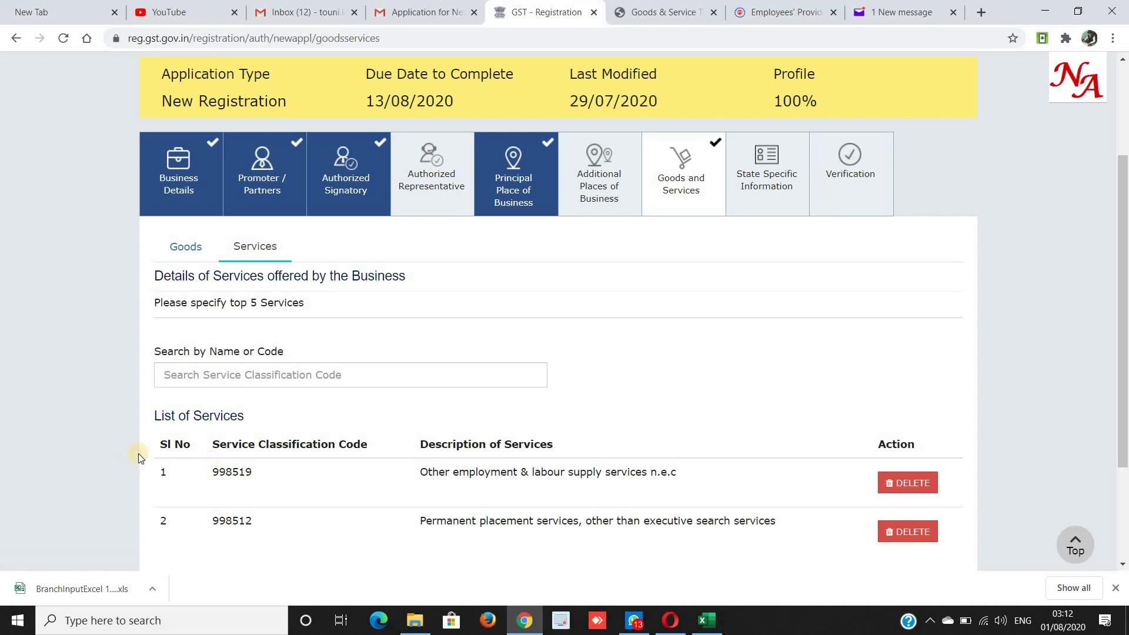
{"action": "scroll", "coordinate": [265, 489], "scroll_direction": "down", "scroll_amount": 3}
Save Goods and Services, then save State Specific Information with professional tax and excise fields empty.
{"action": "left_click", "coordinate": [866, 453]}
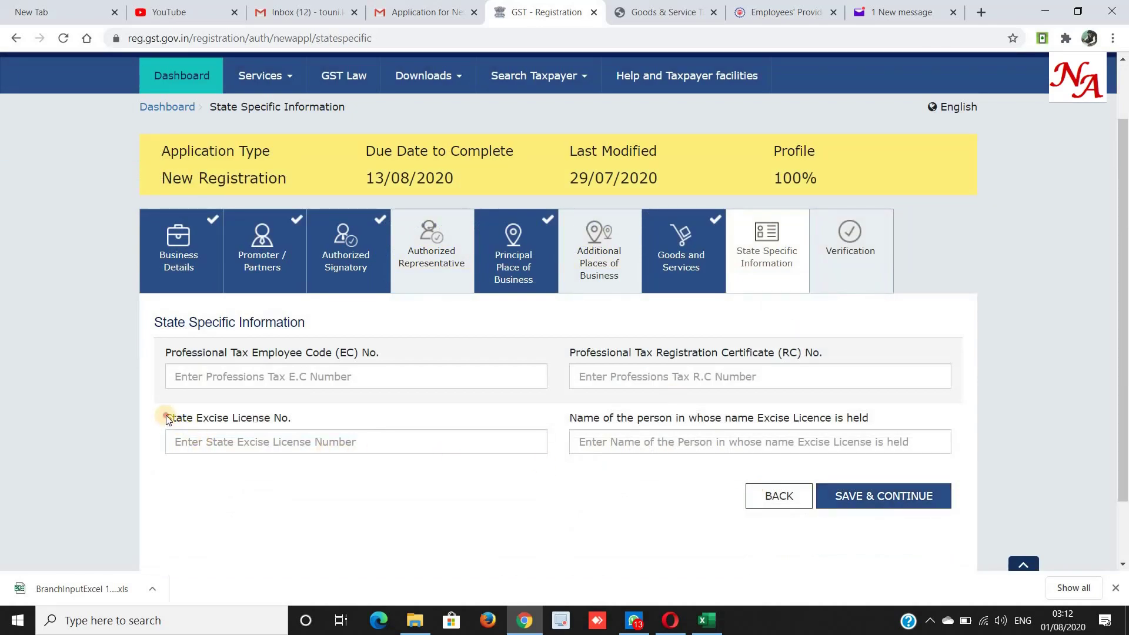
{"action": "left_click_drag", "start_coordinate": [166, 416], "coordinate": [344, 420]}
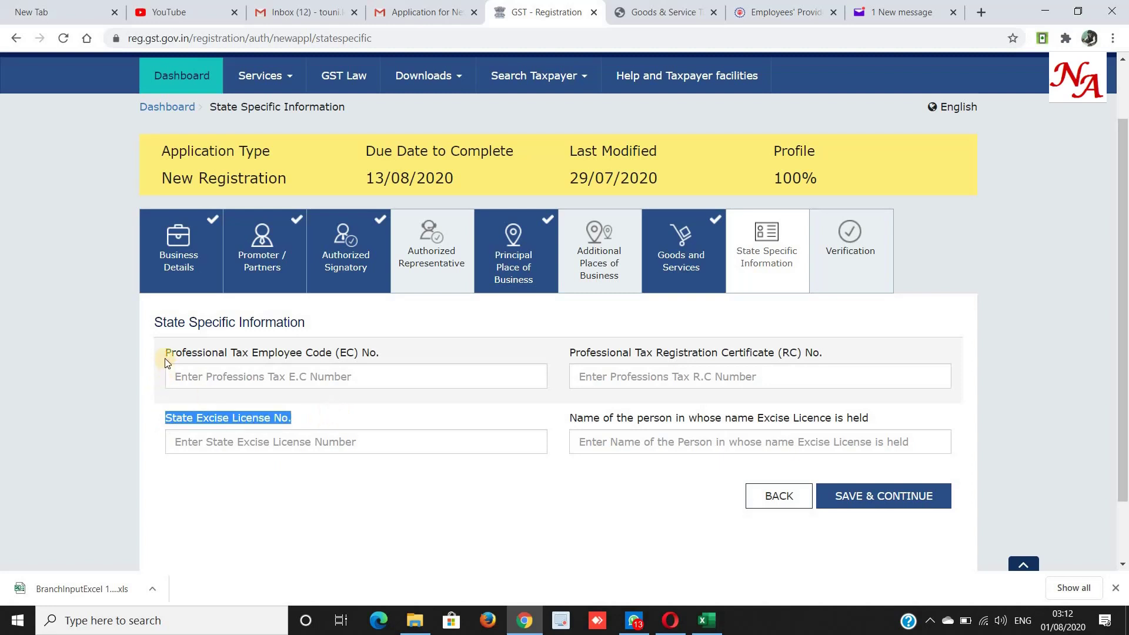
{"action": "left_click_drag", "start_coordinate": [165, 351], "coordinate": [509, 352]}
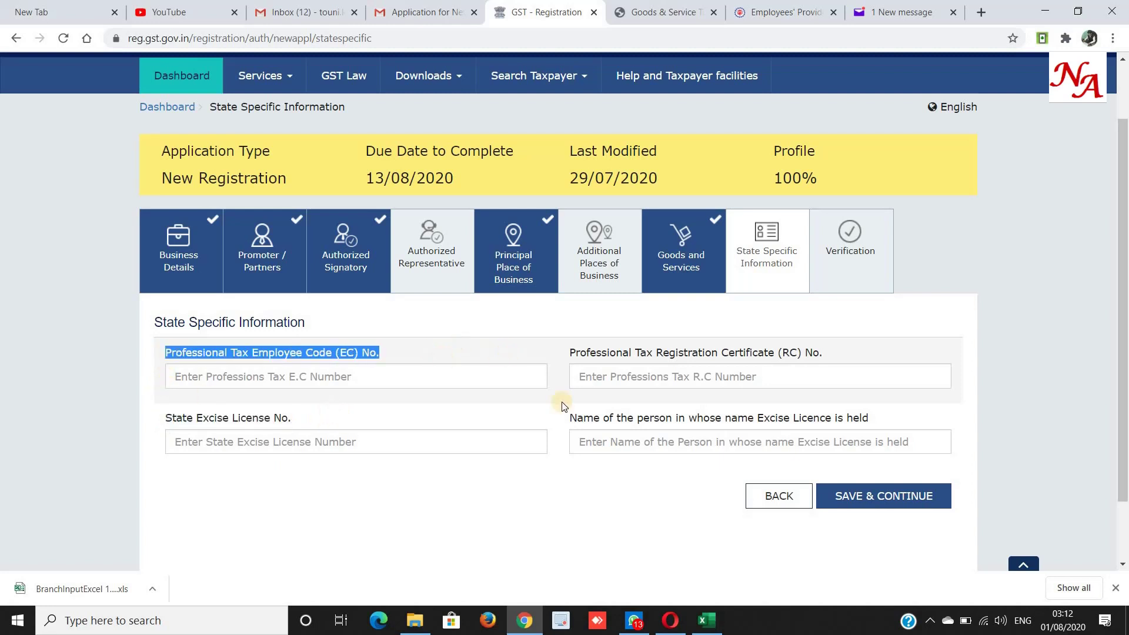
{"action": "left_click", "coordinate": [885, 504]}
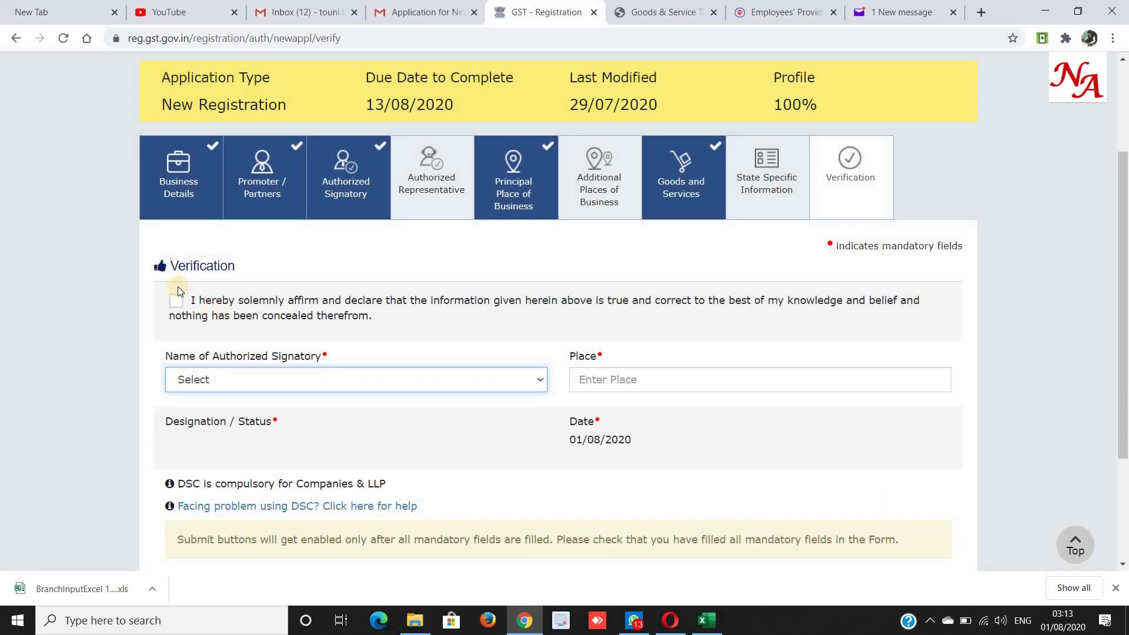
Tick the verification declaration and enter 'gurgaon' as the place.
{"action": "left_click", "coordinate": [177, 302]}
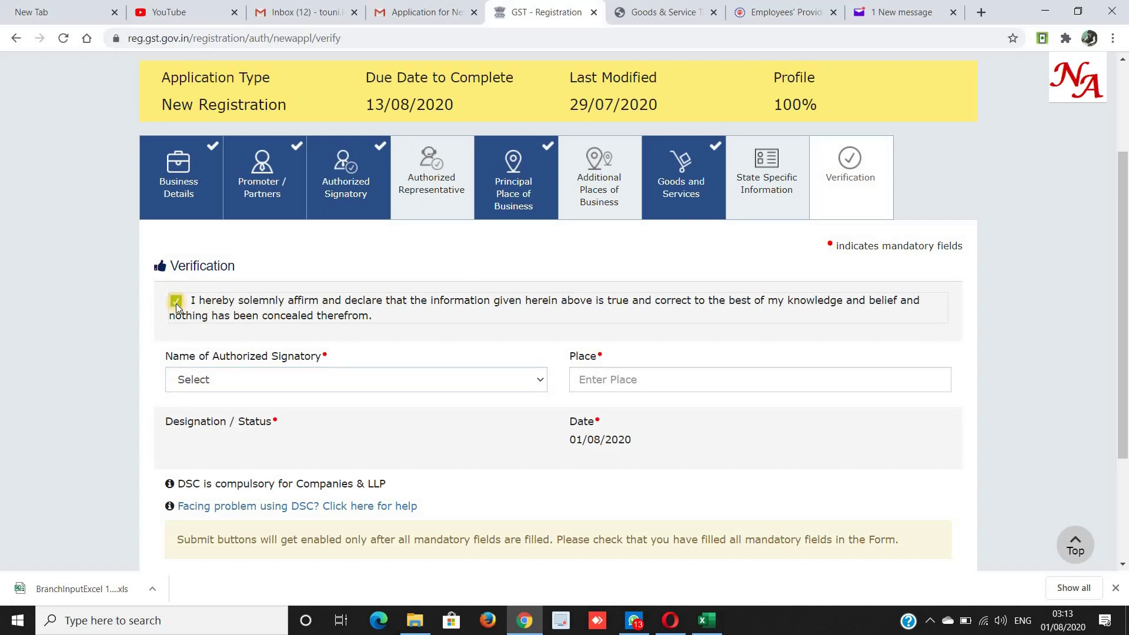
{"action": "left_click", "coordinate": [584, 378]}
{"action": "type", "text": "gurgaon"}
{"action": "key", "text": "Tab"}
Choose the proprietor as Name of Authorized Signatory and select Submit with EVC.
{"action": "scroll", "coordinate": [588, 376], "scroll_direction": "down", "scroll_amount": 3}
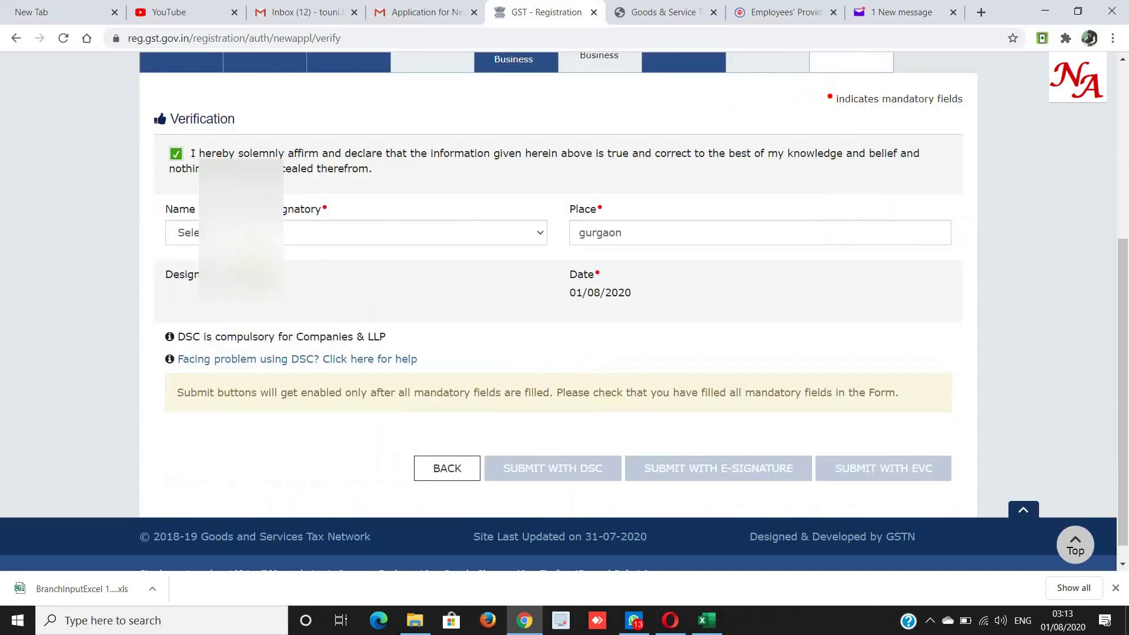
{"action": "left_click", "coordinate": [356, 232]}
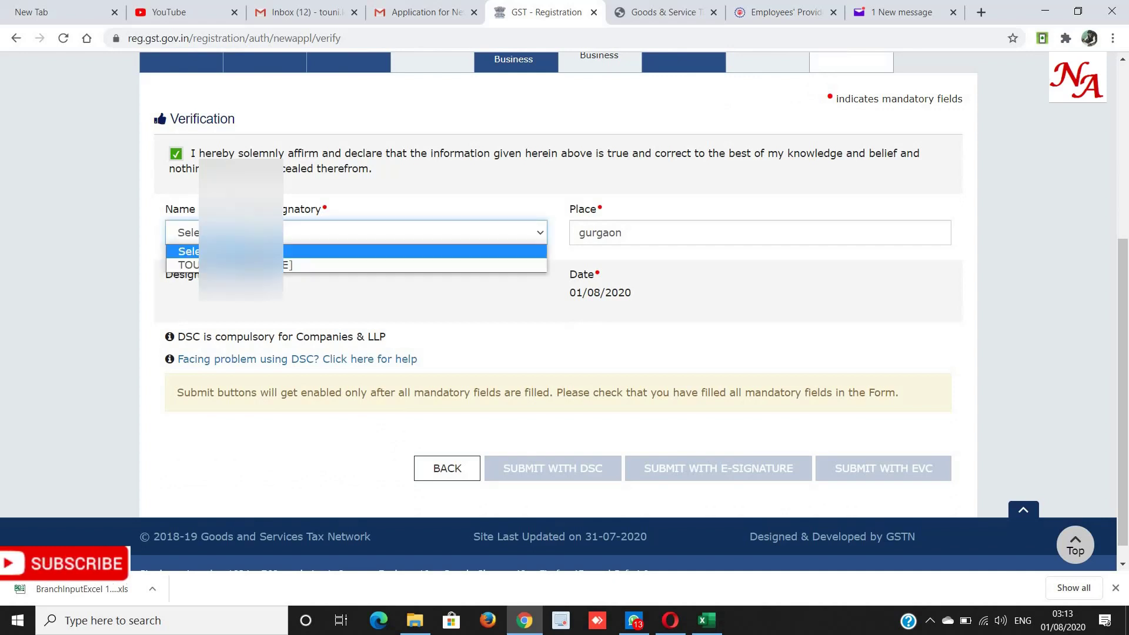
{"action": "key", "text": "Down"}
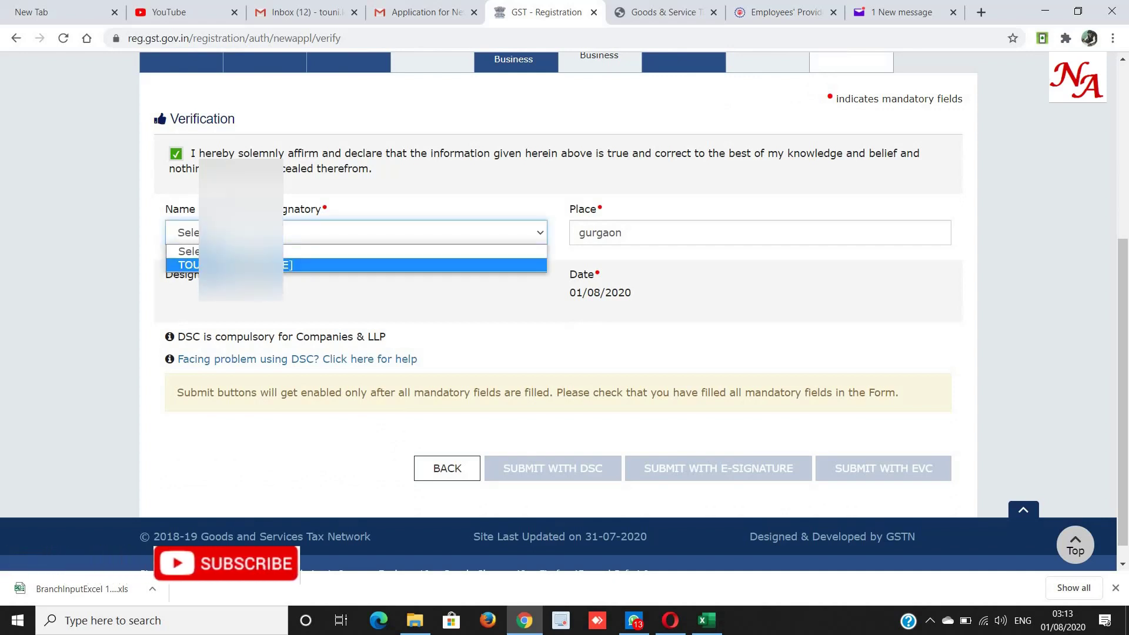
{"action": "key", "text": "Return"}
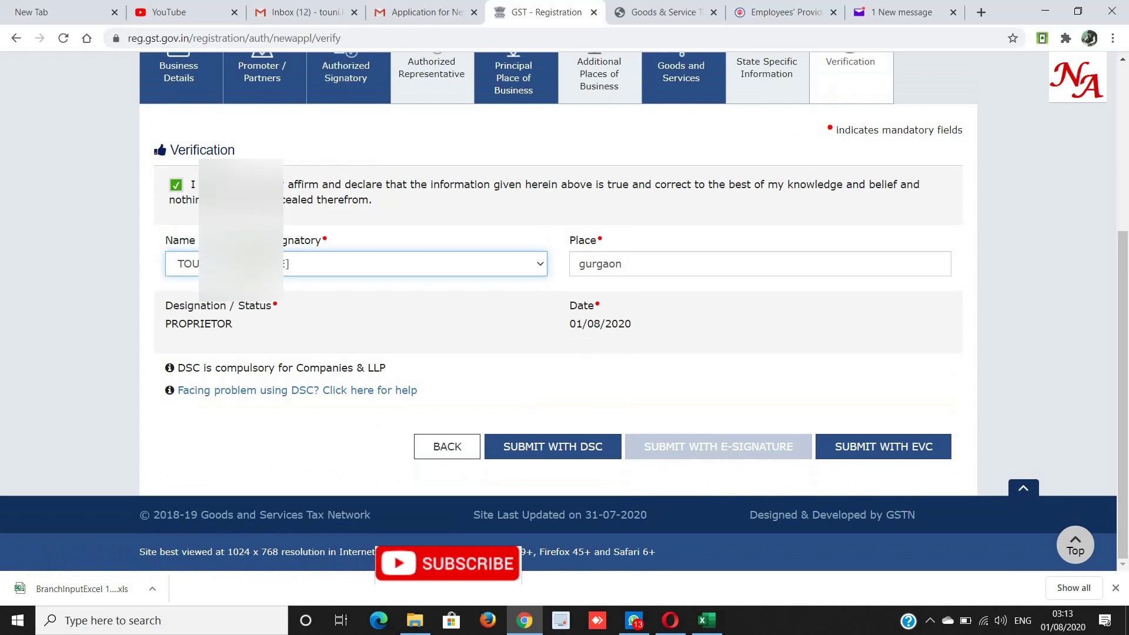
{"action": "left_click", "coordinate": [876, 448]}
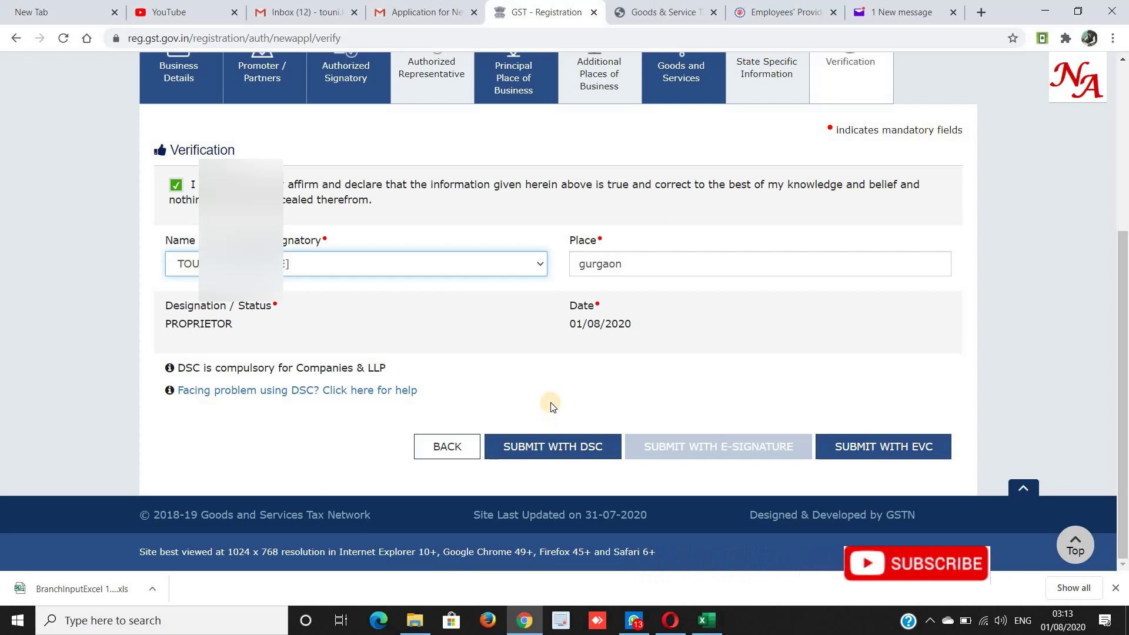
Submit with EVC so the OTP Verification dialog opens, and focus its empty OTP field.
{"action": "left_click", "coordinate": [859, 447]}
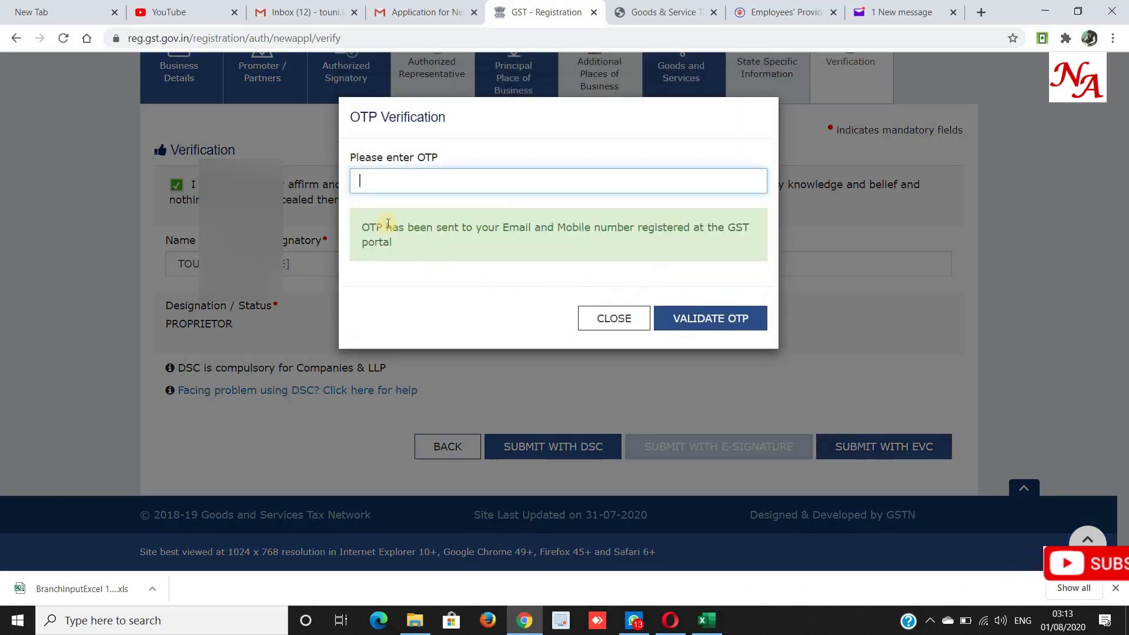
{"action": "left_click_drag", "start_coordinate": [351, 157], "coordinate": [457, 158]}
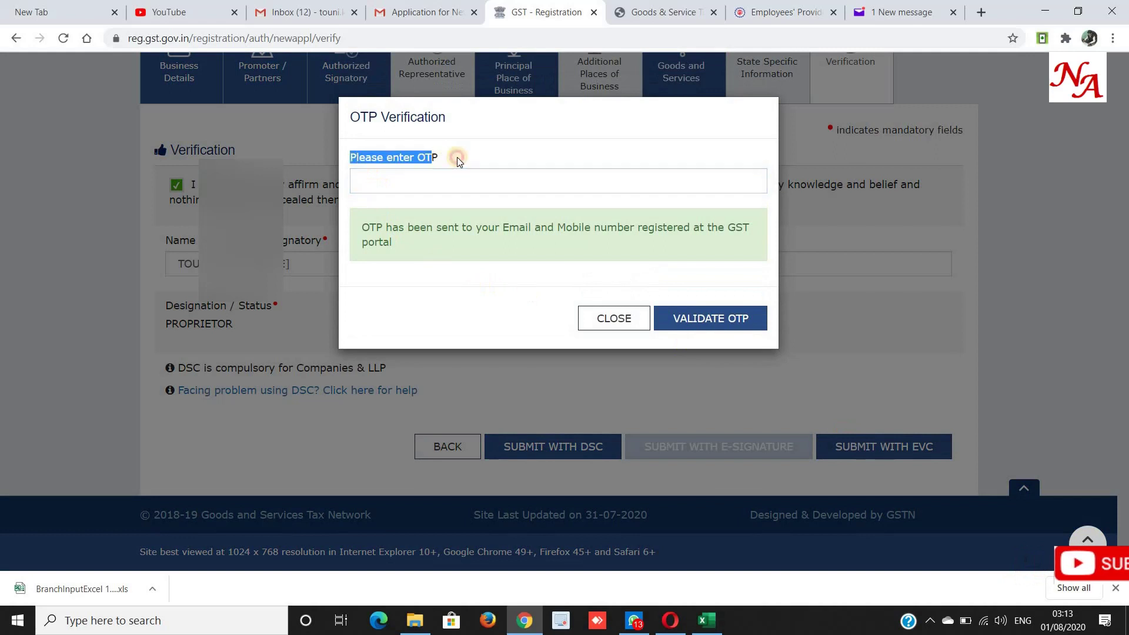
{"action": "left_click", "coordinate": [415, 180]}
{"action": "left_click", "coordinate": [525, 154]}
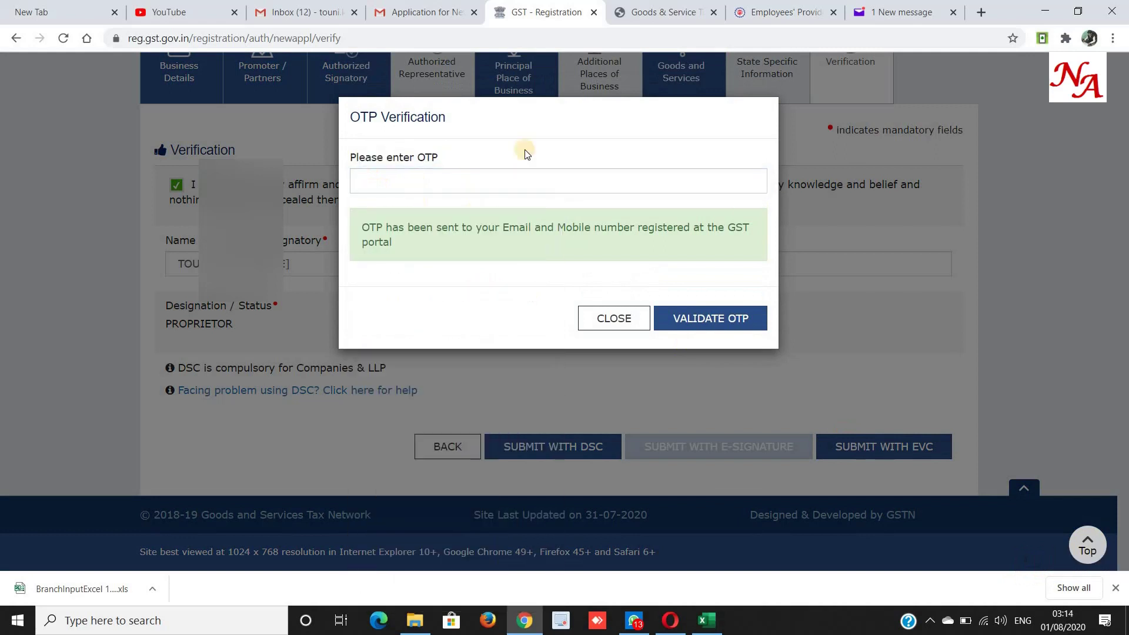
{"action": "left_click", "coordinate": [493, 184]}
{"action": "left_click", "coordinate": [800, 296]}
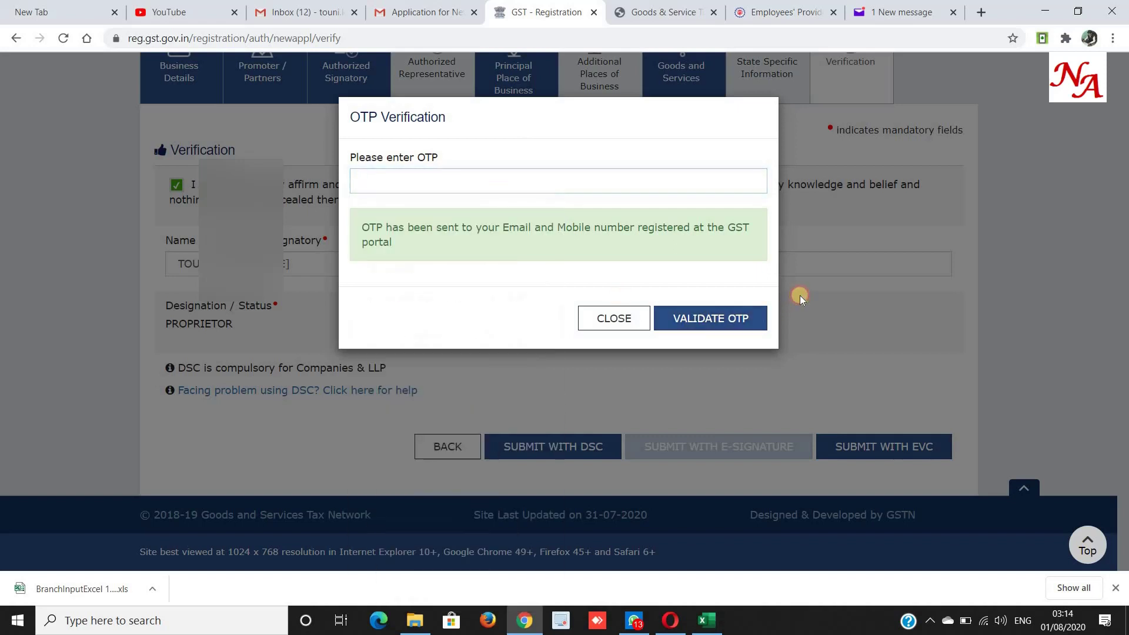